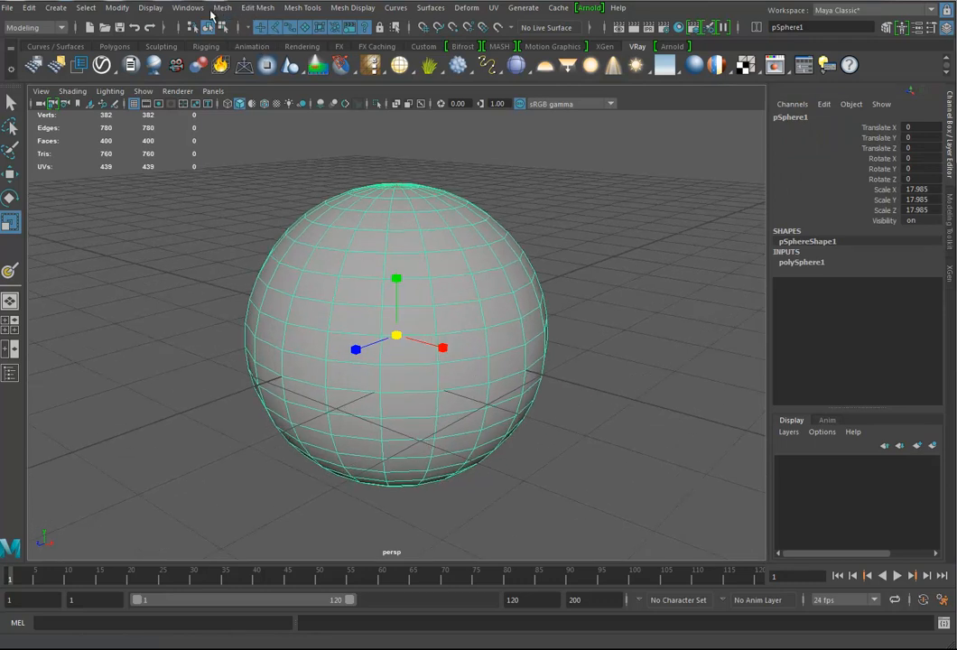
Step: Add V-Ray Fur to the selected polygon sphere
{"action": "left_click", "coordinate": [55, 7]}
{"action": "mouse_move", "coordinate": [87, 287]}
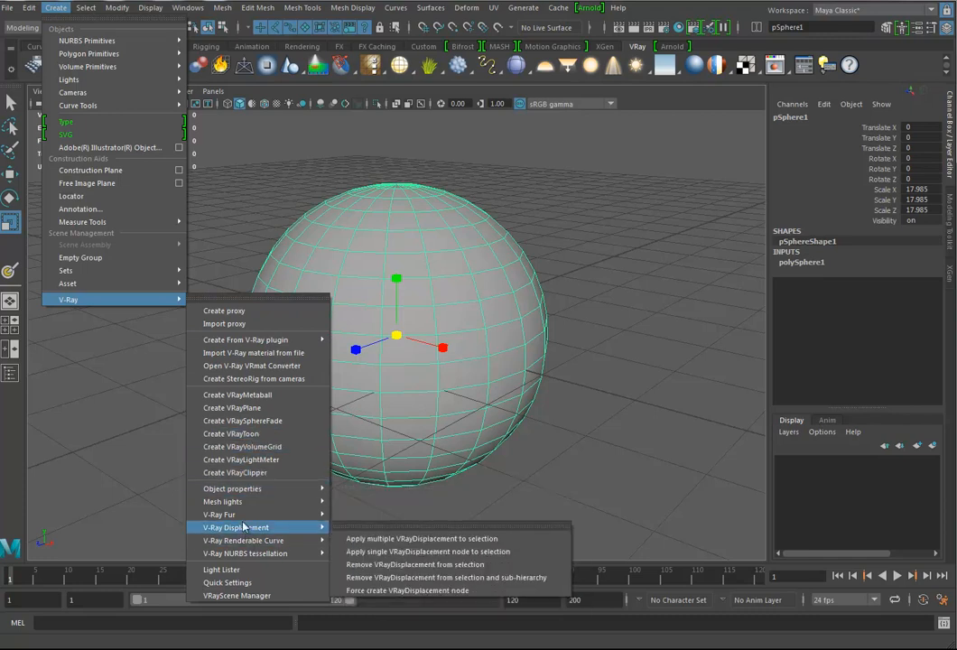
{"action": "mouse_move", "coordinate": [225, 514]}
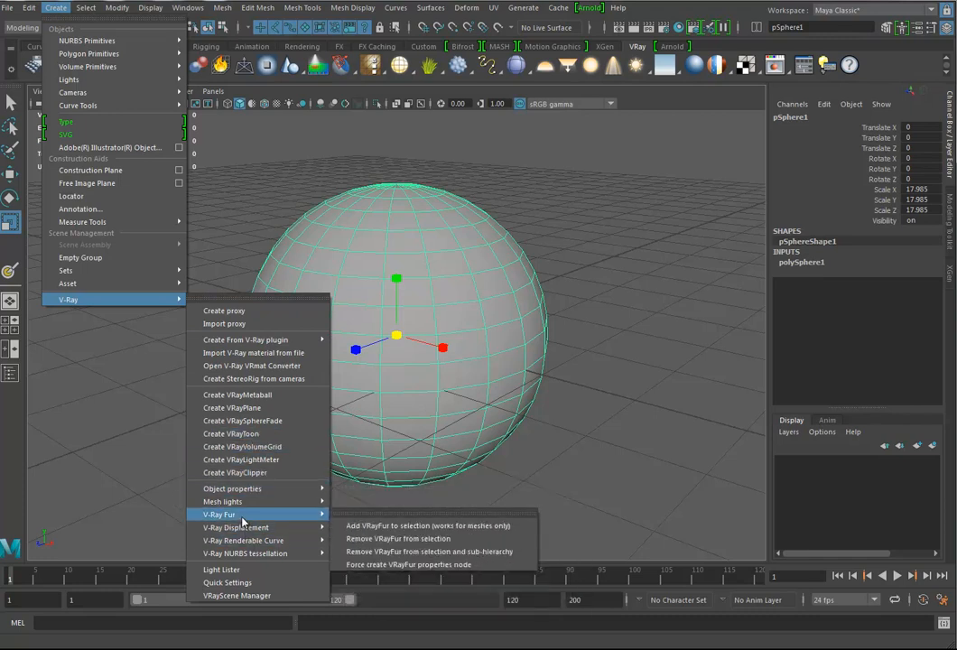
{"action": "left_click", "coordinate": [406, 526]}
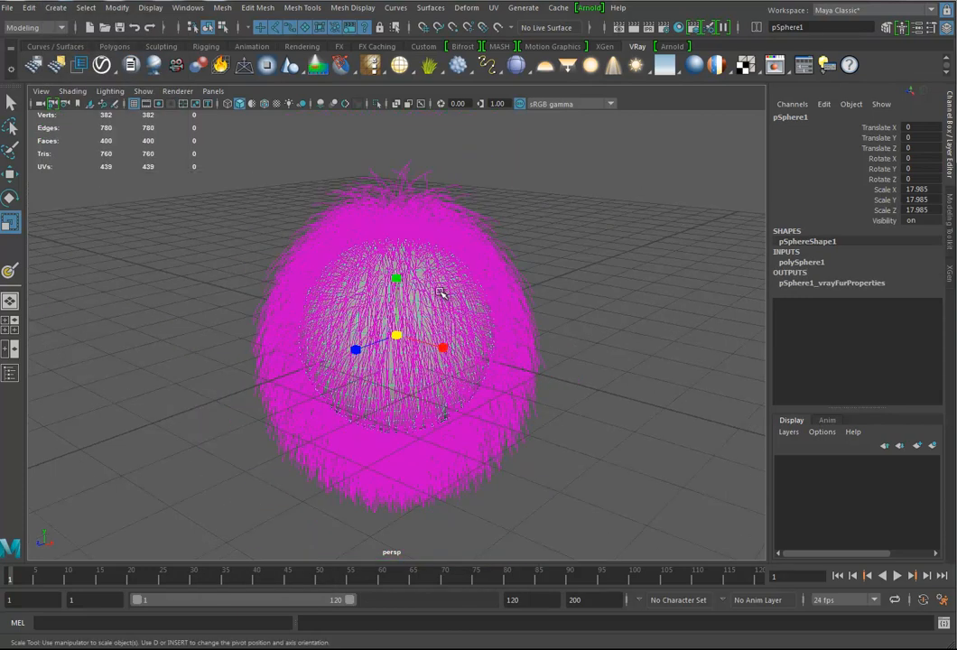
Step: Render the furry sphere to preview it in the V-Ray frame buffer, and close the render window
{"action": "left_click", "coordinate": [619, 27]}
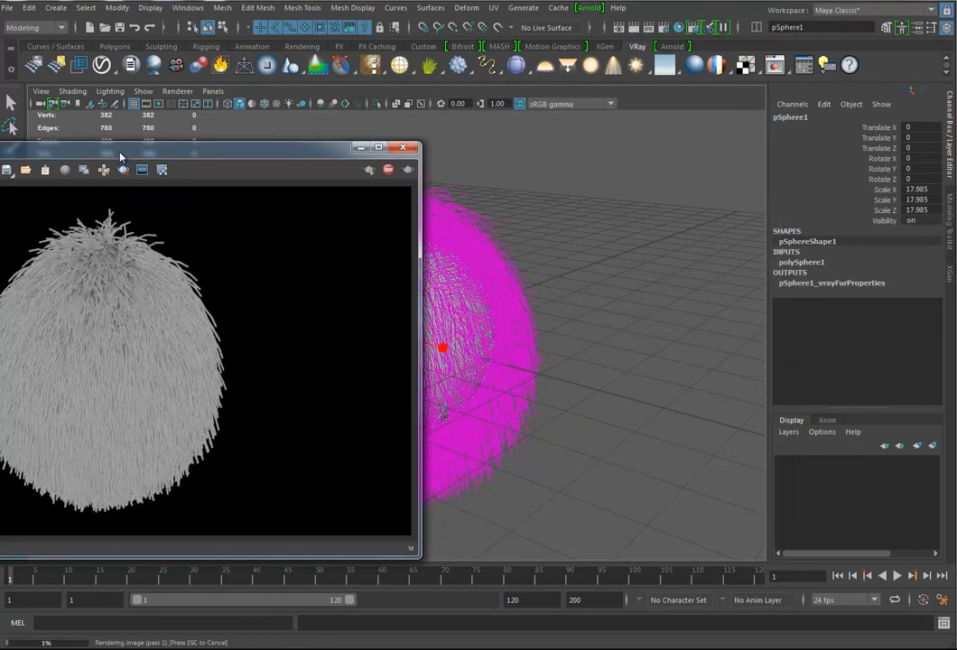
{"action": "left_click_drag", "start_coordinate": [116, 149], "coordinate": [527, 127]}
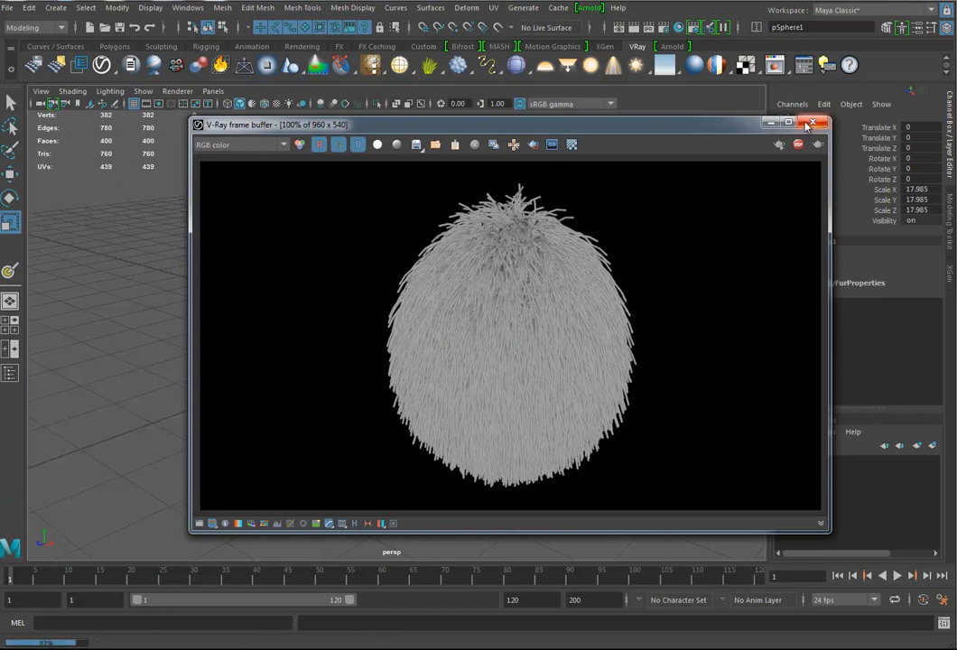
{"action": "left_click_drag", "start_coordinate": [611, 133], "coordinate": [613, 123]}
{"action": "left_click", "coordinate": [799, 112]}
Step: Open the attributes of the sphere's V-Ray fur node and set its Gravity to about -2.549
{"action": "key", "text": "ctrl+a"}
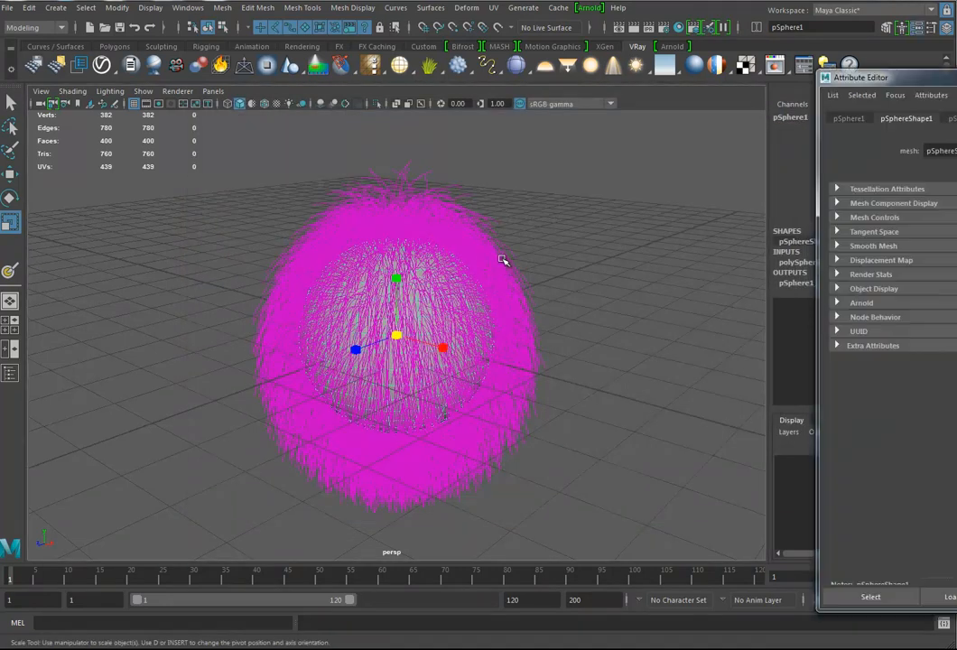
{"action": "left_click_drag", "start_coordinate": [905, 78], "coordinate": [616, 63]}
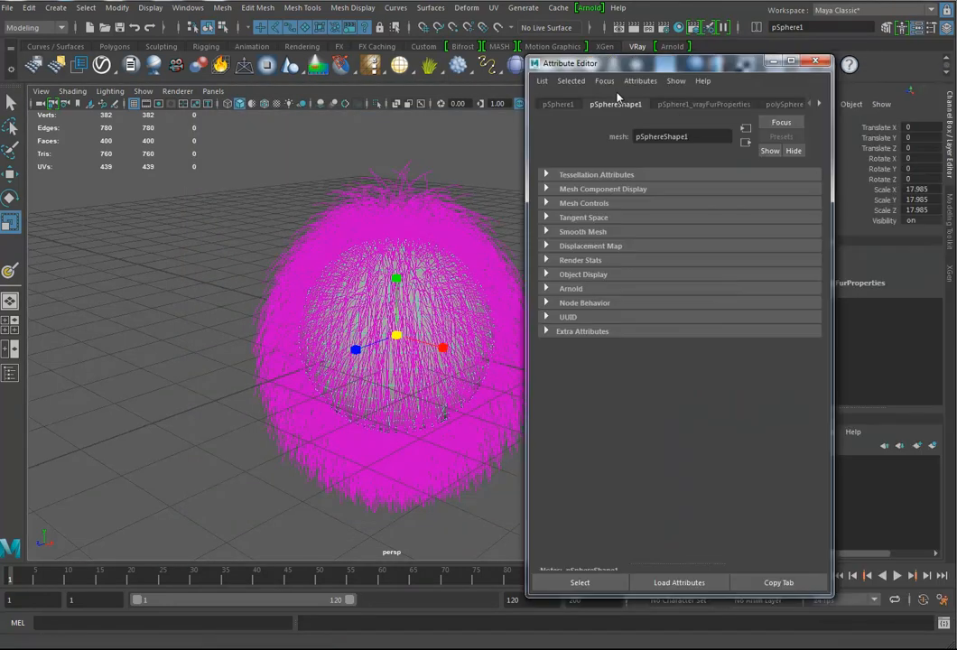
{"action": "left_click", "coordinate": [705, 105]}
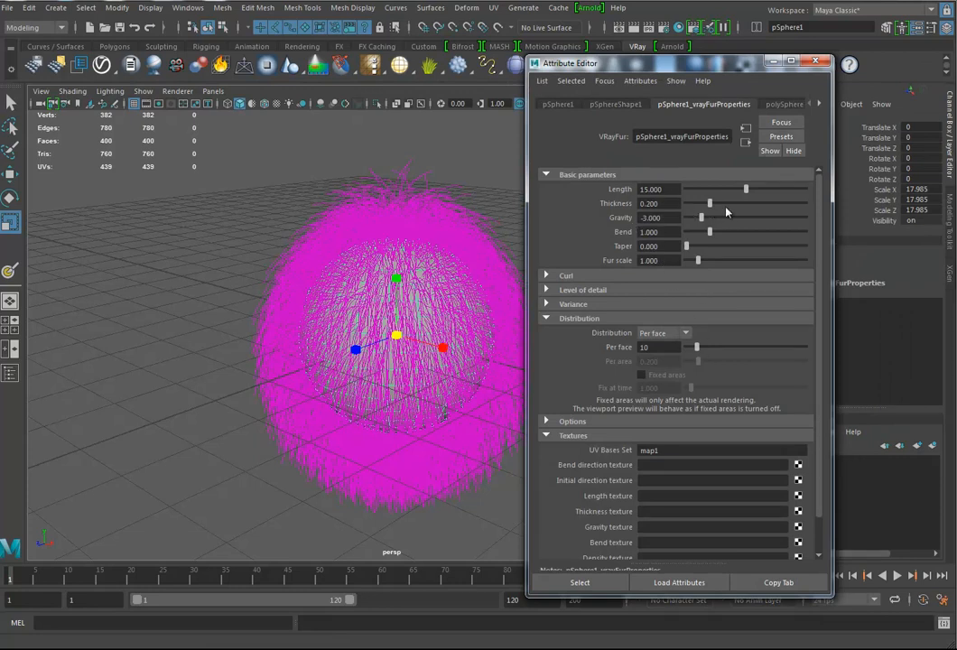
{"action": "left_click_drag", "start_coordinate": [703, 224], "coordinate": [693, 225]}
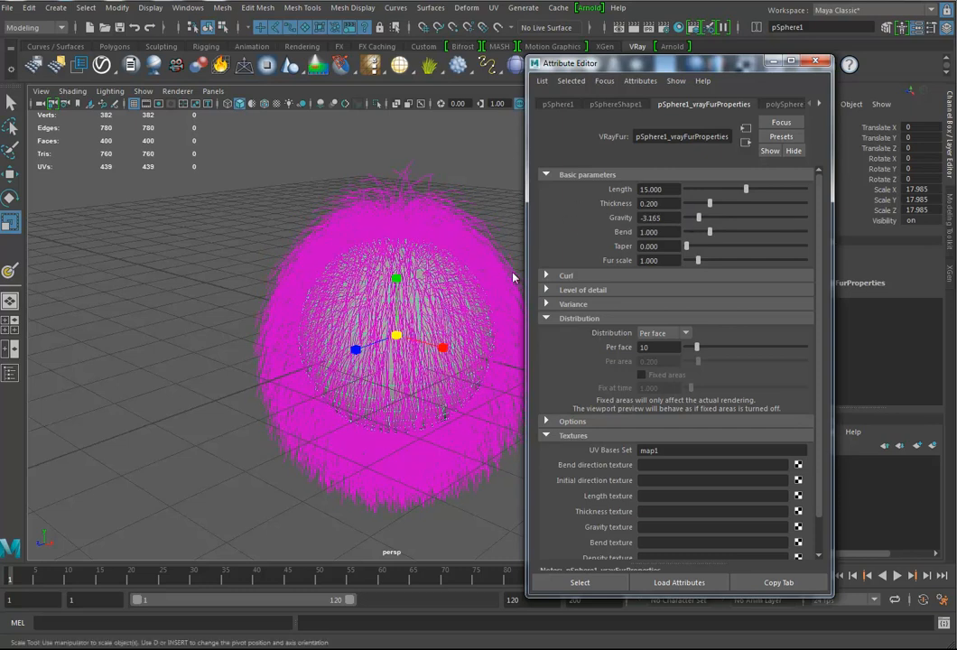
{"action": "left_click_drag", "start_coordinate": [697, 217], "coordinate": [708, 219]}
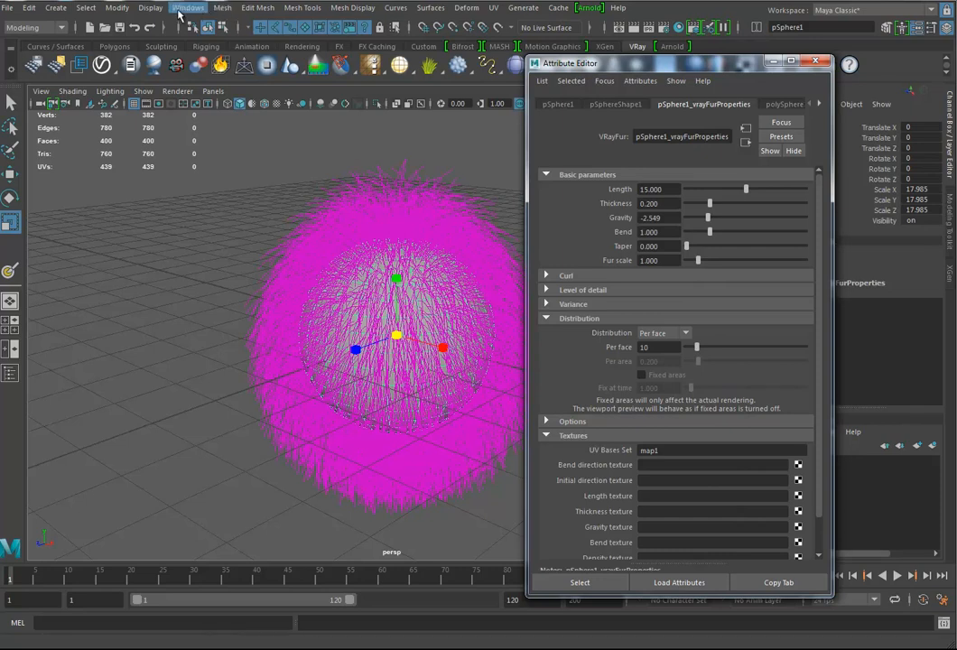
Step: Open the Hypershade and create a VRay Mtl material
{"action": "left_click", "coordinate": [679, 29]}
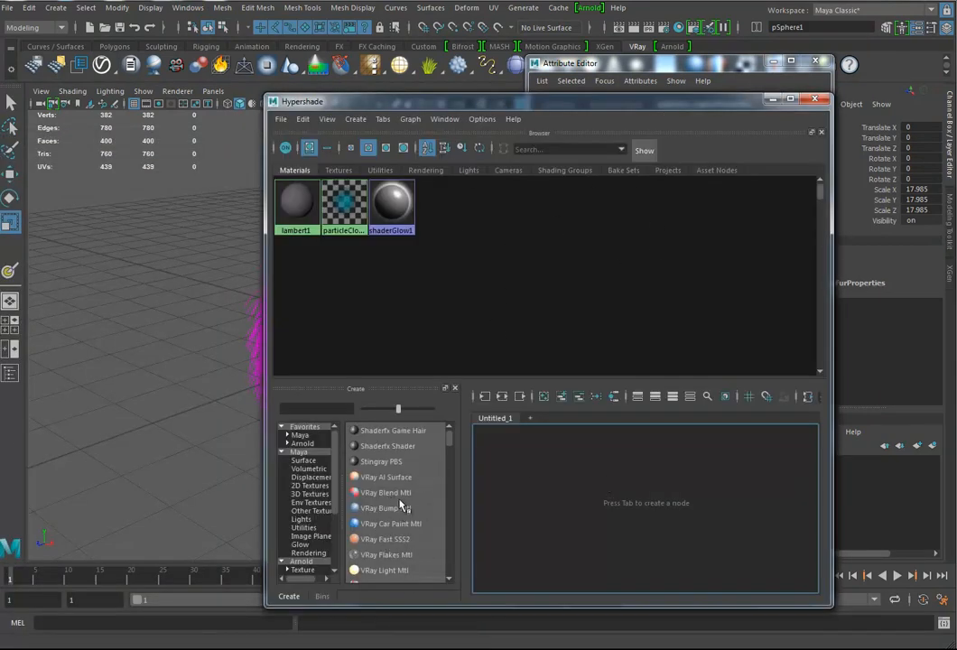
{"action": "scroll", "coordinate": [449, 449], "scroll_direction": "down", "scroll_amount": 4}
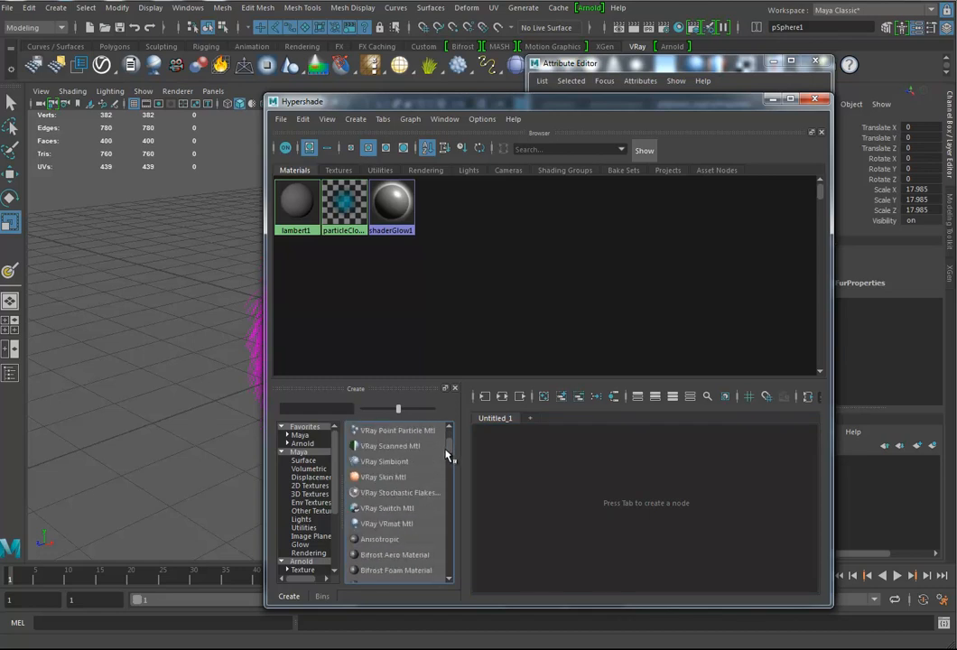
{"action": "scroll", "coordinate": [446, 454], "scroll_direction": "up", "scroll_amount": 4}
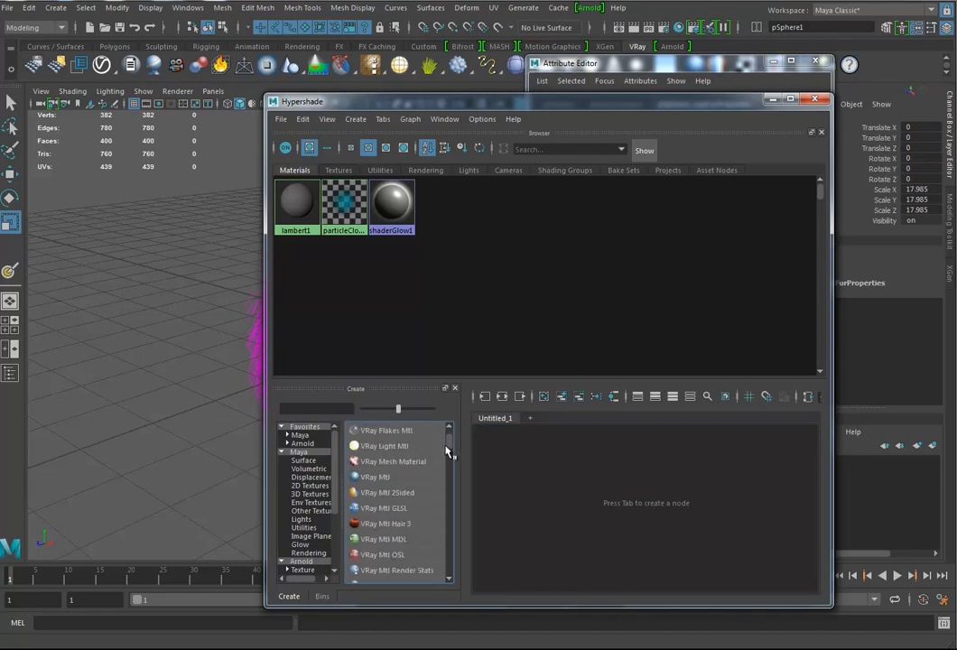
{"action": "left_click", "coordinate": [364, 478]}
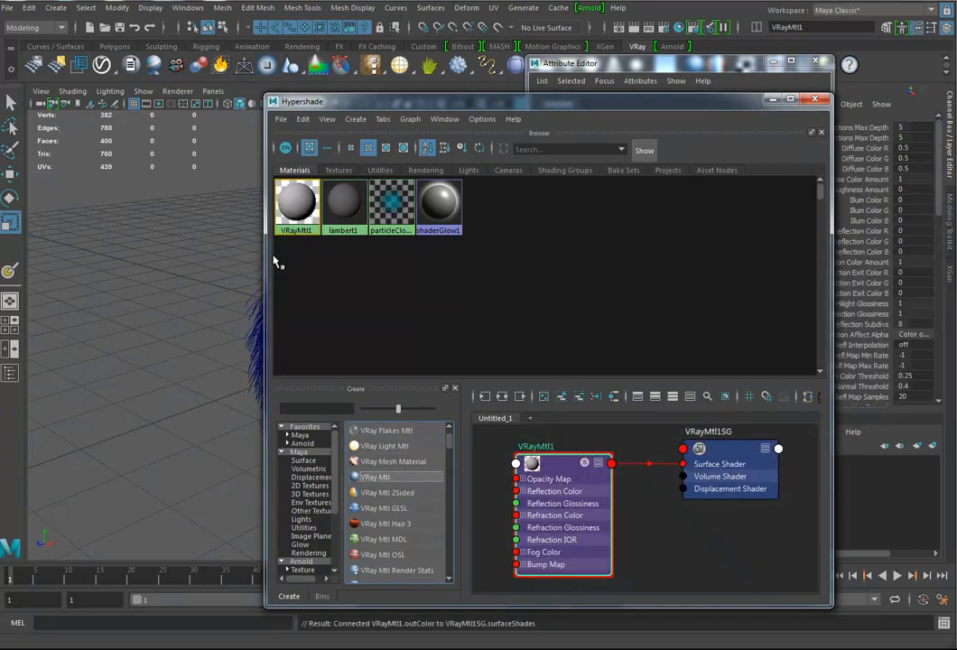
Step: Select the sphere in the viewport and assign the new VRay Mtl to it
{"action": "left_click_drag", "start_coordinate": [448, 101], "coordinate": [669, 63]}
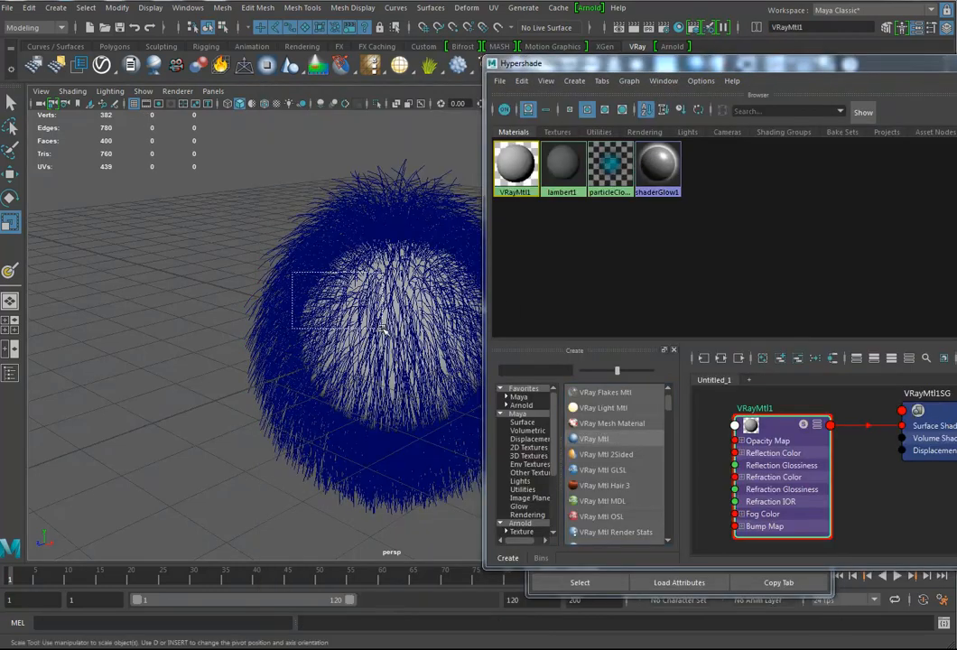
{"action": "left_click", "coordinate": [406, 261]}
{"action": "left_click", "coordinate": [402, 214]}
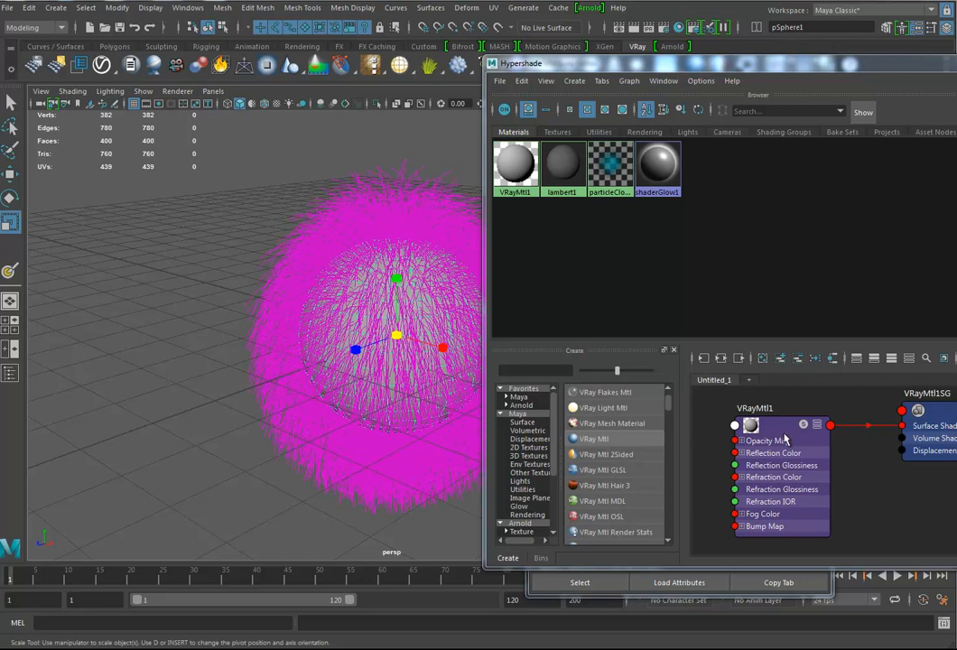
{"action": "right_click_drag", "start_coordinate": [782, 426], "coordinate": [761, 403]}
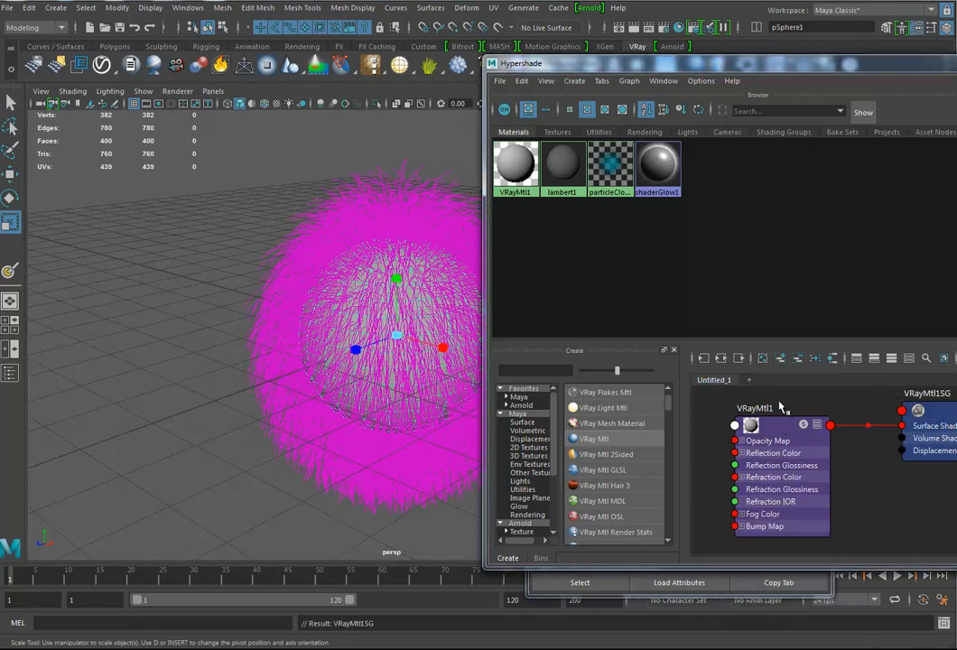
Step: Open the VRay Mtl's attributes and connect a 2D Ramp texture to its Diffuse Color
{"action": "right_click_drag", "start_coordinate": [792, 439], "coordinate": [736, 492]}
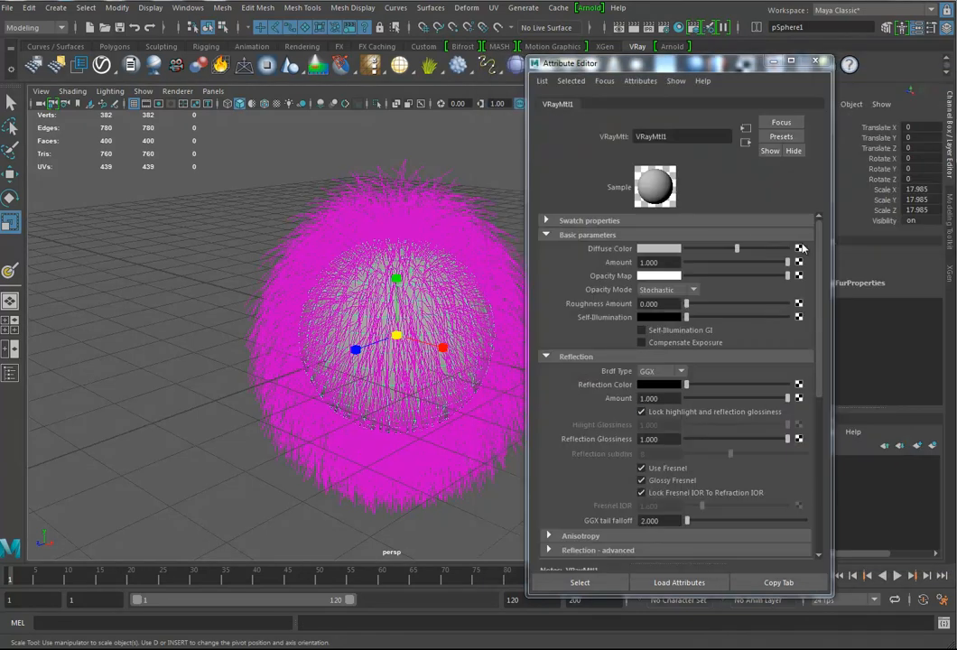
{"action": "left_click", "coordinate": [799, 248]}
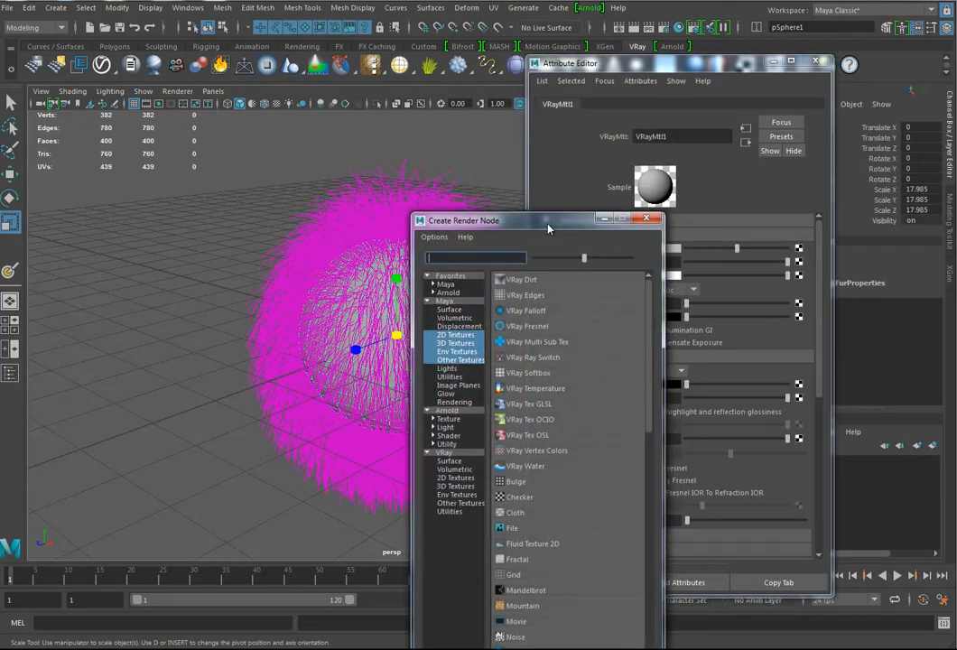
{"action": "left_click_drag", "start_coordinate": [548, 229], "coordinate": [625, 43]}
{"action": "scroll", "coordinate": [629, 328], "scroll_direction": "down", "scroll_amount": 3}
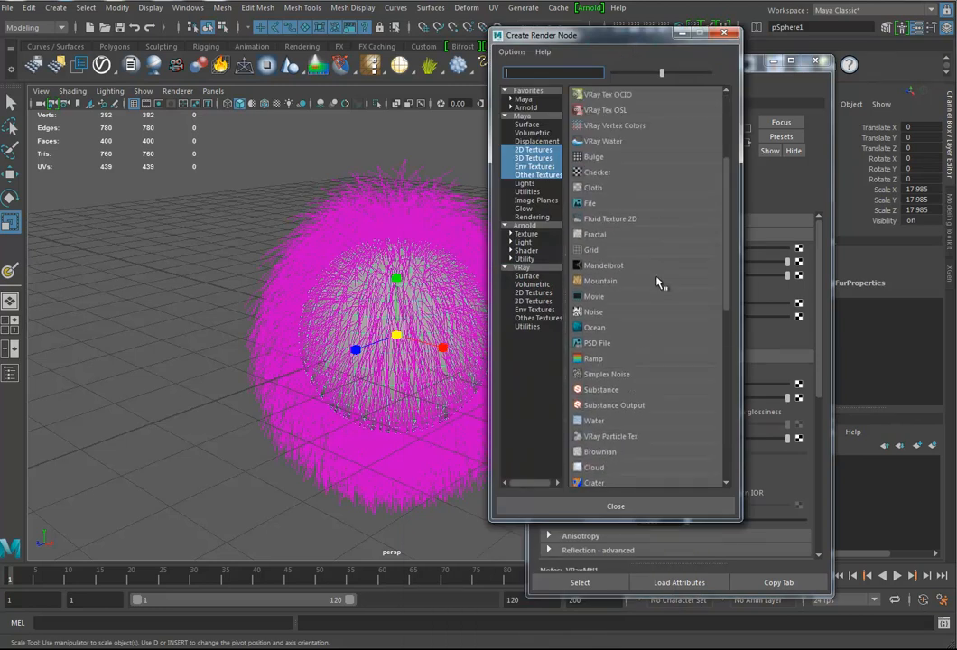
{"action": "scroll", "coordinate": [659, 281], "scroll_direction": "up", "scroll_amount": 3}
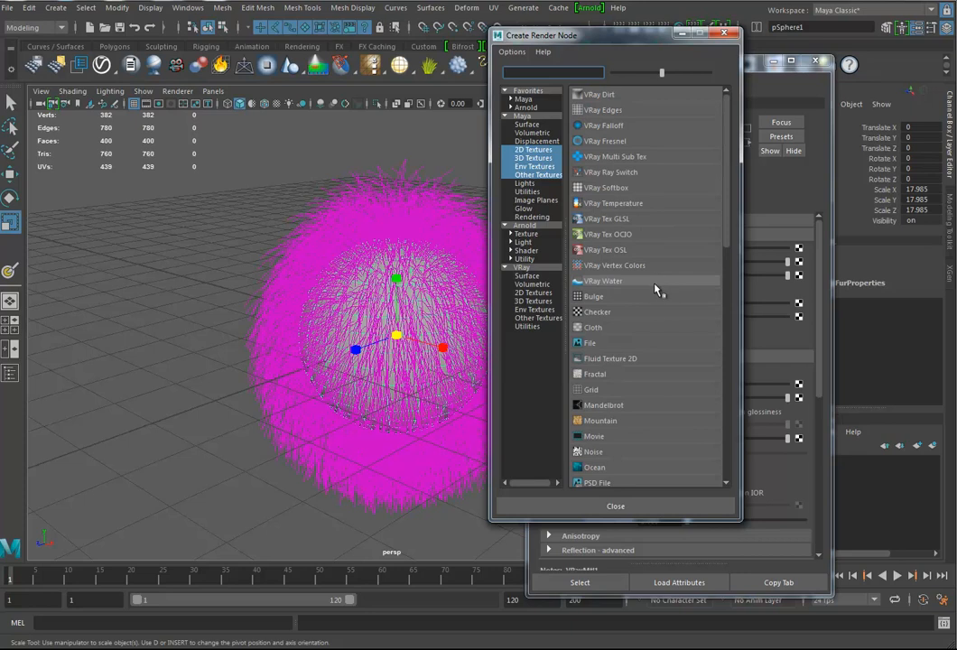
{"action": "left_click", "coordinate": [535, 149]}
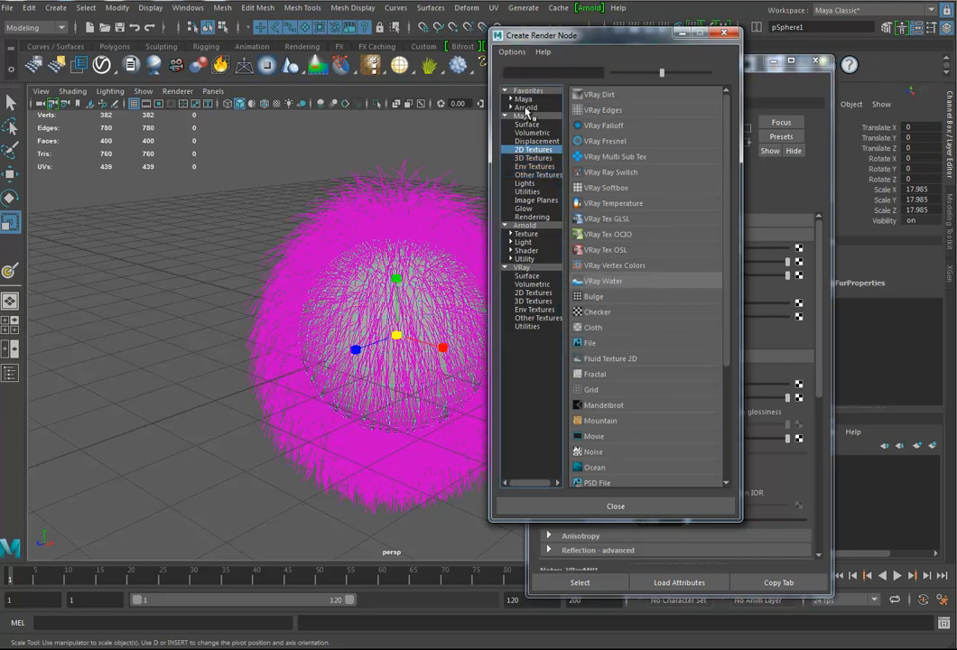
{"action": "scroll", "coordinate": [636, 334], "scroll_direction": "down", "scroll_amount": 2}
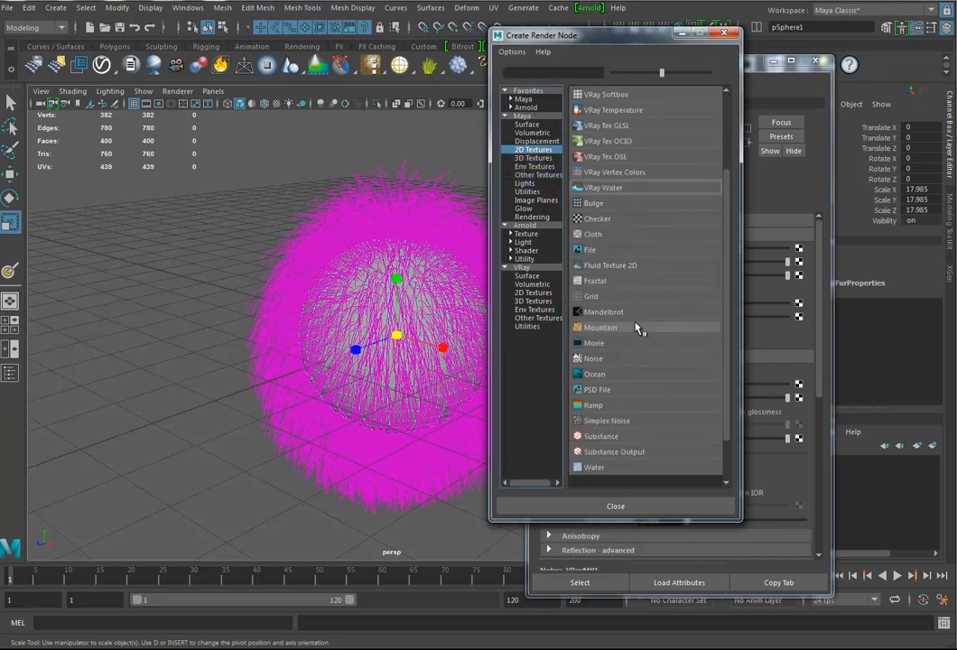
{"action": "left_click", "coordinate": [592, 406]}
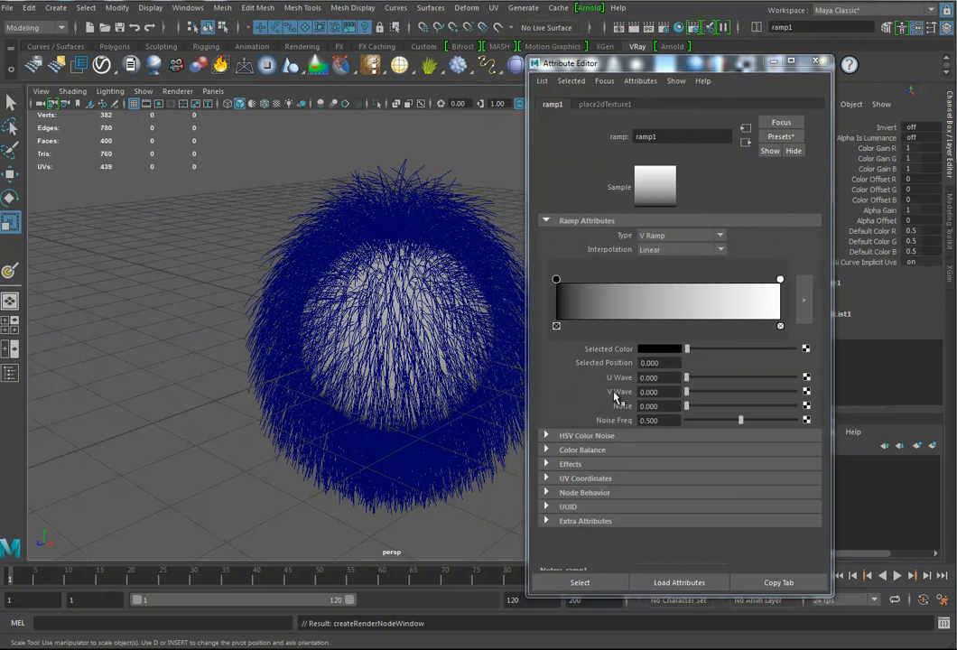
Step: Replace the ramp with the Rainbow preset and move its red stop to about 0.309 and its blue stop to about 0.723
{"action": "left_click", "coordinate": [778, 136]}
{"action": "mouse_move", "coordinate": [862, 185]}
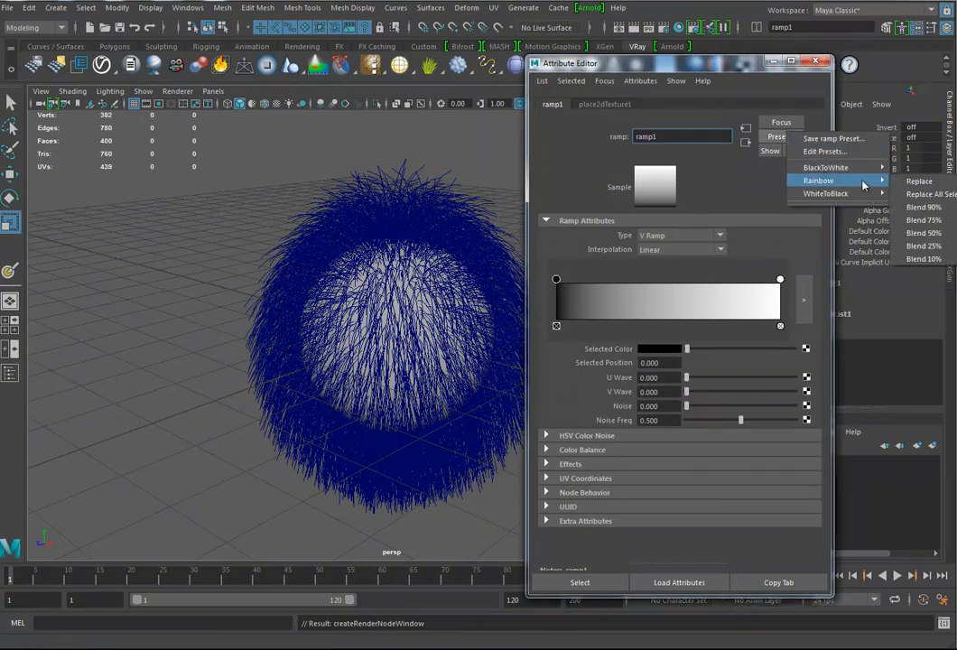
{"action": "left_click", "coordinate": [918, 181]}
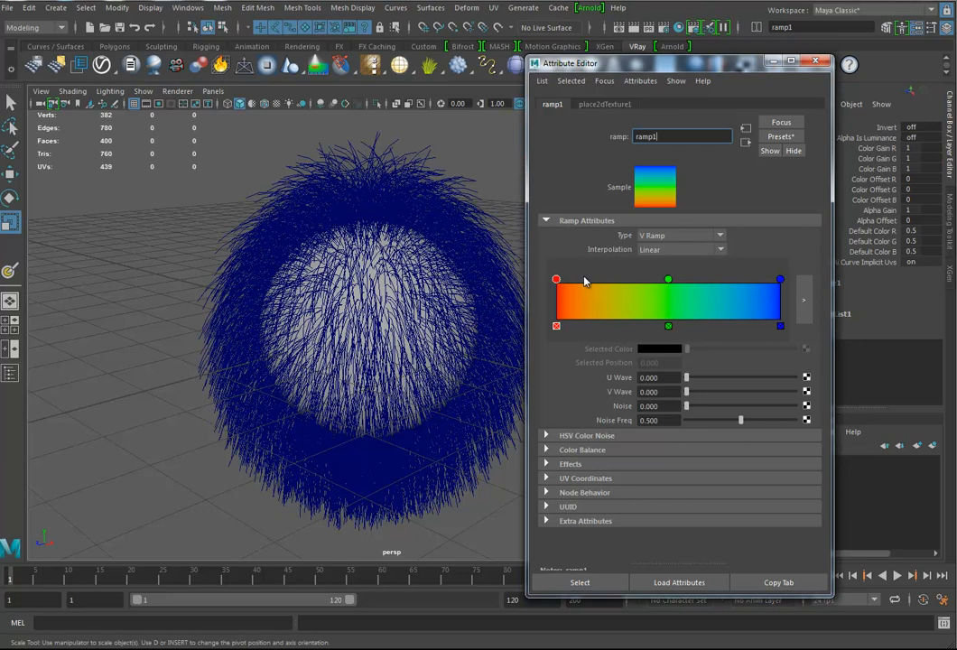
{"action": "left_click_drag", "start_coordinate": [557, 281], "coordinate": [625, 279]}
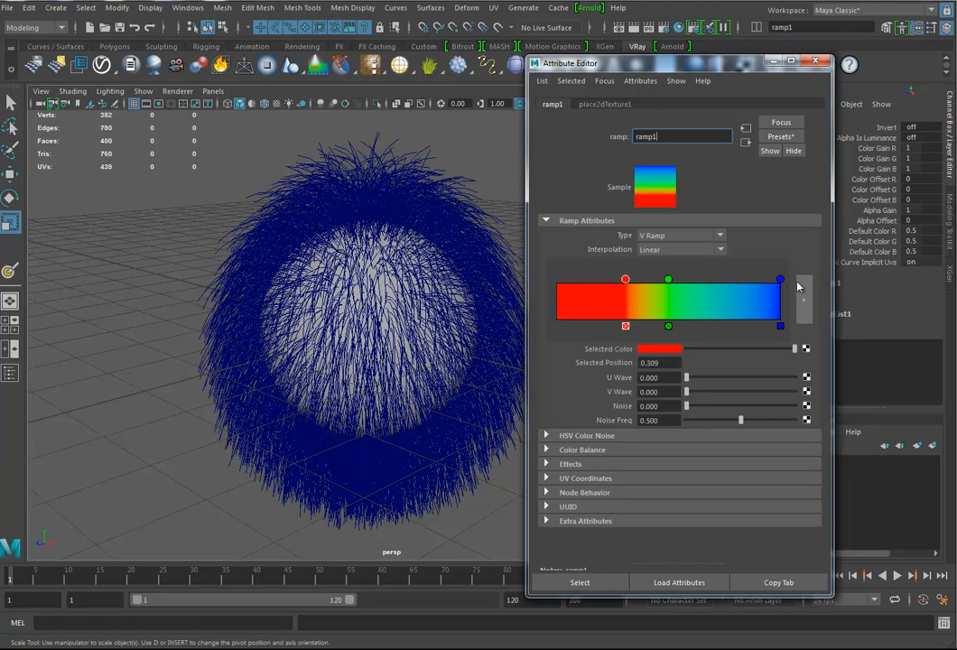
{"action": "left_click_drag", "start_coordinate": [780, 280], "coordinate": [718, 280]}
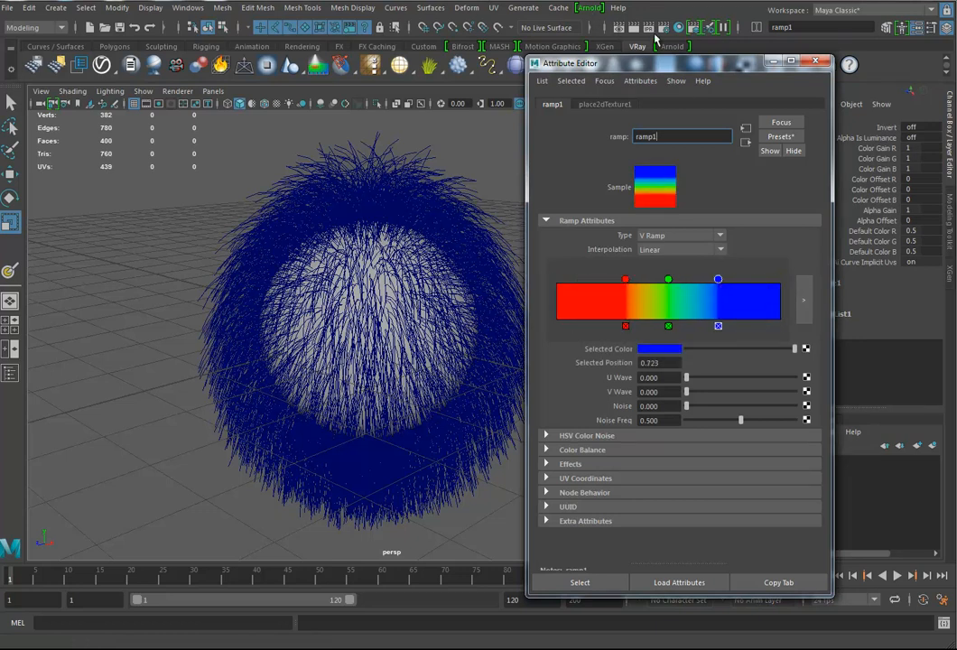
Step: Render the sphere with the rainbow-coloured fur to check it, and close the frame buffer
{"action": "left_click", "coordinate": [635, 29]}
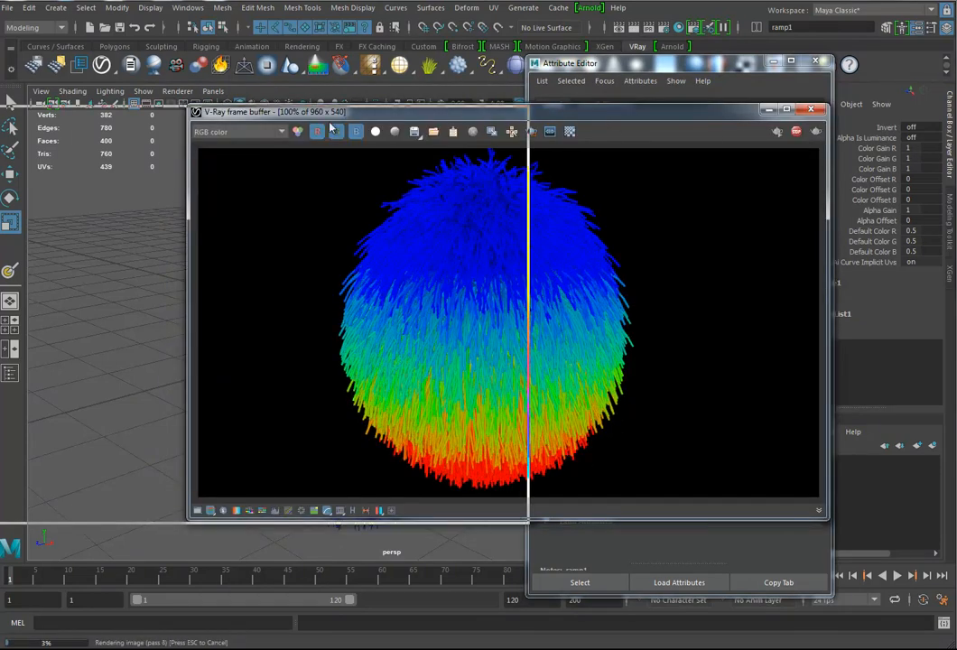
{"action": "left_click_drag", "start_coordinate": [612, 116], "coordinate": [230, 218]}
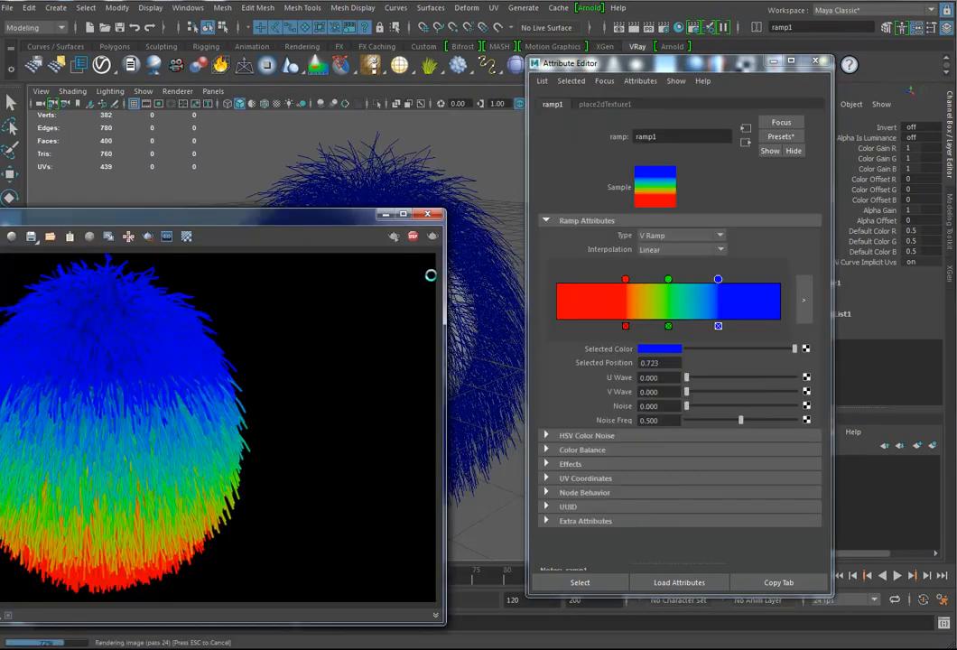
{"action": "left_click", "coordinate": [430, 215]}
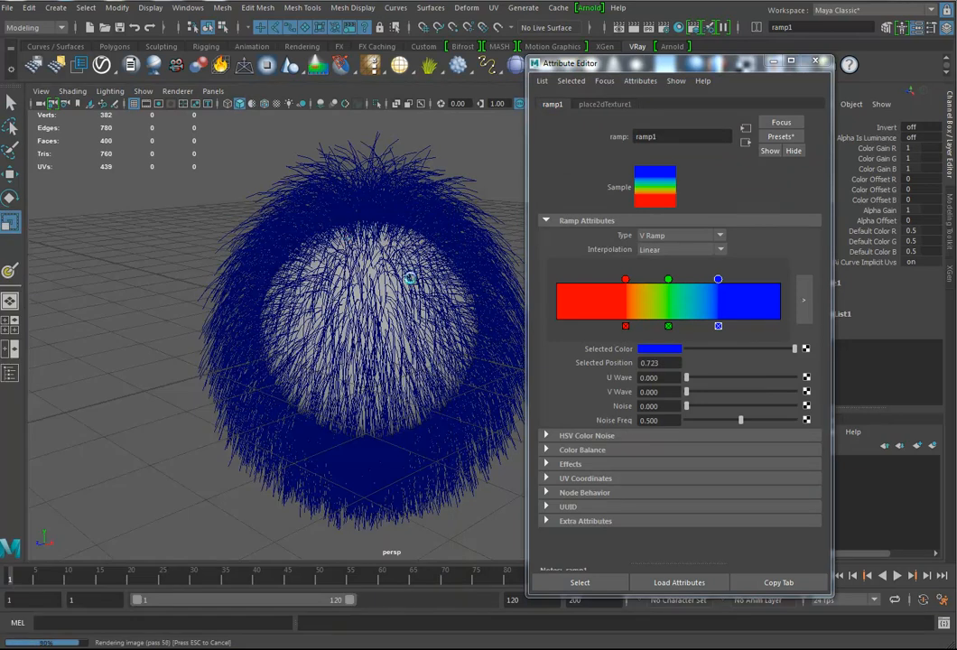
Step: Delete the V-Ray fur from the scene, reselect the bare sphere and close the Attribute Editor
{"action": "left_click", "coordinate": [14, 176]}
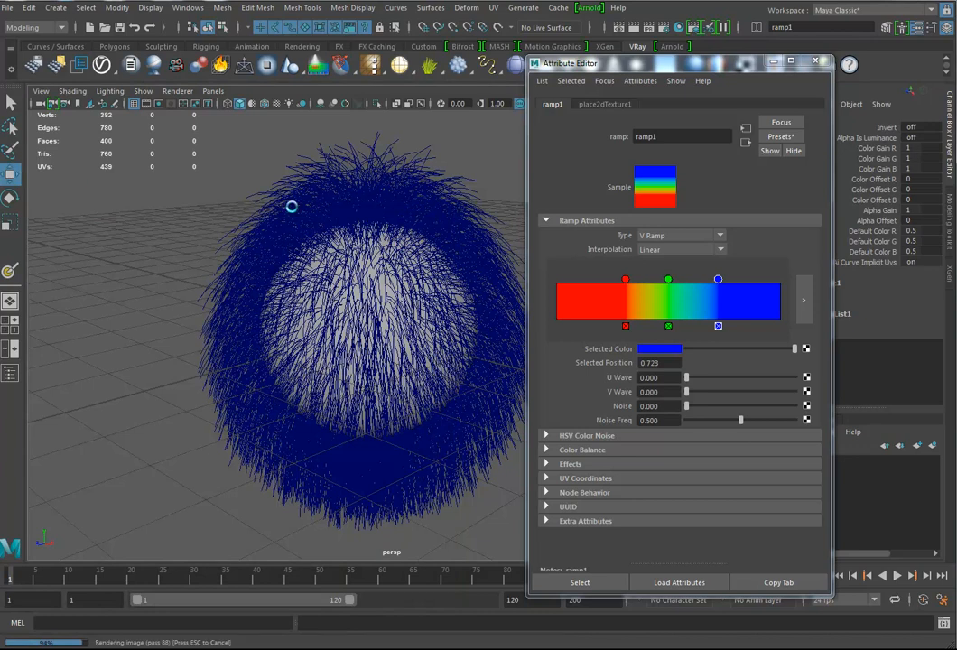
{"action": "left_click", "coordinate": [355, 201]}
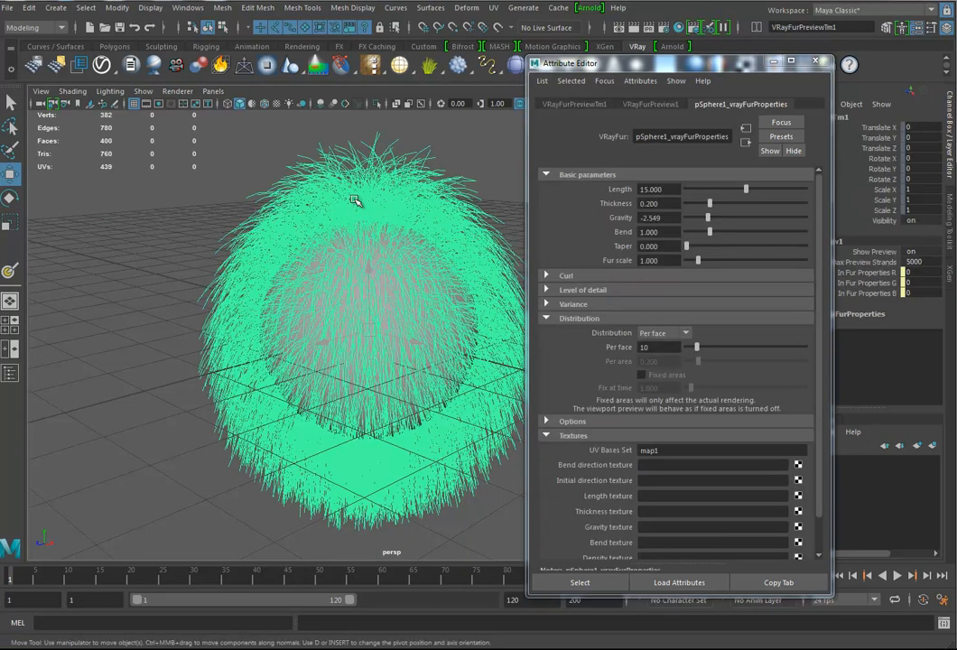
{"action": "key", "text": "Delete"}
{"action": "left_click", "coordinate": [393, 278]}
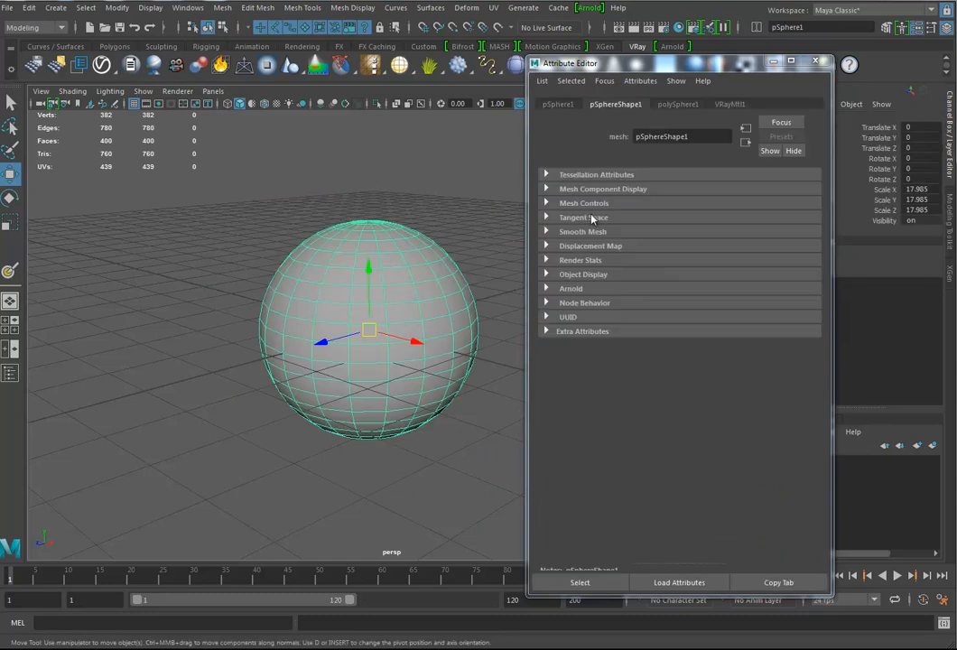
{"action": "left_click", "coordinate": [816, 61]}
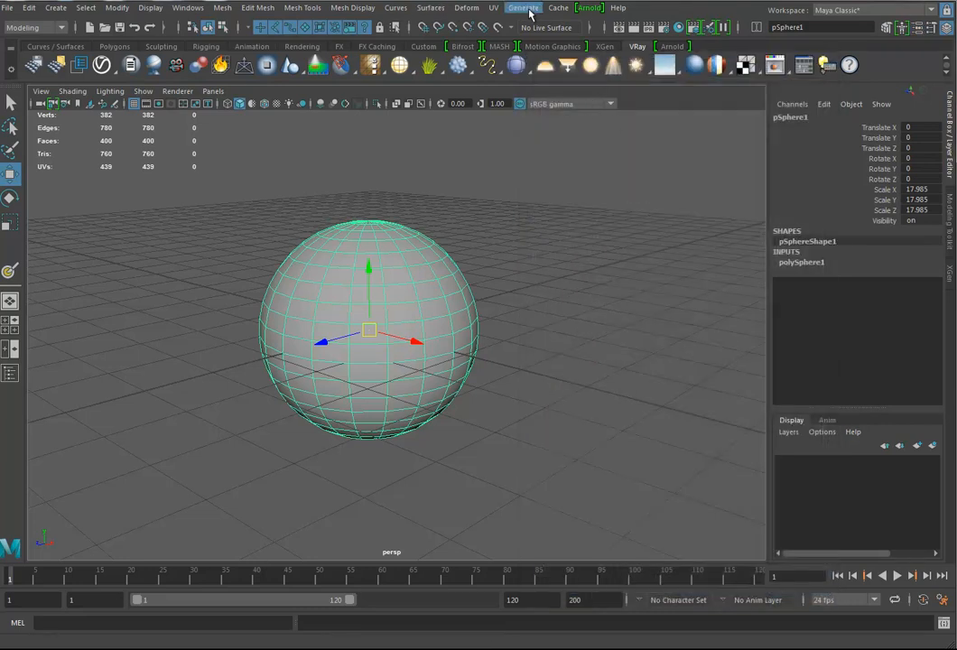
Step: Open the XGen Editor and create a new description on the sphere using groomable splines
{"action": "left_click", "coordinate": [523, 8]}
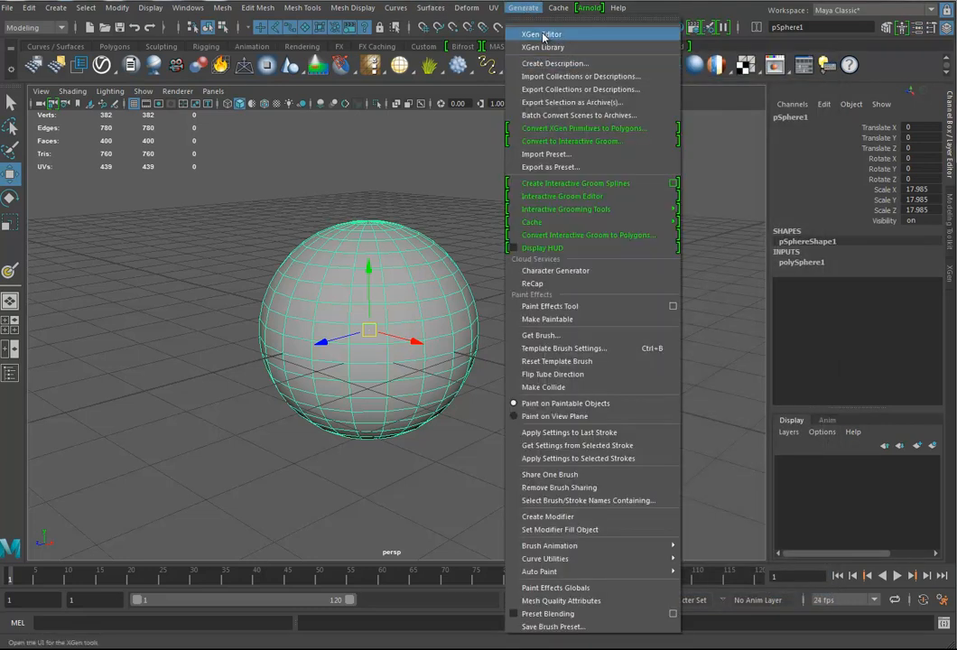
{"action": "left_click", "coordinate": [542, 36]}
{"action": "middle_click_drag", "start_coordinate": [510, 286], "coordinate": [548, 278], "text": "alt"}
{"action": "left_click_drag", "start_coordinate": [548, 278], "coordinate": [462, 286], "text": "alt"}
{"action": "scroll", "coordinate": [444, 284], "scroll_direction": "up", "scroll_amount": 1}
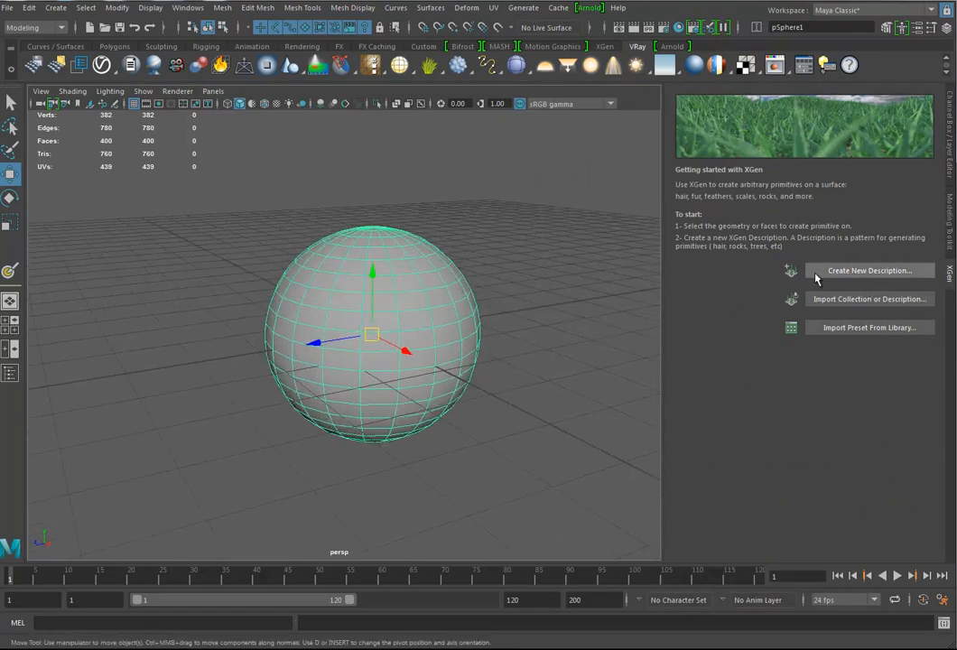
{"action": "left_click", "coordinate": [846, 273]}
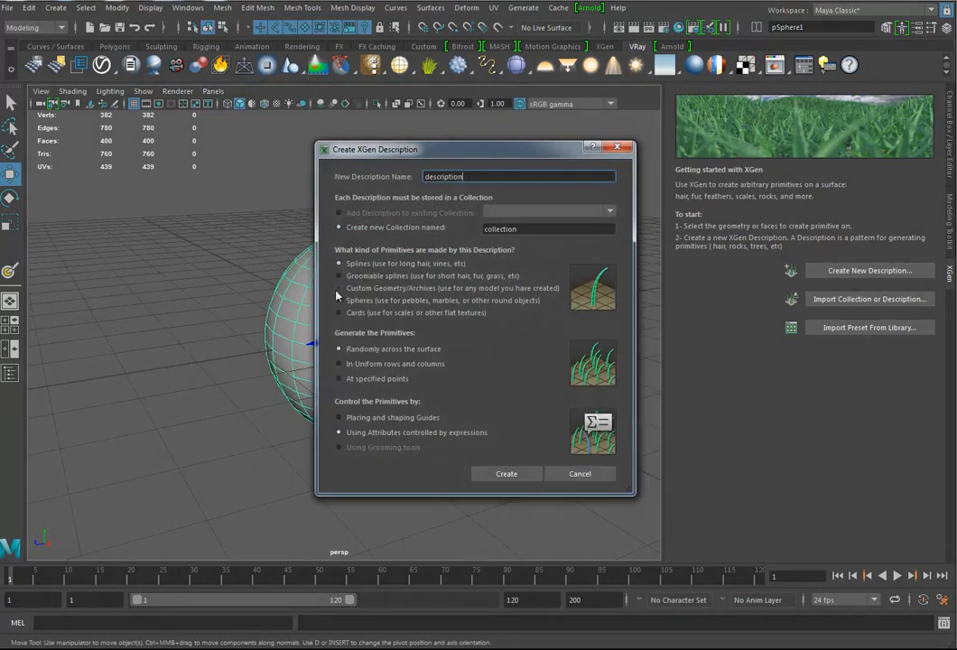
{"action": "left_click", "coordinate": [339, 276]}
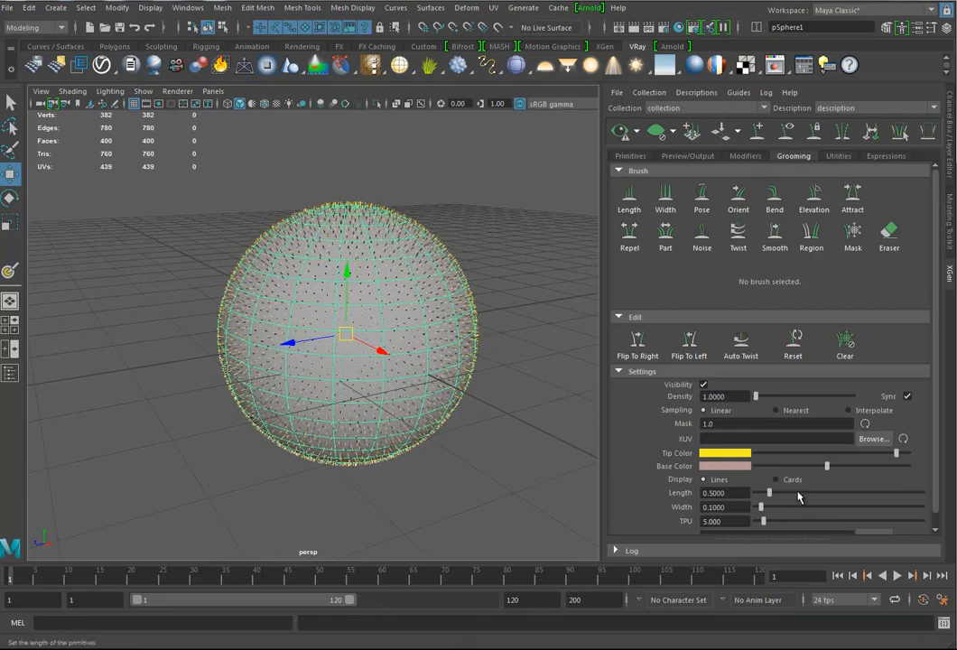
Step: Set the groom's Length to about 6.004 and generate the preview of the description's spline primitives
{"action": "left_click_drag", "start_coordinate": [799, 499], "coordinate": [925, 496]}
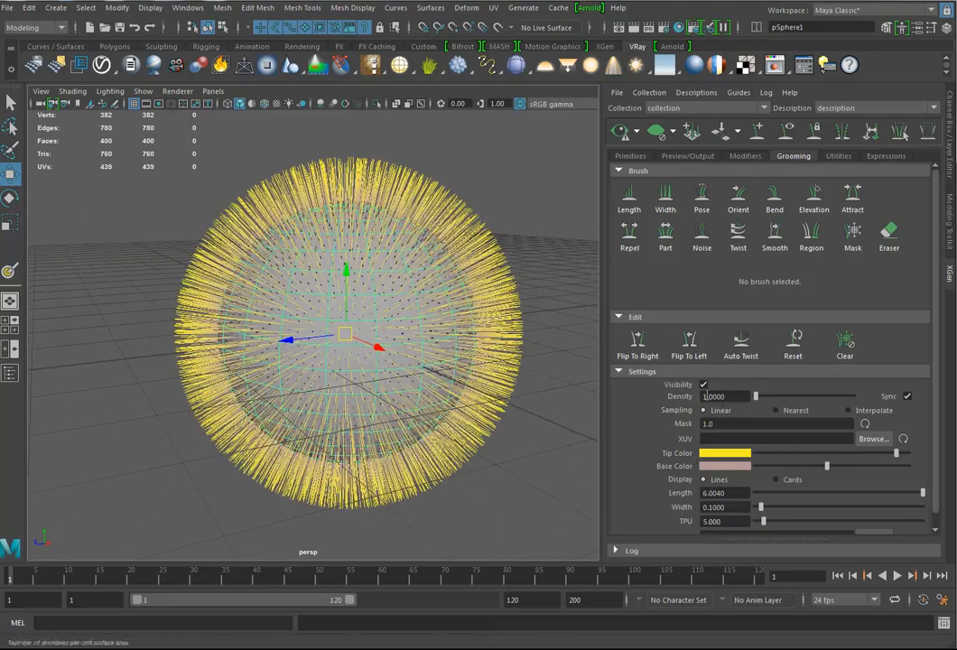
{"action": "left_click_drag", "start_coordinate": [464, 400], "coordinate": [454, 428], "text": "alt"}
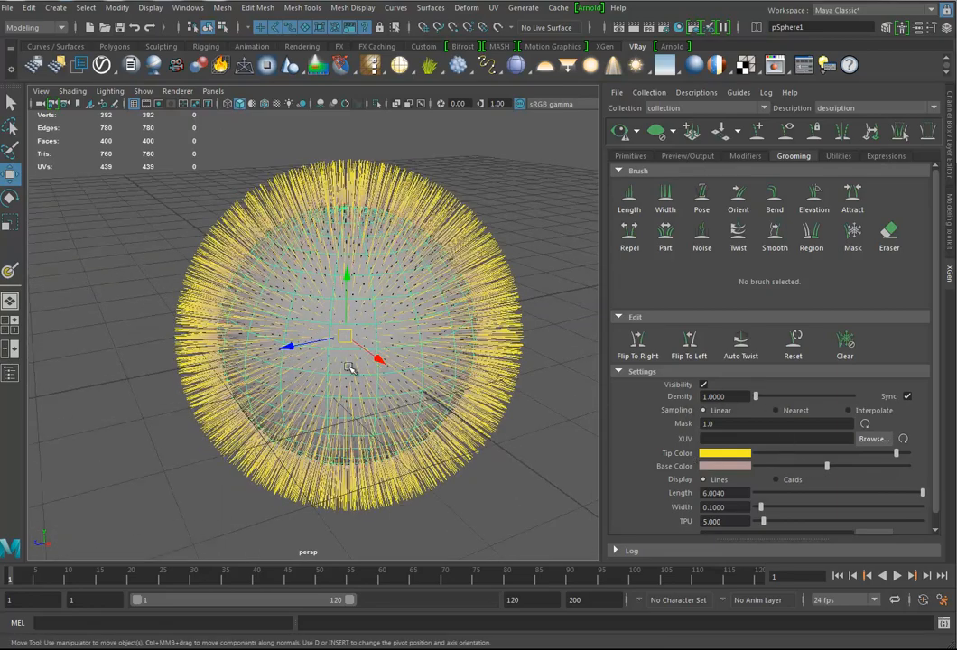
{"action": "left_click_drag", "start_coordinate": [398, 364], "coordinate": [321, 239], "text": "alt"}
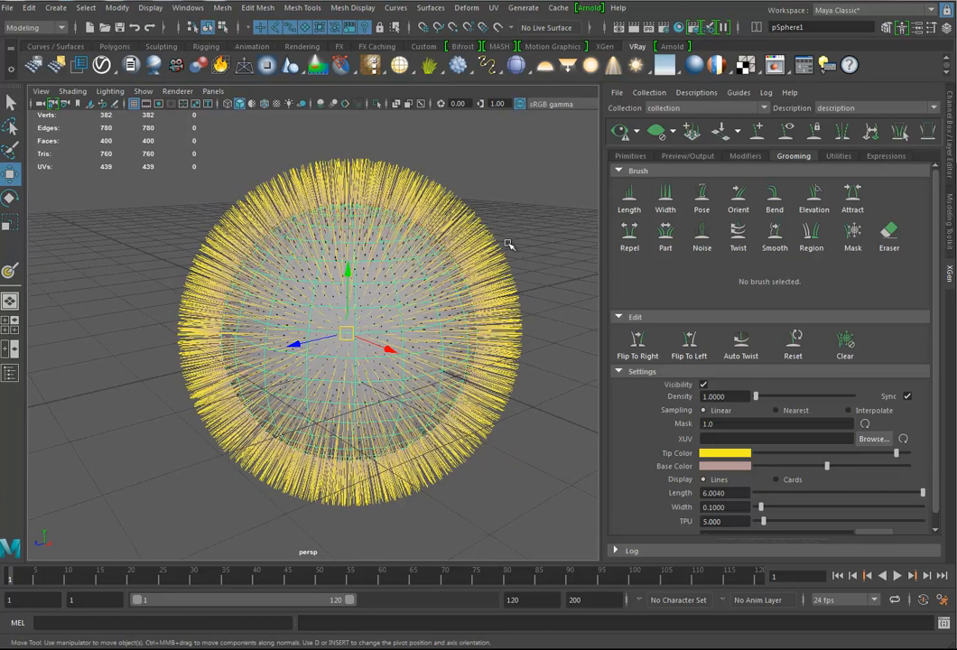
{"action": "left_click", "coordinate": [631, 156]}
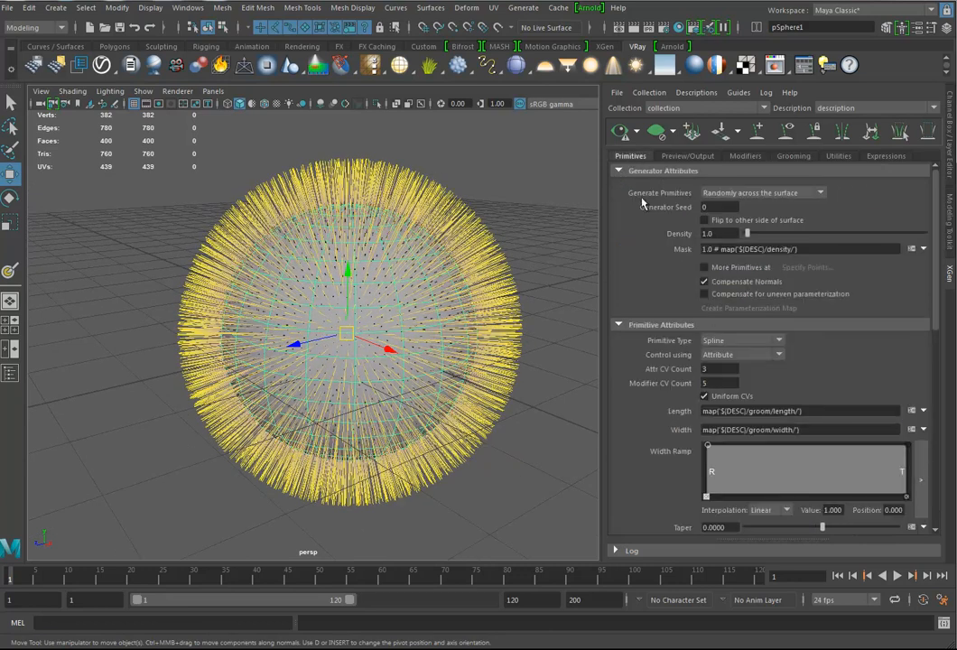
{"action": "left_click", "coordinate": [620, 131]}
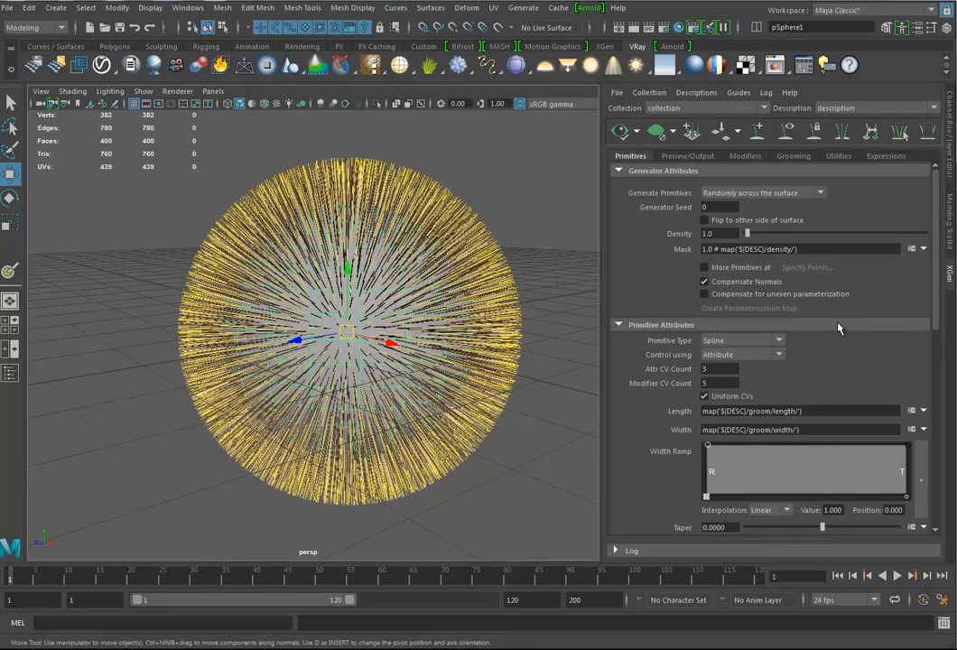
{"action": "left_click_drag", "start_coordinate": [932, 312], "coordinate": [932, 379]}
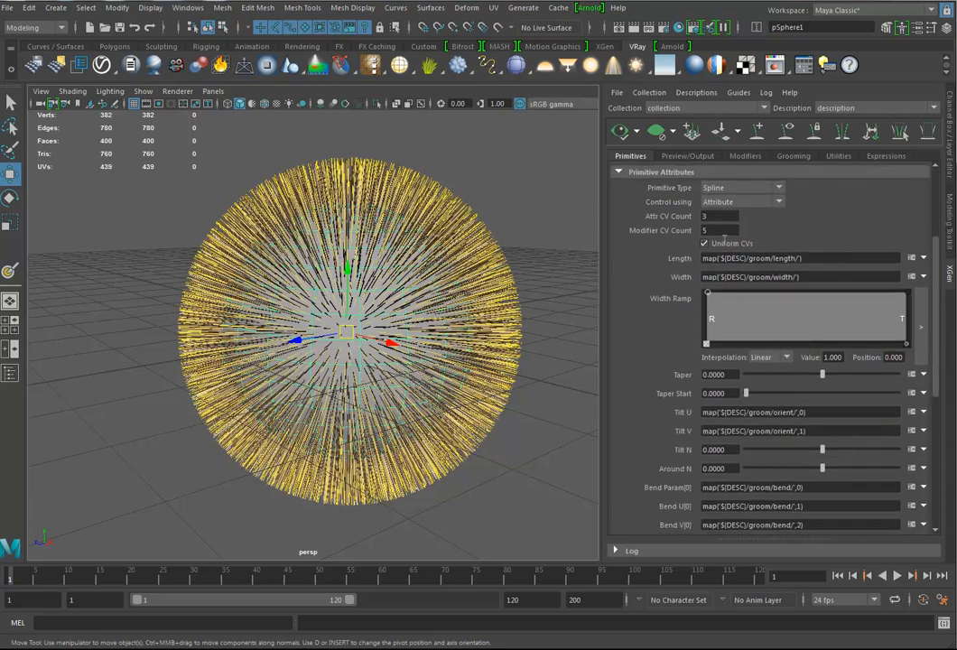
Step: Set the groom's Width to about 0.786 and switch the primitives preview to update automatically
{"action": "left_click", "coordinate": [795, 157]}
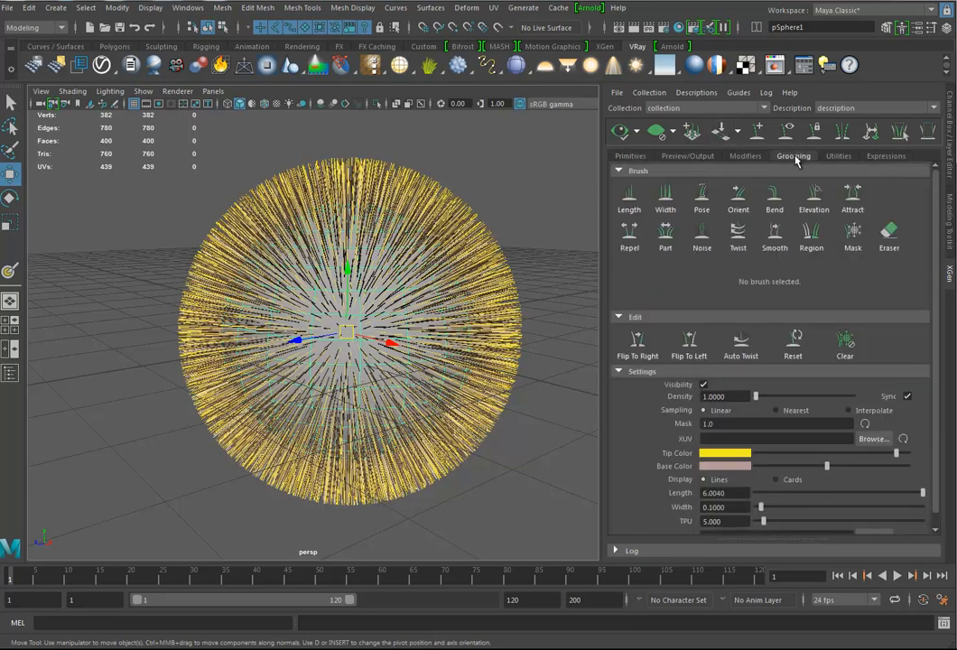
{"action": "left_click_drag", "start_coordinate": [763, 511], "coordinate": [799, 508]}
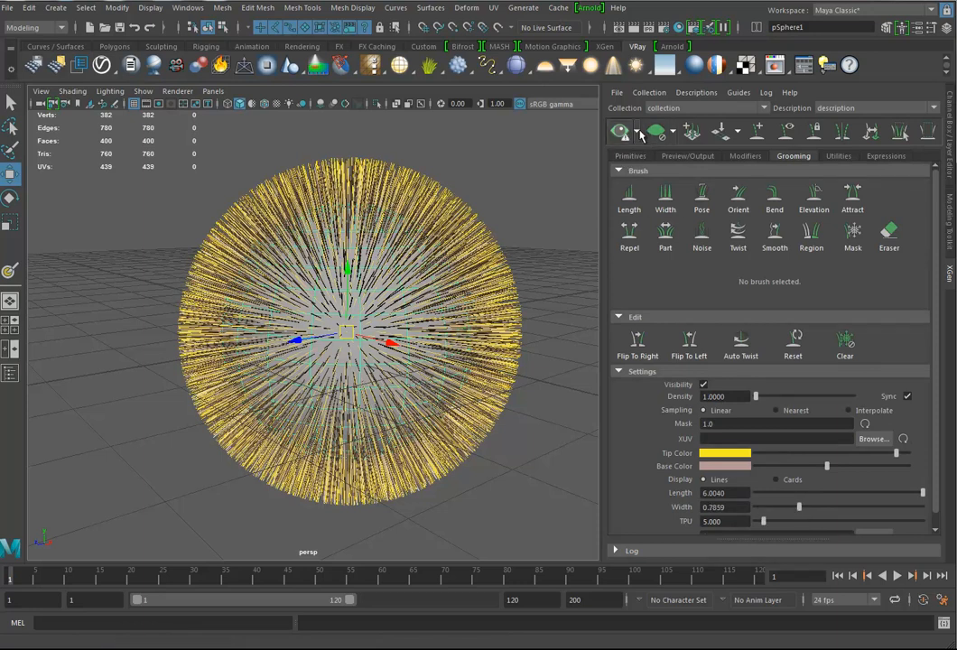
{"action": "left_click", "coordinate": [638, 133]}
{"action": "left_click", "coordinate": [645, 153]}
{"action": "left_click_drag", "start_coordinate": [521, 380], "coordinate": [452, 307], "text": "alt"}
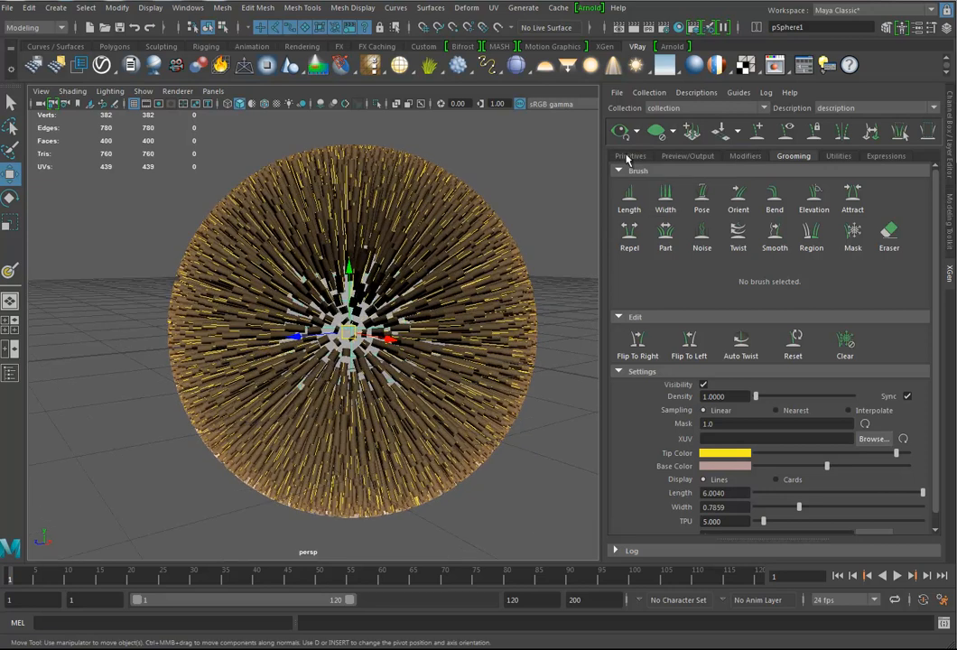
Step: Taper the splines by lowering the tip end of the Width Ramp to a value of 0
{"action": "left_click", "coordinate": [629, 156]}
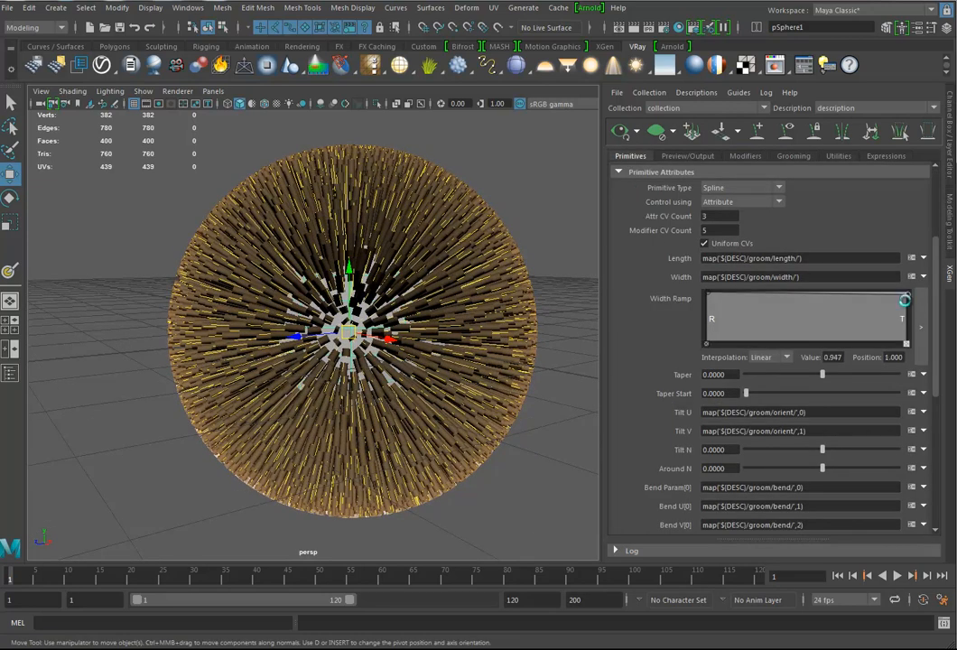
{"action": "left_click_drag", "start_coordinate": [907, 298], "coordinate": [906, 343]}
{"action": "left_click_drag", "start_coordinate": [553, 377], "coordinate": [495, 368], "text": "alt"}
Step: Comb the fur with several Pose brush strokes over the front of the sphere, applying Auto Twist in between
{"action": "left_click", "coordinate": [795, 155]}
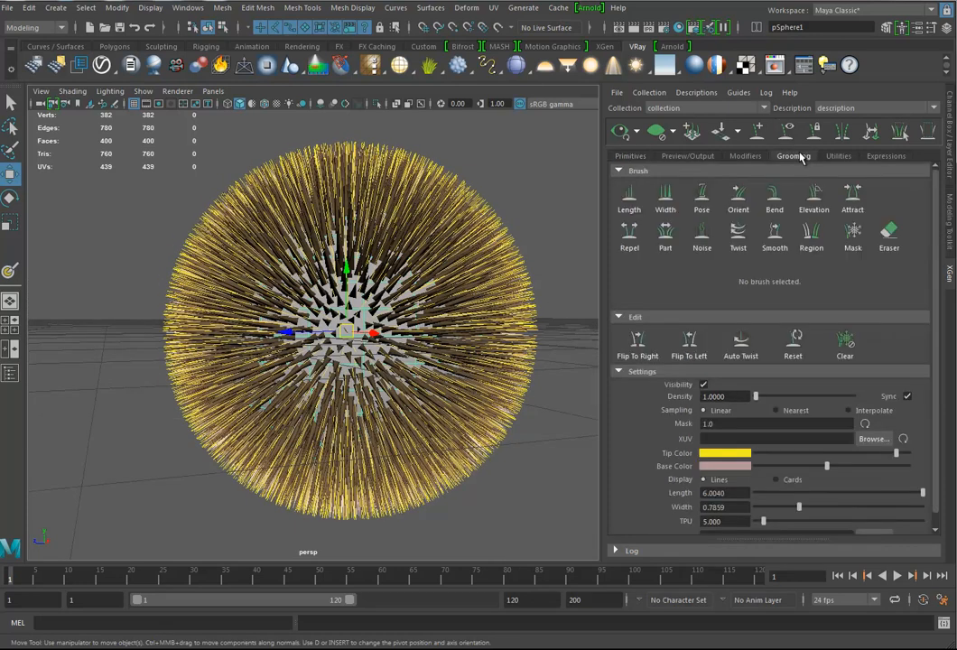
{"action": "left_click", "coordinate": [702, 195]}
{"action": "left_click_drag", "start_coordinate": [379, 350], "coordinate": [446, 284]}
{"action": "left_click_drag", "start_coordinate": [434, 396], "coordinate": [420, 412]}
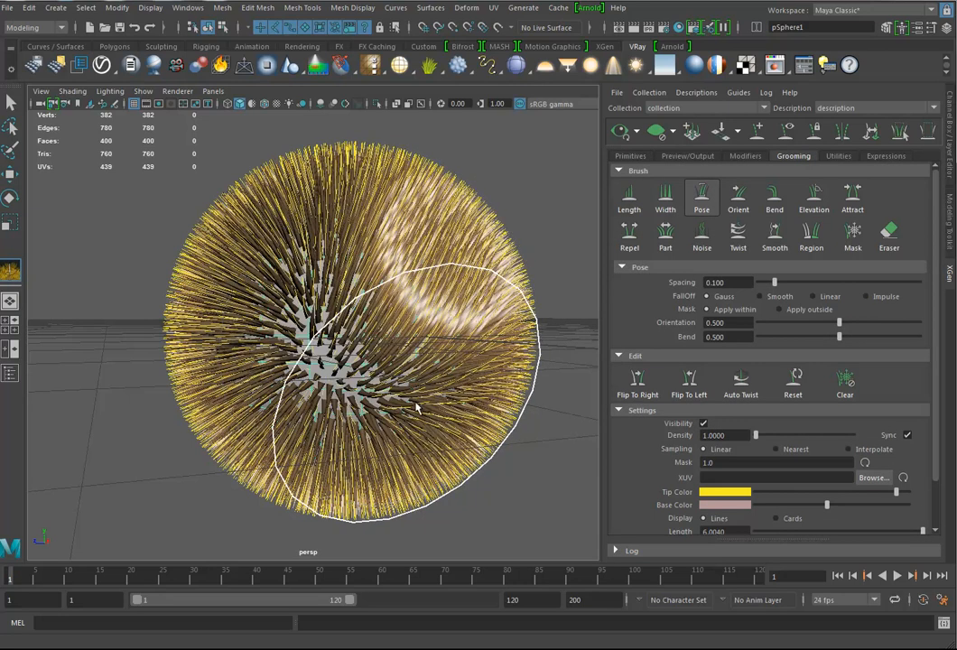
{"action": "left_click", "coordinate": [738, 390]}
{"action": "mouse_move", "coordinate": [510, 436]}
{"action": "left_mouse_down", "text": "alt"}
{"action": "mouse_move", "coordinate": [568, 431]}
{"action": "mouse_move", "coordinate": [577, 478]}
{"action": "mouse_move", "coordinate": [512, 513]}
{"action": "mouse_move", "coordinate": [500, 461]}
{"action": "mouse_move", "coordinate": [512, 444]}
{"action": "left_mouse_up", "text": "alt"}
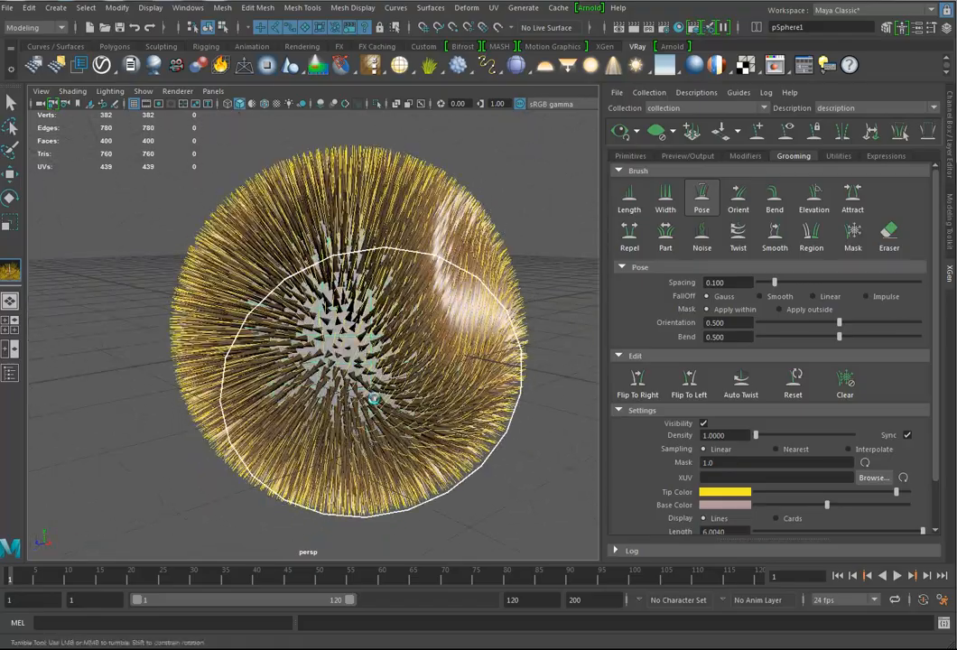
{"action": "left_click_drag", "start_coordinate": [371, 389], "coordinate": [585, 250]}
{"action": "left_click_drag", "start_coordinate": [310, 360], "coordinate": [412, 245]}
{"action": "mouse_move", "coordinate": [384, 334]}
{"action": "left_mouse_down", "text": "alt"}
{"action": "mouse_move", "coordinate": [420, 335]}
{"action": "mouse_move", "coordinate": [474, 363]}
{"action": "mouse_move", "coordinate": [489, 385]}
{"action": "mouse_move", "coordinate": [559, 289]}
{"action": "left_mouse_up", "text": "alt"}
Step: Roughen the combed fur by brushing the sphere with the Noise brush at its default settings
{"action": "left_click", "coordinate": [701, 235]}
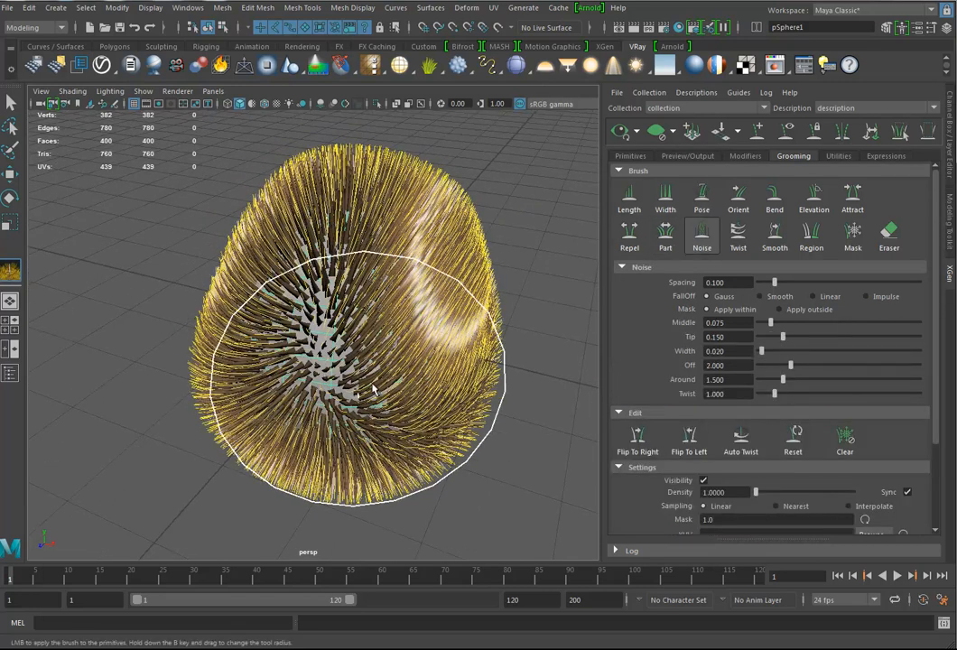
{"action": "left_click_drag", "start_coordinate": [470, 302], "coordinate": [464, 451]}
{"action": "mouse_move", "coordinate": [440, 225]}
{"action": "left_mouse_down"}
{"action": "mouse_move", "coordinate": [443, 207]}
{"action": "mouse_move", "coordinate": [386, 440]}
{"action": "left_mouse_up"}
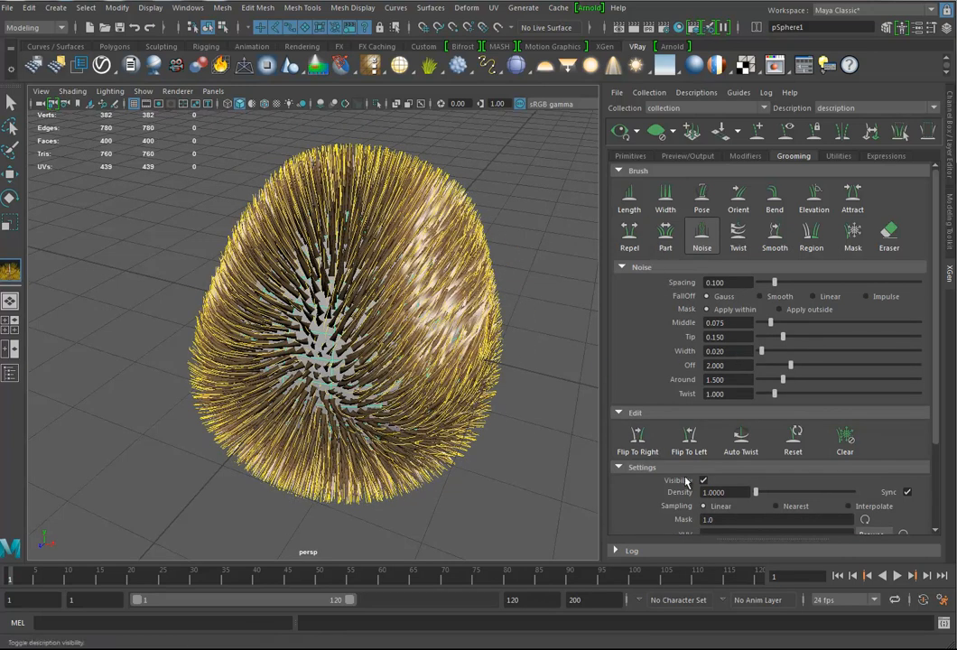
{"action": "left_click_drag", "start_coordinate": [531, 436], "coordinate": [488, 397], "text": "alt"}
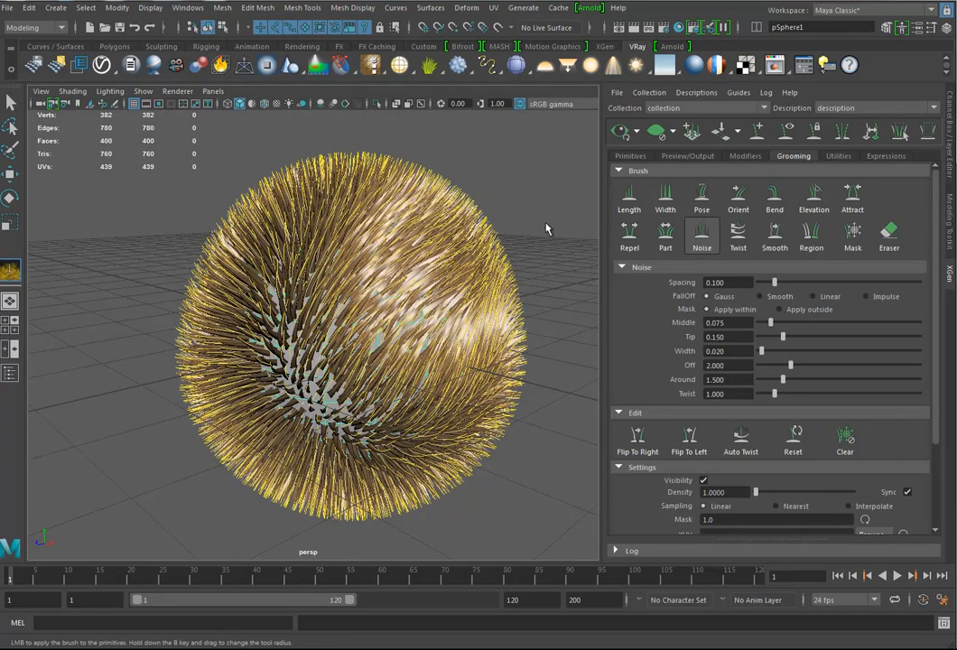
Step: Create a paint map named mask for the generator's Mask attribute, with a map resolution of 15.0 and a white start color
{"action": "left_click", "coordinate": [627, 156]}
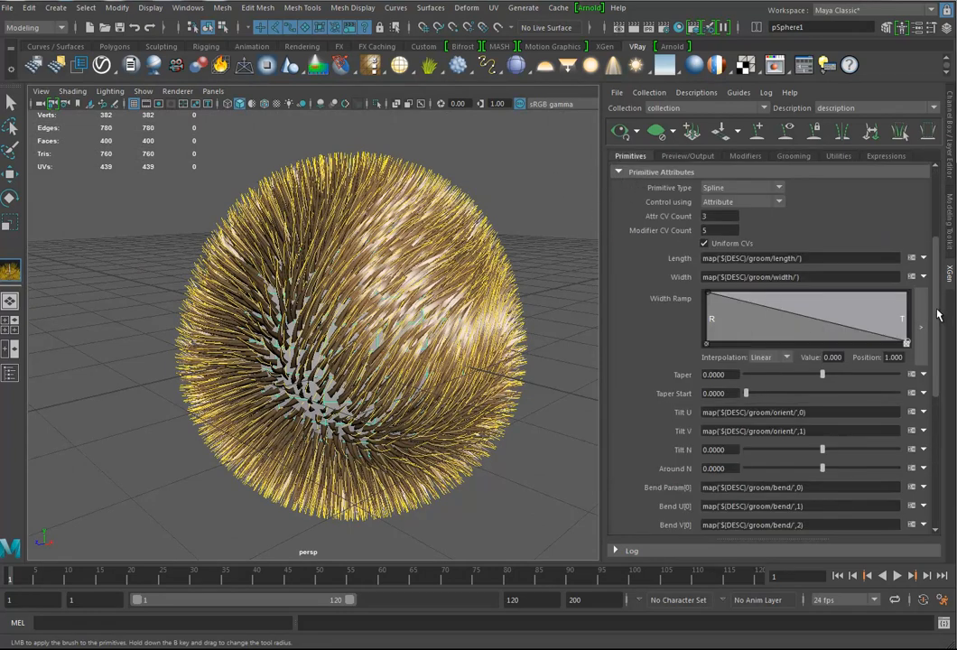
{"action": "scroll", "coordinate": [939, 314], "scroll_direction": "up", "scroll_amount": 3}
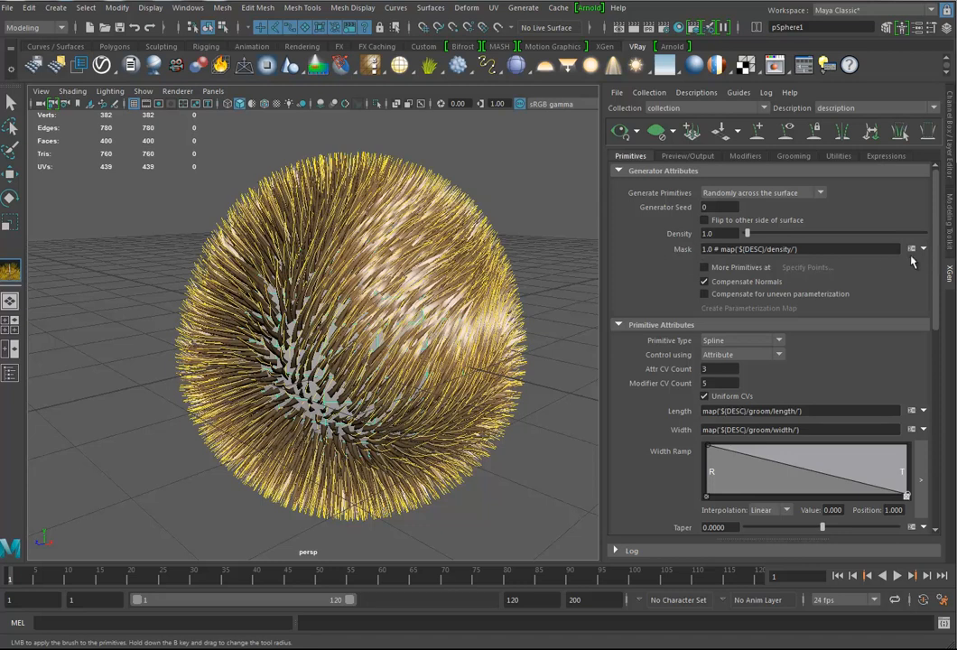
{"action": "left_click", "coordinate": [922, 250]}
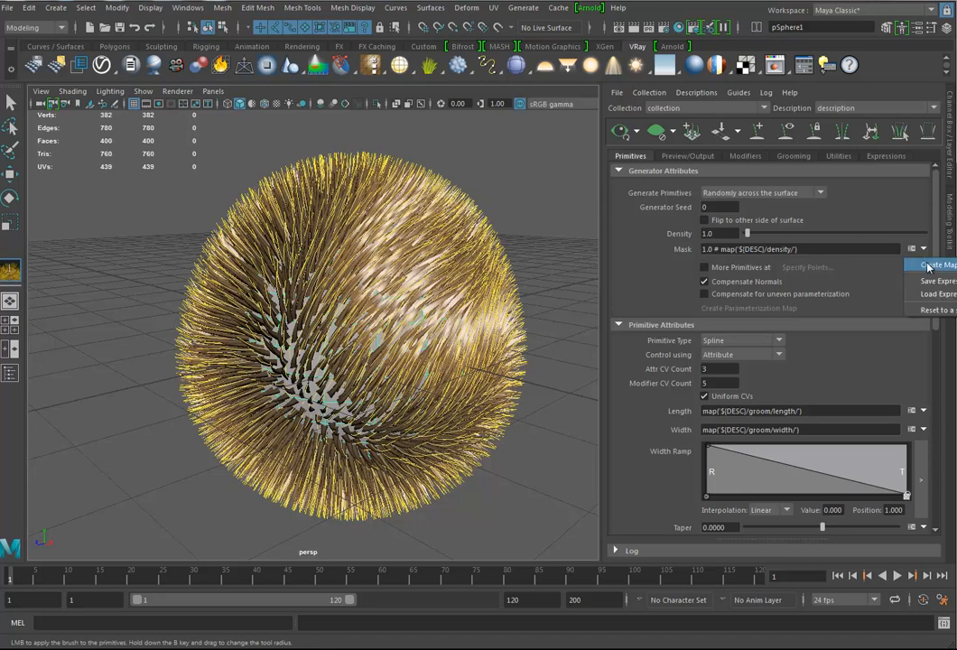
{"action": "left_click", "coordinate": [930, 265]}
{"action": "double_click", "coordinate": [556, 315]}
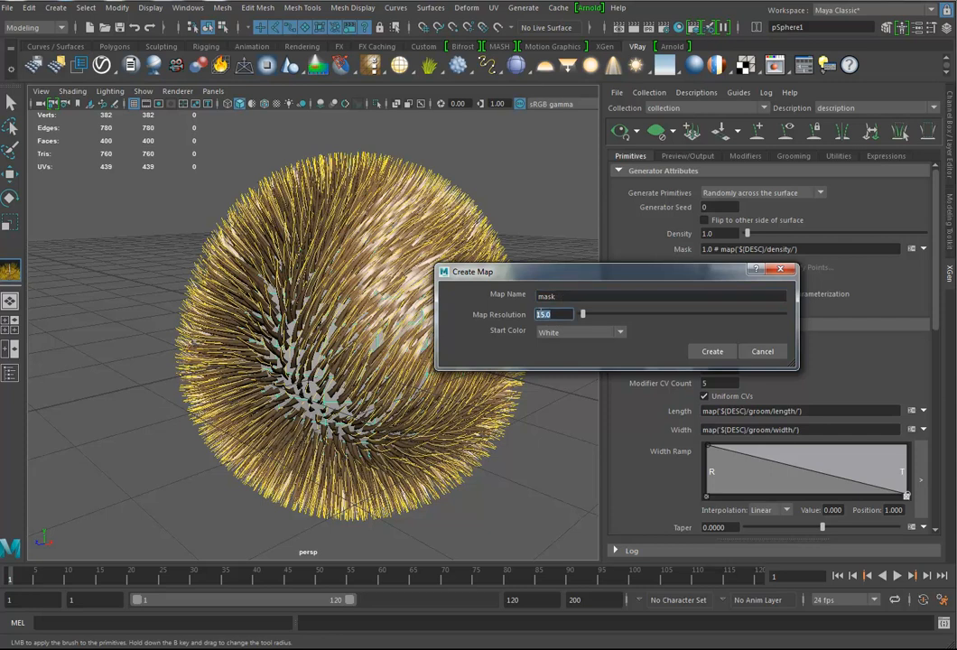
{"action": "left_click", "coordinate": [712, 352]}
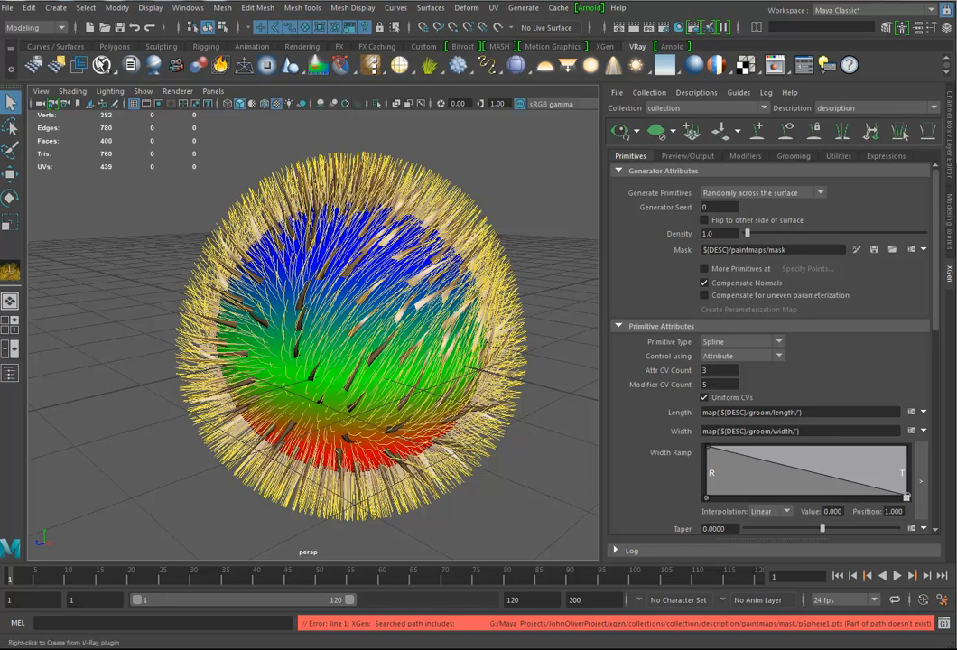
Step: Save the scene as test in Maya ASCII format, replacing the existing file and accepting the student version notice
{"action": "left_click", "coordinate": [10, 9]}
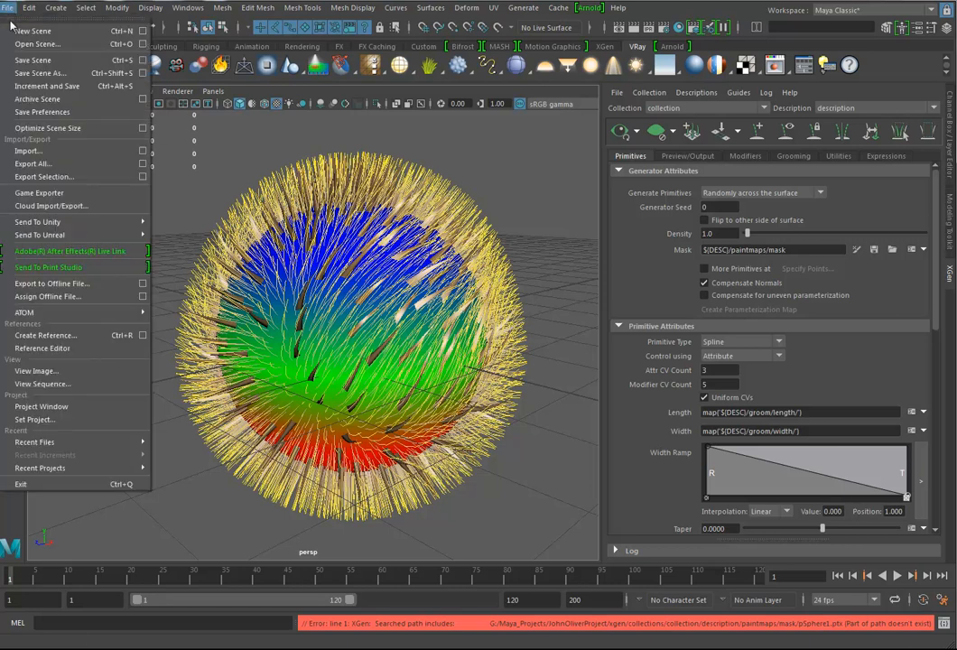
{"action": "left_click", "coordinate": [38, 74]}
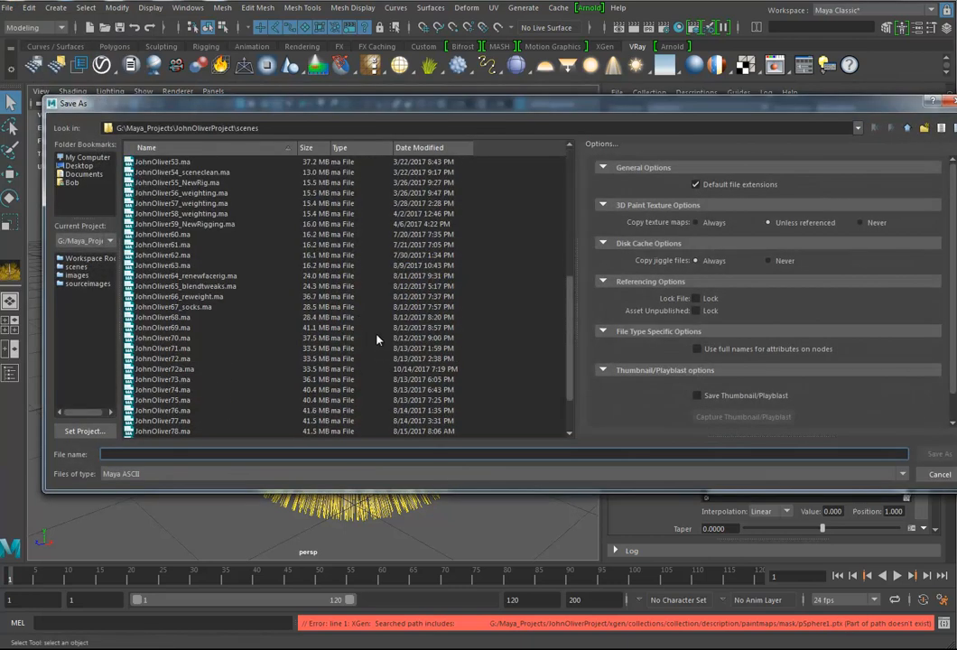
{"action": "type", "text": "test"}
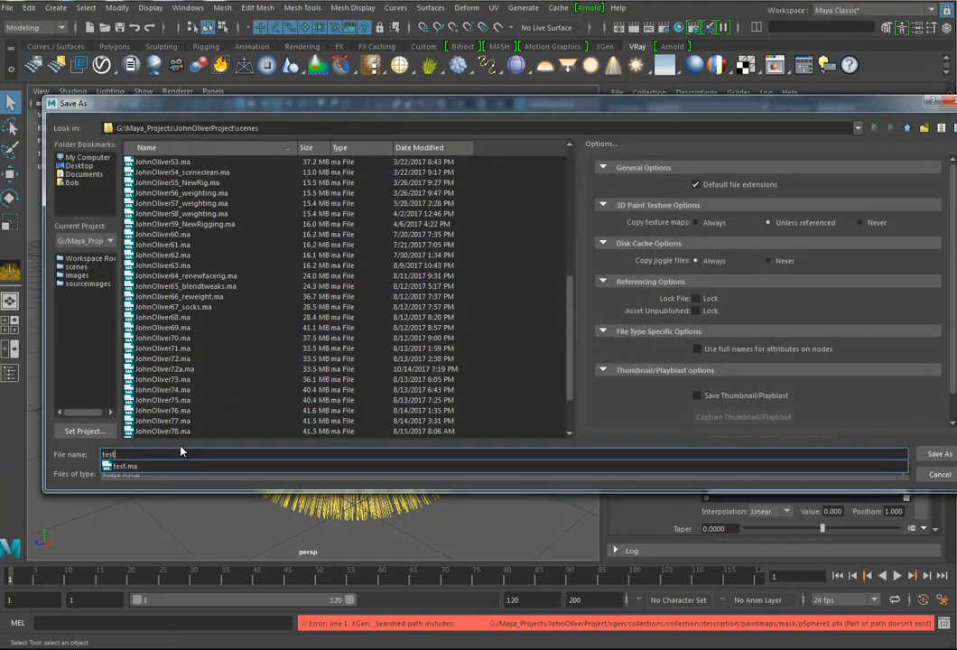
{"action": "key", "text": "Return"}
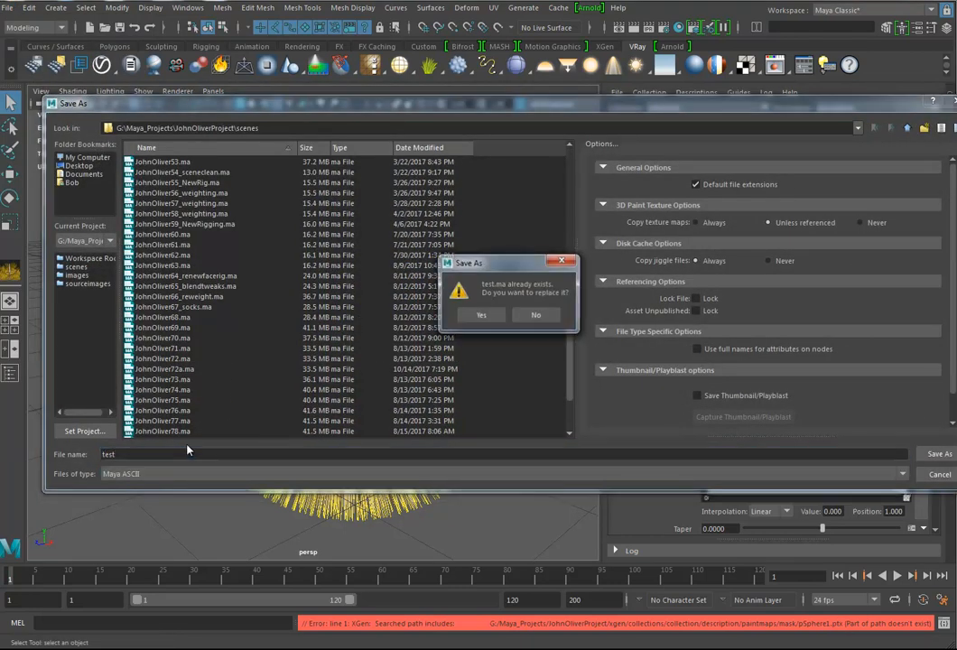
{"action": "left_click", "coordinate": [486, 314]}
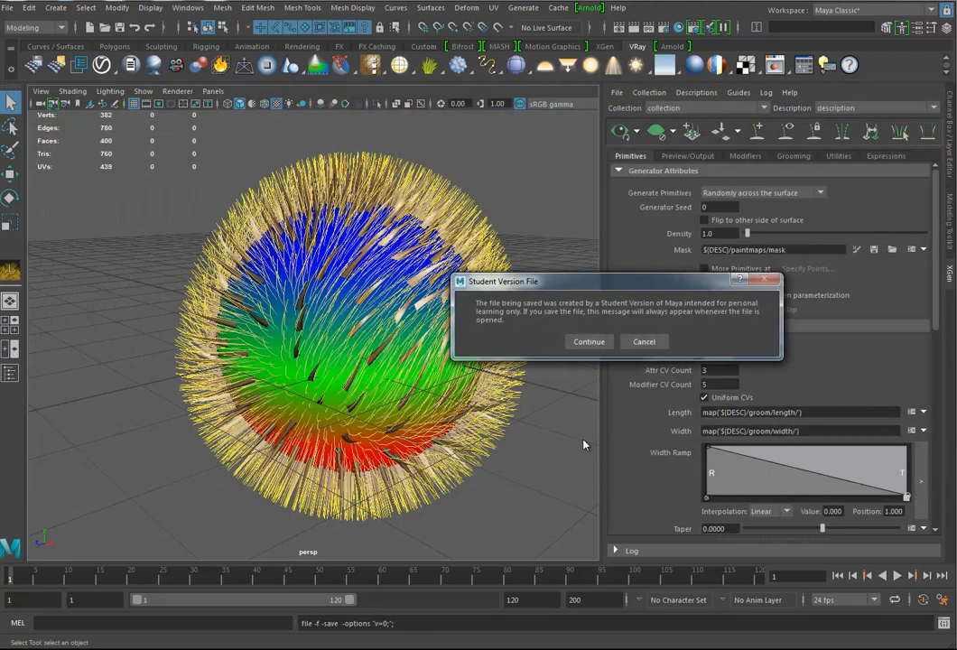
{"action": "left_click", "coordinate": [589, 341]}
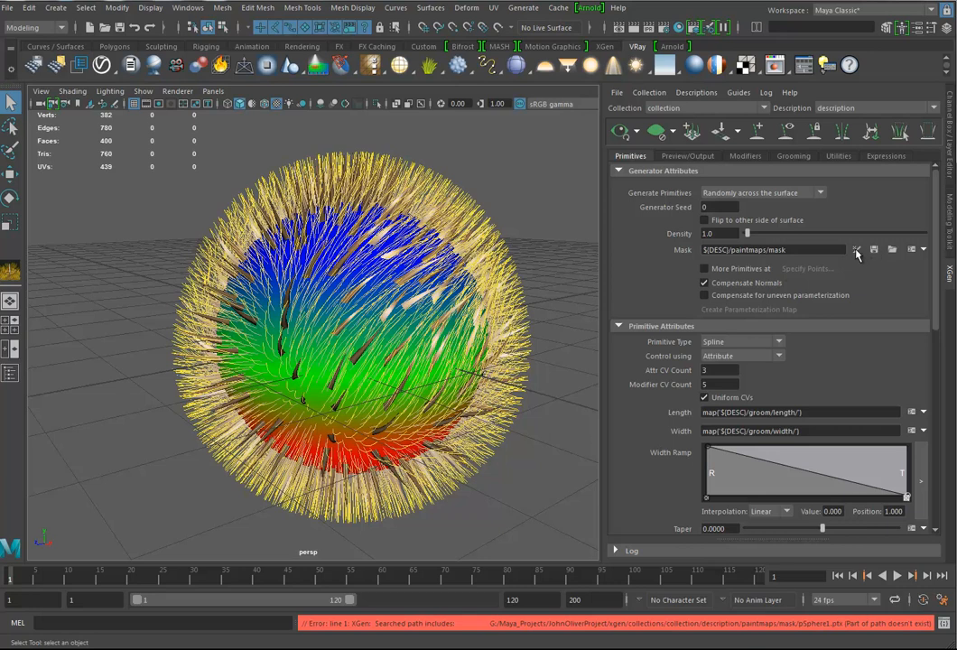
Step: Try to paint the mask with the 3D Paint Tool, and create the mask map again with resolution 15.0 and white start color
{"action": "left_click", "coordinate": [855, 250]}
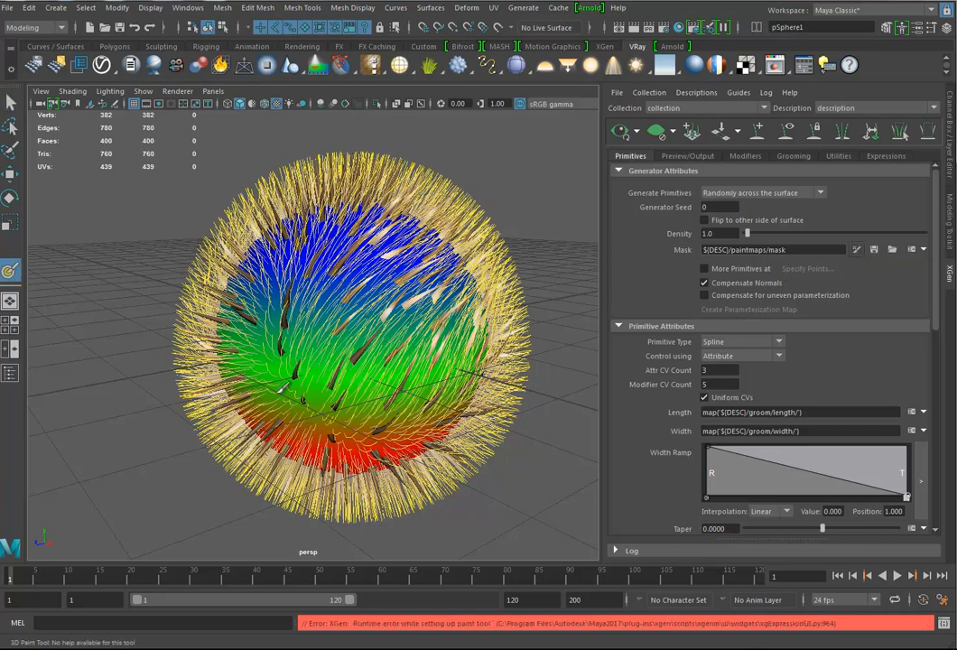
{"action": "left_click_drag", "start_coordinate": [346, 394], "coordinate": [366, 388], "text": "alt"}
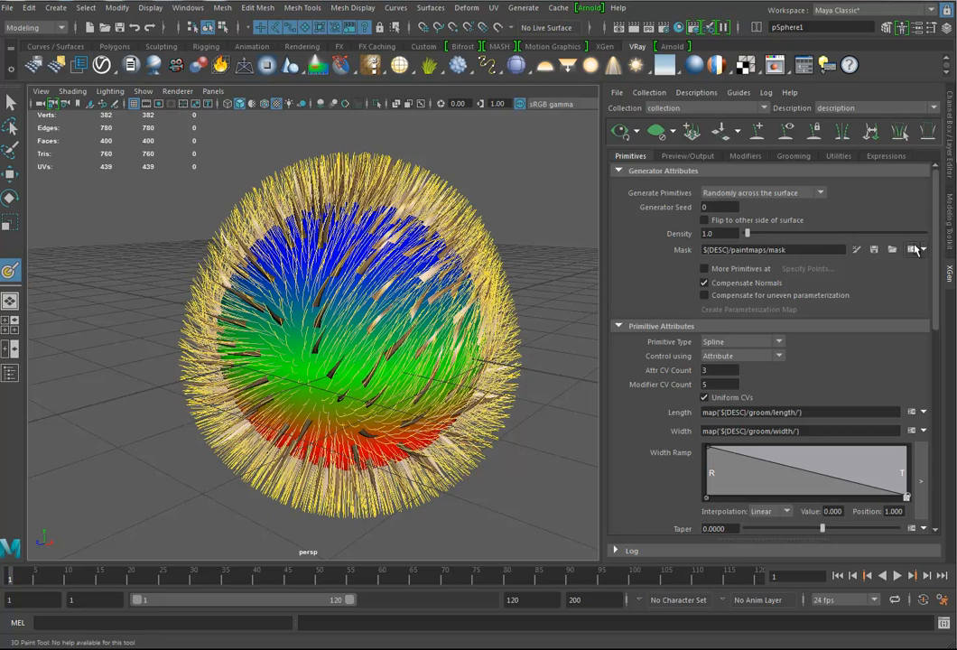
{"action": "left_click", "coordinate": [922, 250]}
{"action": "left_click", "coordinate": [925, 265]}
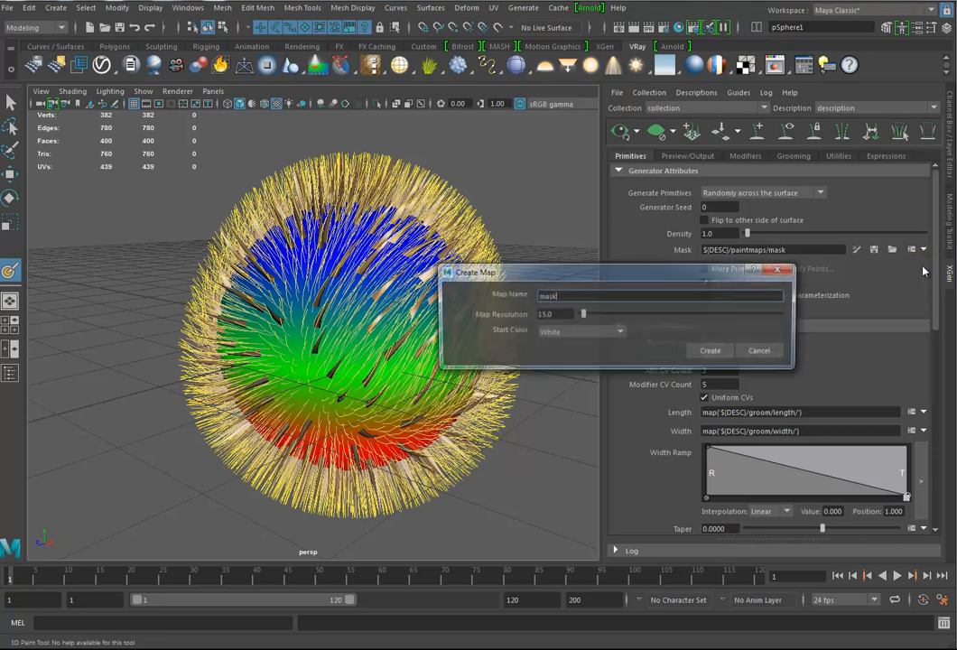
{"action": "left_click", "coordinate": [712, 351]}
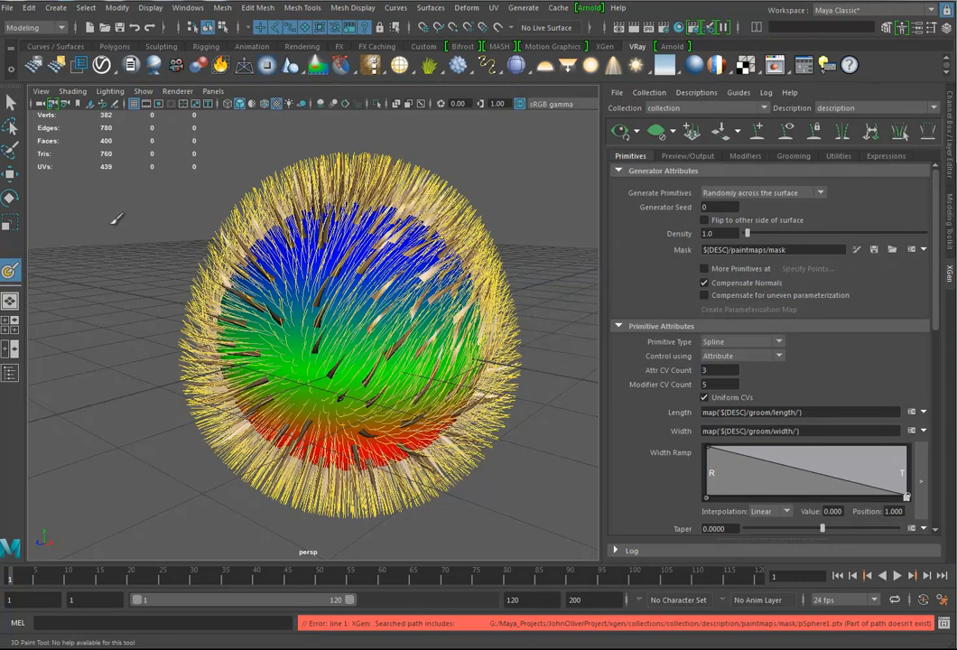
Step: Select the sphere and assign a new Blinn material to it
{"action": "left_click", "coordinate": [11, 173]}
{"action": "left_click", "coordinate": [298, 334]}
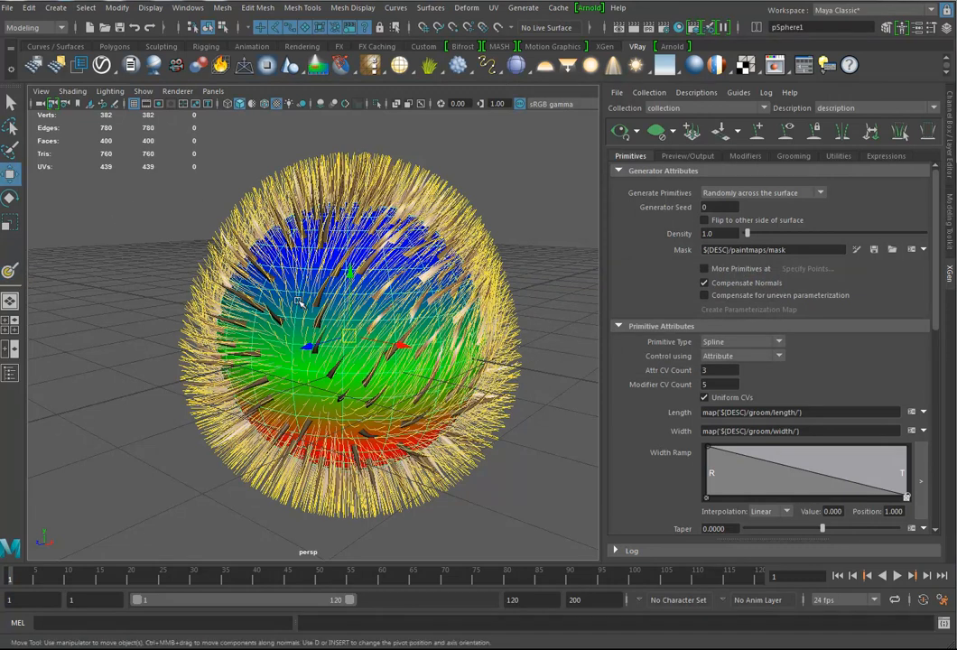
{"action": "right_click_drag", "start_coordinate": [298, 323], "coordinate": [388, 540]}
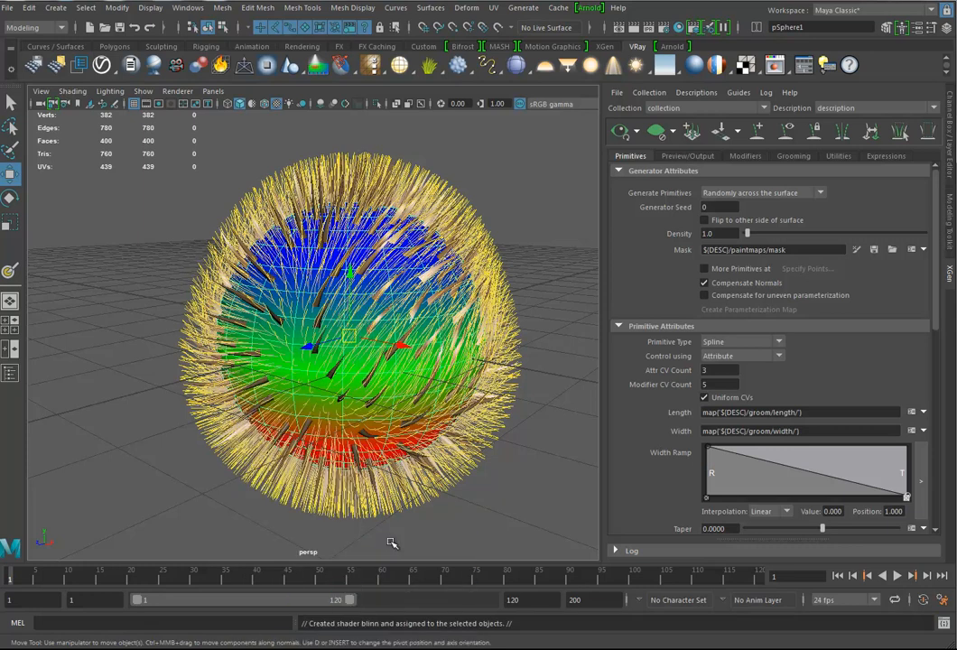
{"action": "left_click", "coordinate": [817, 62]}
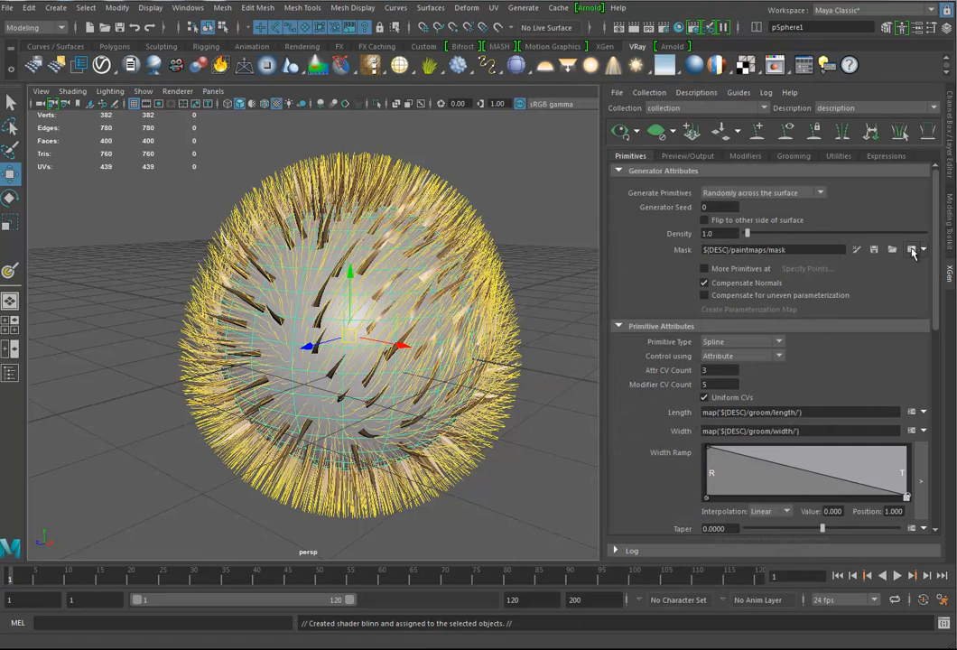
Step: Create the paint map mask again for the generator's Mask attribute, with map resolution 15.0 and a white start color
{"action": "left_click", "coordinate": [923, 250]}
{"action": "left_click", "coordinate": [939, 263]}
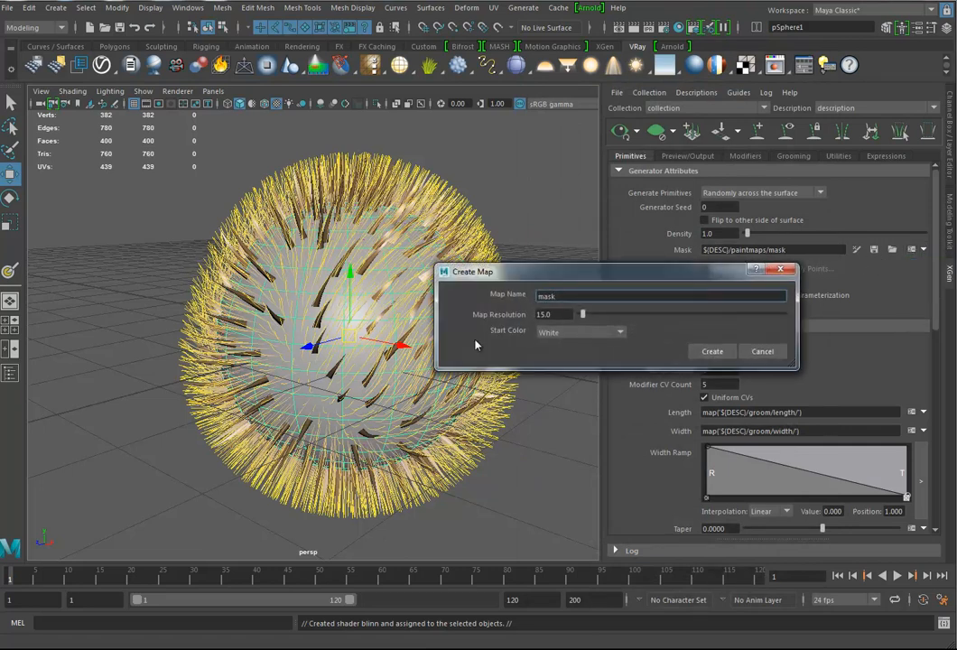
{"action": "left_click", "coordinate": [710, 352]}
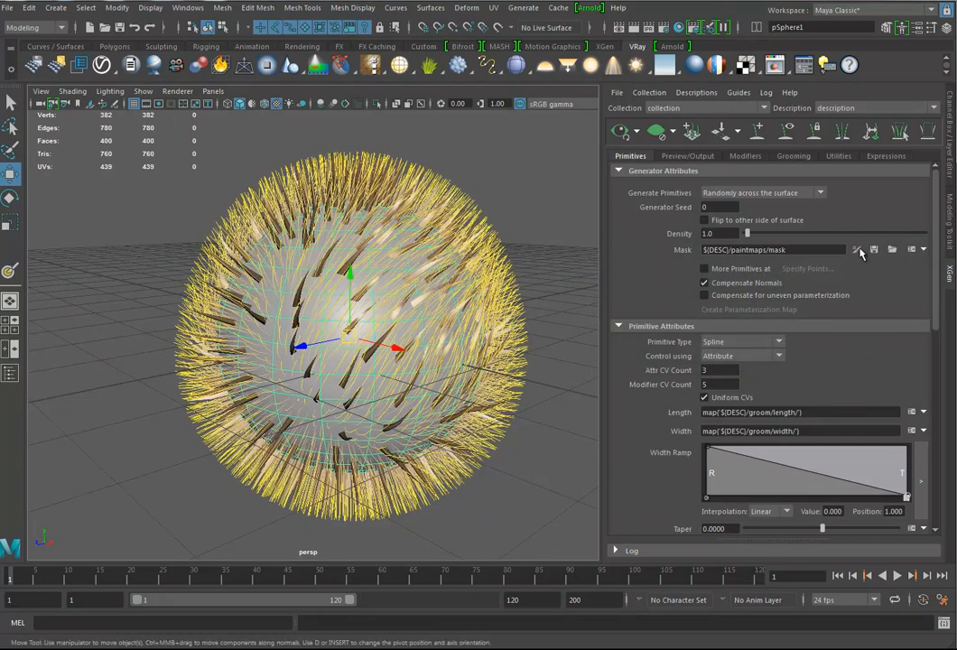
Step: Paint the front of the sphere black on the mask map with the 3D Paint Tool, at brush radius 12.4585 and opacity 1.0
{"action": "left_click", "coordinate": [857, 250]}
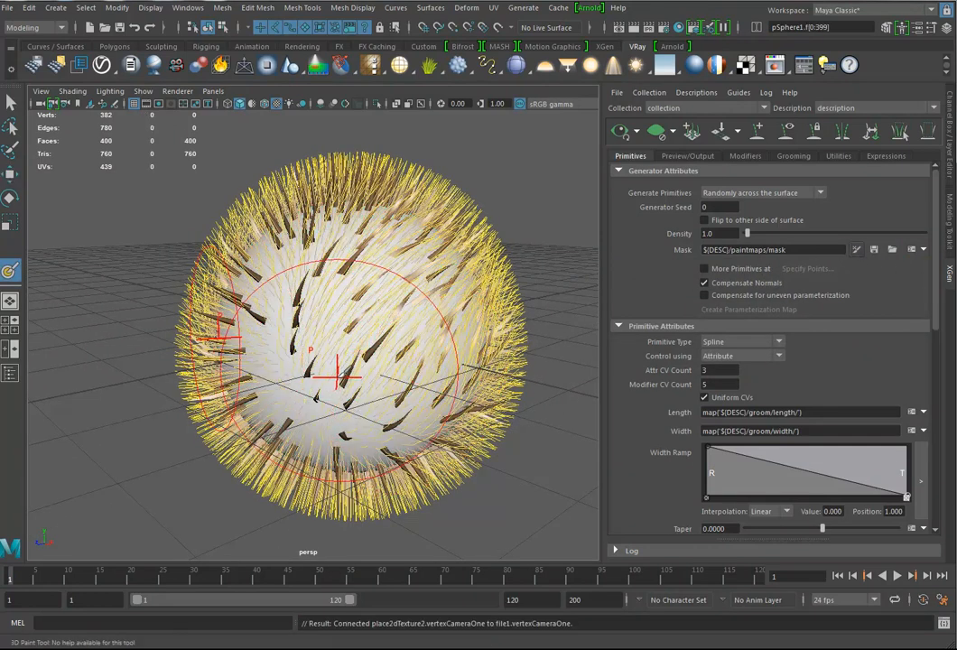
{"action": "double_click", "coordinate": [10, 272]}
{"action": "left_click_drag", "start_coordinate": [163, 142], "coordinate": [124, 78]}
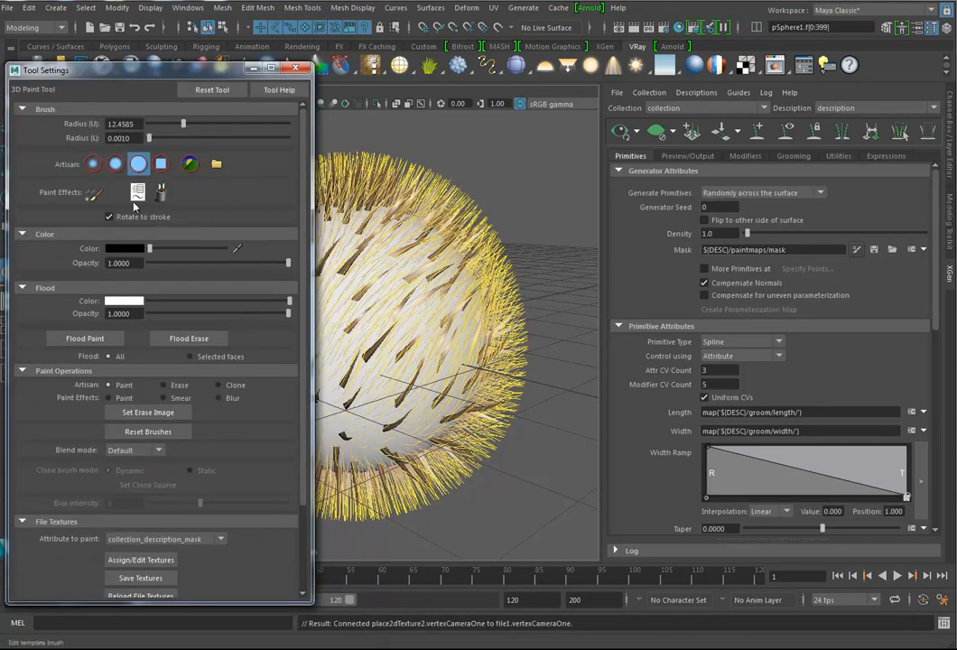
{"action": "scroll", "coordinate": [451, 356], "scroll_direction": "down", "scroll_amount": 4}
{"action": "middle_click_drag", "start_coordinate": [437, 368], "coordinate": [475, 365], "text": "alt"}
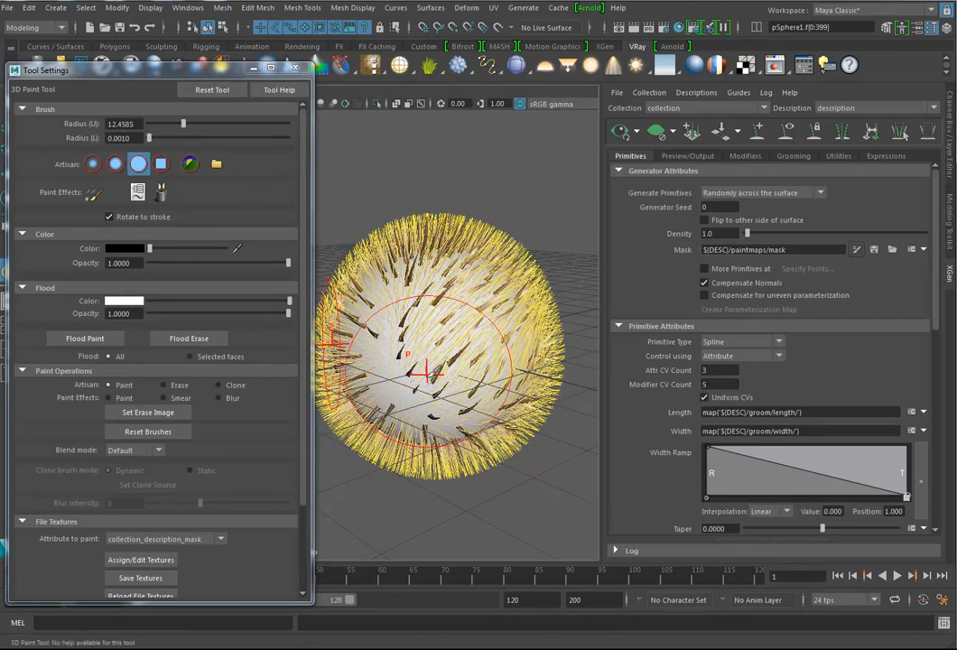
{"action": "mouse_move", "coordinate": [334, 289]}
{"action": "left_mouse_down"}
{"action": "mouse_move", "coordinate": [407, 361]}
{"action": "mouse_move", "coordinate": [398, 377]}
{"action": "left_mouse_up"}
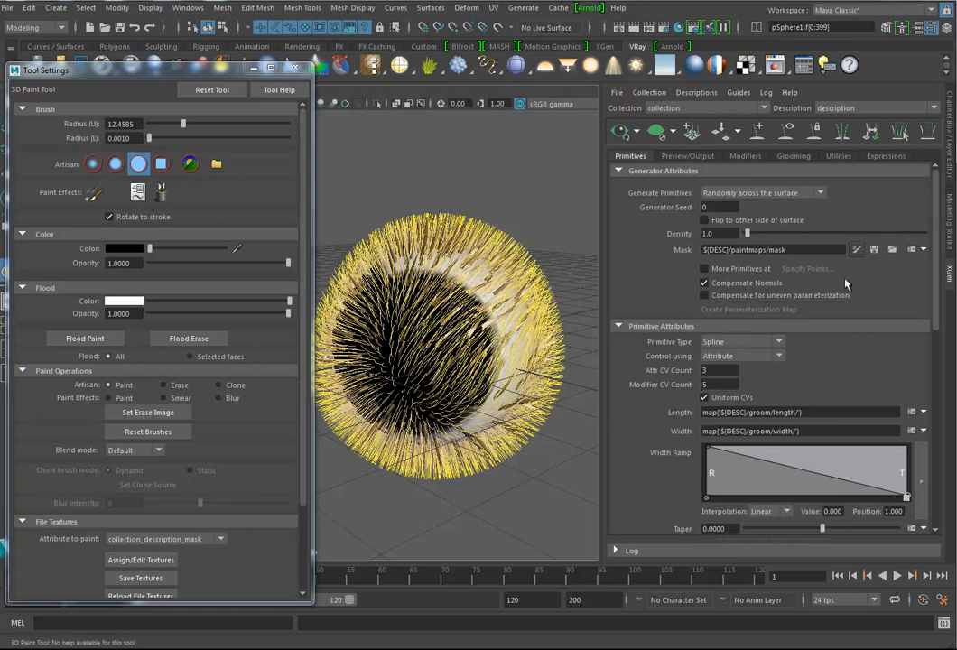
{"action": "mouse_move", "coordinate": [424, 403]}
{"action": "left_mouse_down", "text": "alt"}
{"action": "mouse_move", "coordinate": [431, 375]}
{"action": "mouse_move", "coordinate": [450, 378]}
{"action": "left_mouse_up", "text": "alt"}
{"action": "right_click_drag", "start_coordinate": [451, 378], "coordinate": [473, 374], "text": "alt"}
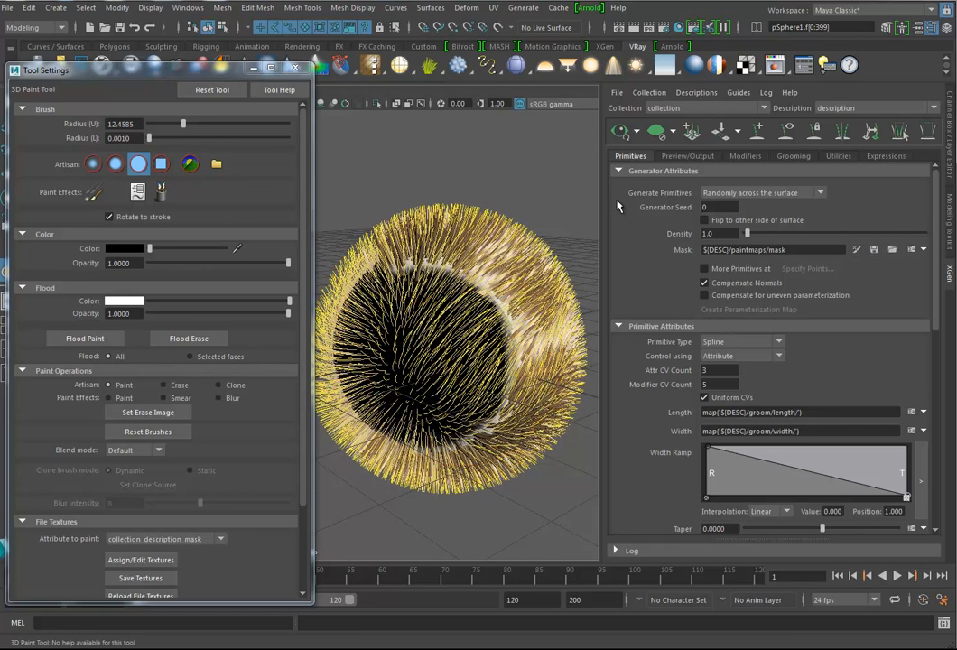
Step: Turn off the visibility of the description's grooming splines
{"action": "left_click", "coordinate": [798, 158]}
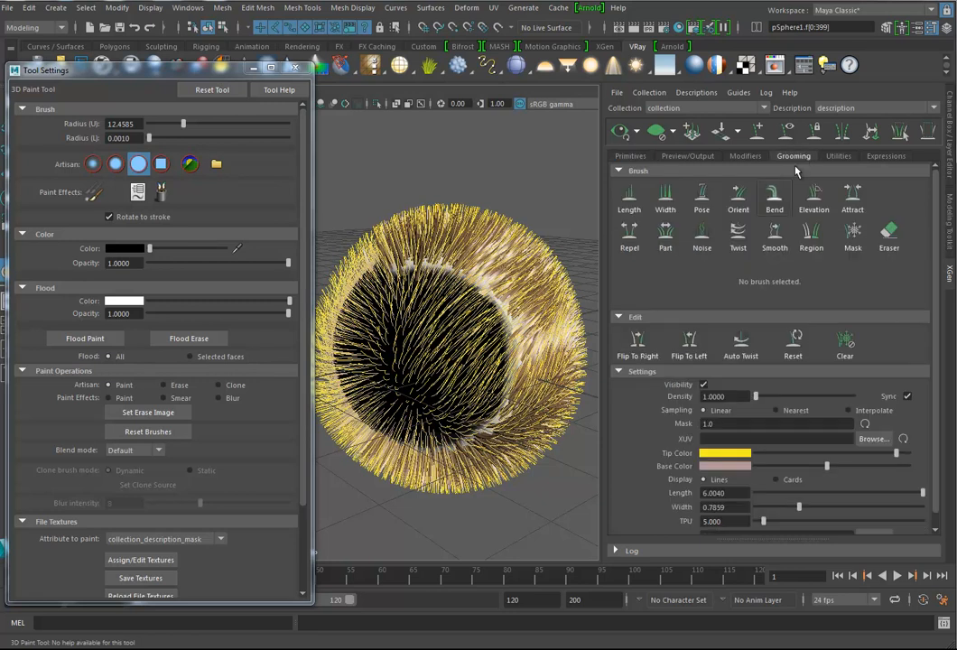
{"action": "left_click", "coordinate": [704, 385]}
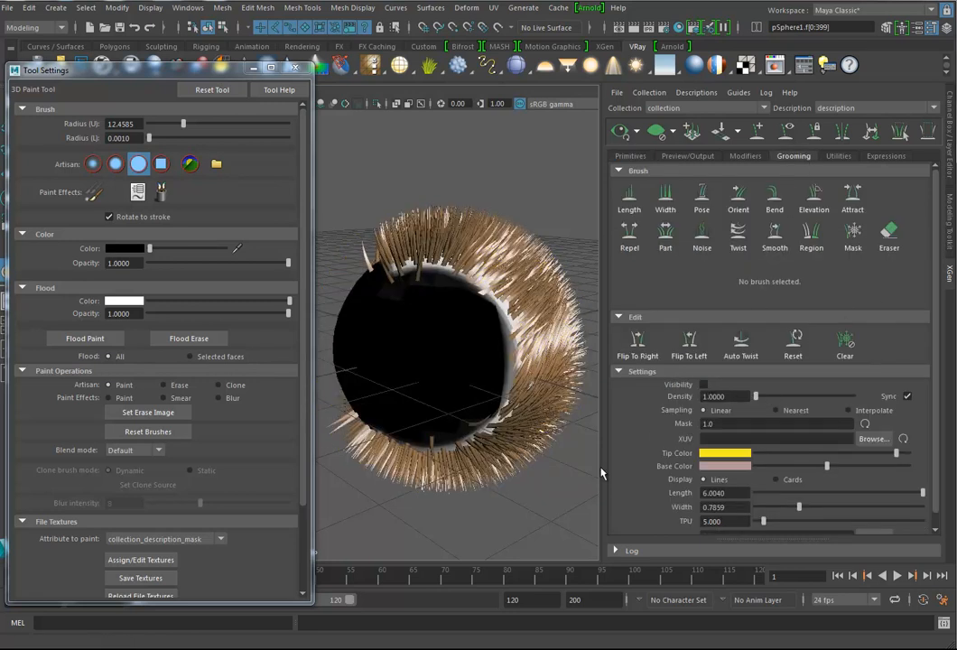
{"action": "mouse_move", "coordinate": [545, 365]}
{"action": "left_mouse_down", "text": "alt"}
{"action": "mouse_move", "coordinate": [547, 412]}
{"action": "mouse_move", "coordinate": [528, 393]}
{"action": "mouse_move", "coordinate": [512, 403]}
{"action": "left_mouse_up", "text": "alt"}
Step: Soften the border of the mask's black area with the Paint Effects Blur operation, at blur intensity 8 and brush scale 2.9733
{"action": "left_click", "coordinate": [631, 156]}
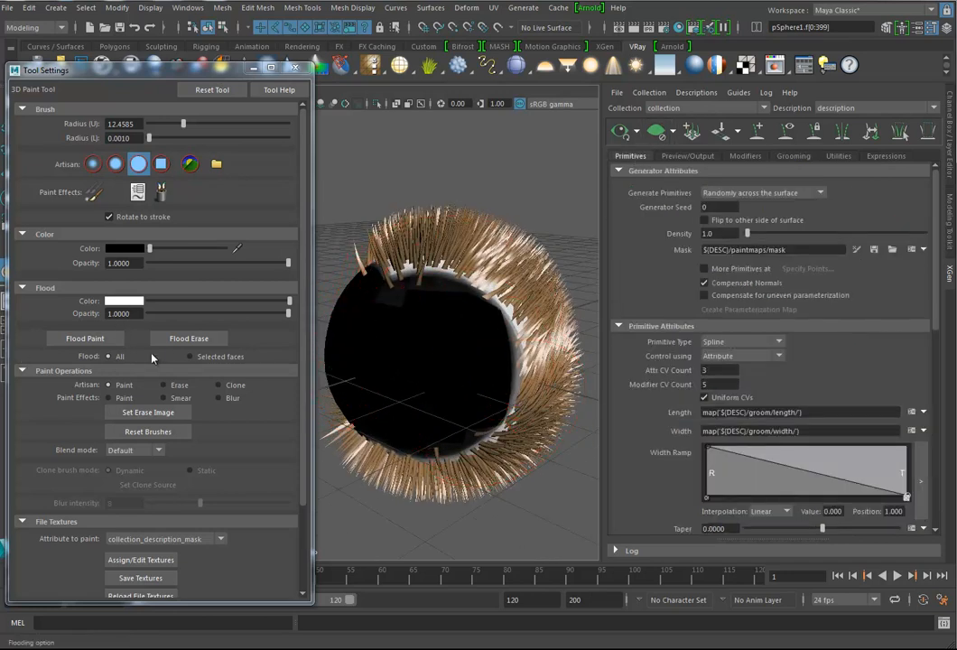
{"action": "left_click", "coordinate": [218, 398]}
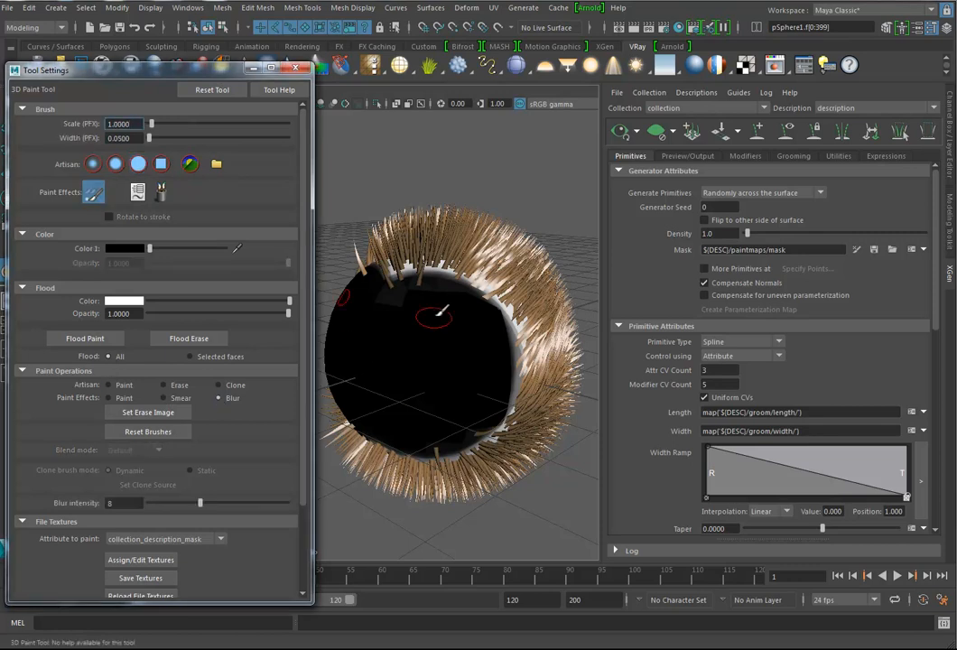
{"action": "mouse_move", "coordinate": [395, 275]}
{"action": "left_mouse_down"}
{"action": "mouse_move", "coordinate": [383, 287]}
{"action": "mouse_move", "coordinate": [418, 286]}
{"action": "mouse_move", "coordinate": [392, 294]}
{"action": "mouse_move", "coordinate": [435, 282]}
{"action": "mouse_move", "coordinate": [485, 301]}
{"action": "mouse_move", "coordinate": [513, 399]}
{"action": "mouse_move", "coordinate": [460, 443]}
{"action": "mouse_move", "coordinate": [428, 449]}
{"action": "mouse_move", "coordinate": [503, 398]}
{"action": "mouse_move", "coordinate": [468, 409]}
{"action": "mouse_move", "coordinate": [353, 406]}
{"action": "left_mouse_up"}
{"action": "key", "text": "b"}
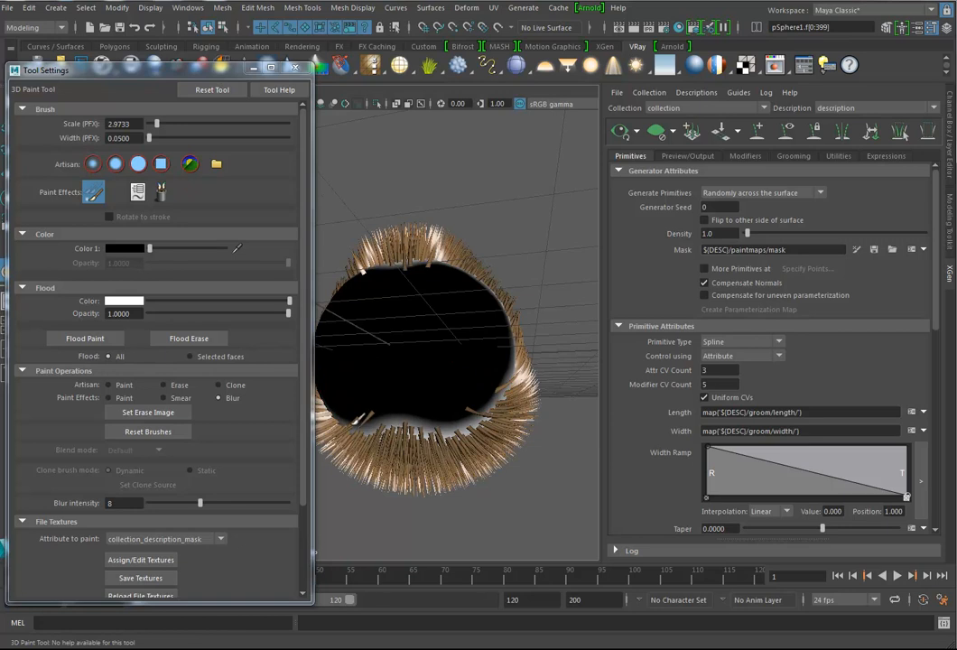
{"action": "mouse_move", "coordinate": [489, 314]}
{"action": "left_mouse_down", "text": "alt"}
{"action": "mouse_move", "coordinate": [436, 399]}
{"action": "mouse_move", "coordinate": [411, 369]}
{"action": "mouse_move", "coordinate": [455, 342]}
{"action": "left_mouse_up", "text": "alt"}
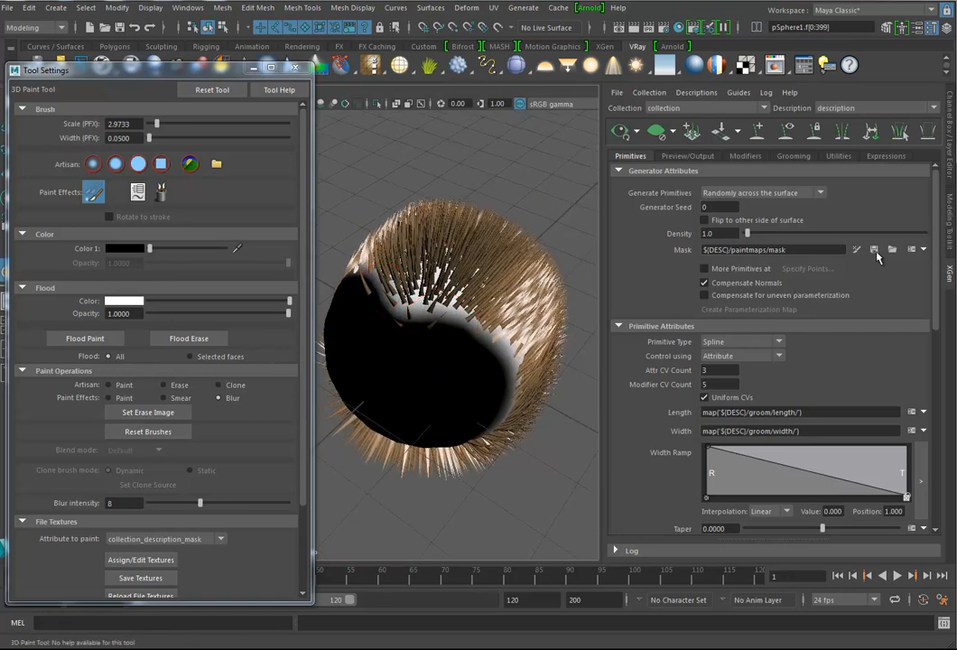
{"action": "left_click_drag", "start_coordinate": [487, 402], "coordinate": [444, 407], "text": "alt"}
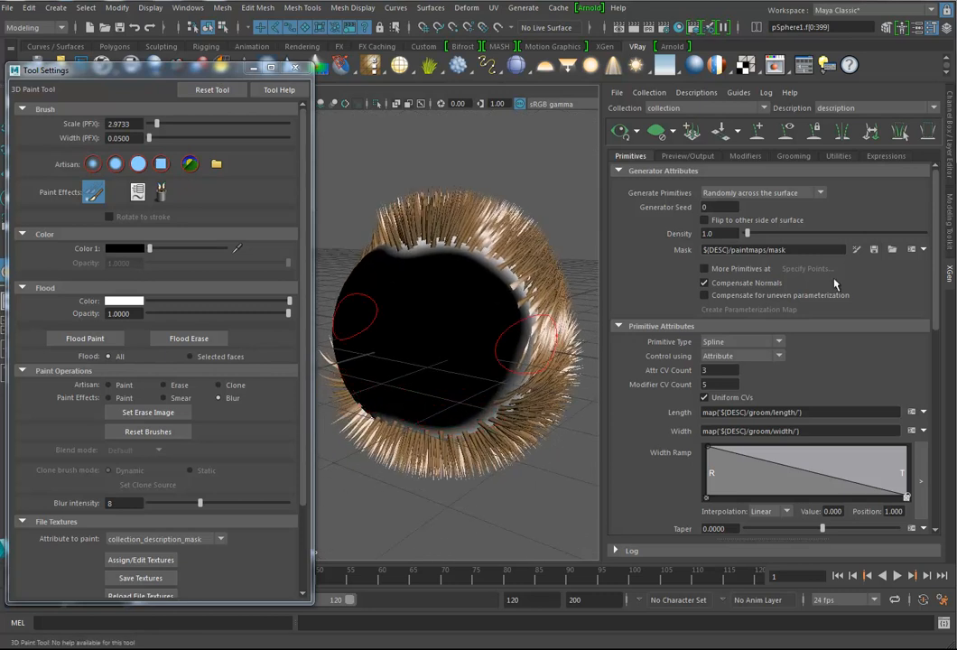
{"action": "mouse_move", "coordinate": [453, 380]}
{"action": "left_mouse_down", "text": "alt"}
{"action": "mouse_move", "coordinate": [469, 411]}
{"action": "mouse_move", "coordinate": [455, 397]}
{"action": "left_mouse_up", "text": "alt"}
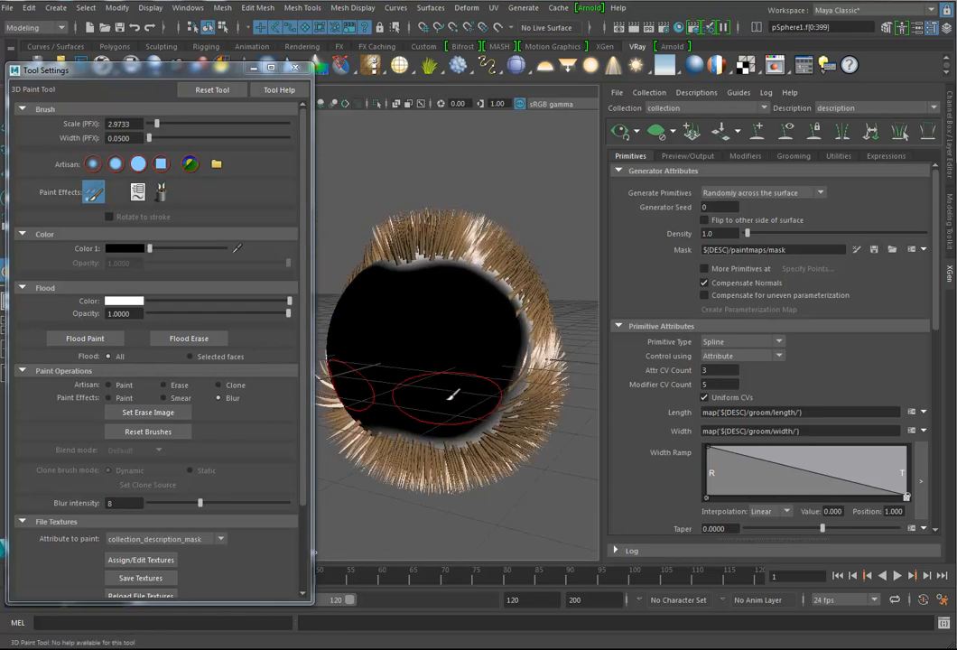
{"action": "left_click", "coordinate": [299, 71]}
{"action": "mouse_move", "coordinate": [424, 361]}
{"action": "left_mouse_down", "text": "alt"}
{"action": "mouse_move", "coordinate": [491, 336]}
{"action": "mouse_move", "coordinate": [373, 339]}
{"action": "mouse_move", "coordinate": [302, 353]}
{"action": "mouse_move", "coordinate": [417, 363]}
{"action": "left_mouse_up", "text": "alt"}
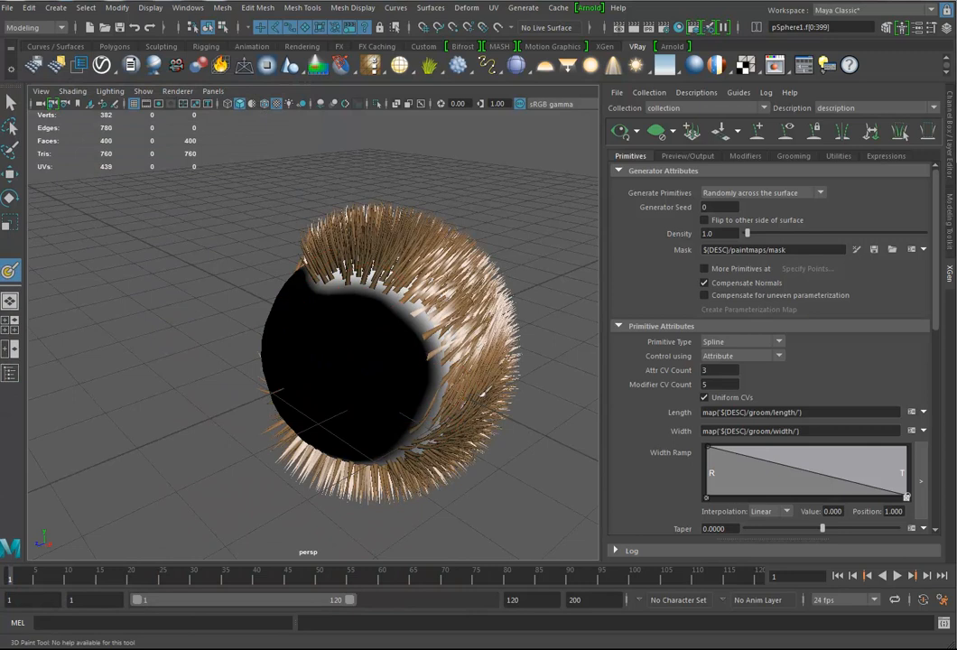
{"action": "left_click_drag", "start_coordinate": [509, 348], "coordinate": [497, 350], "text": "alt"}
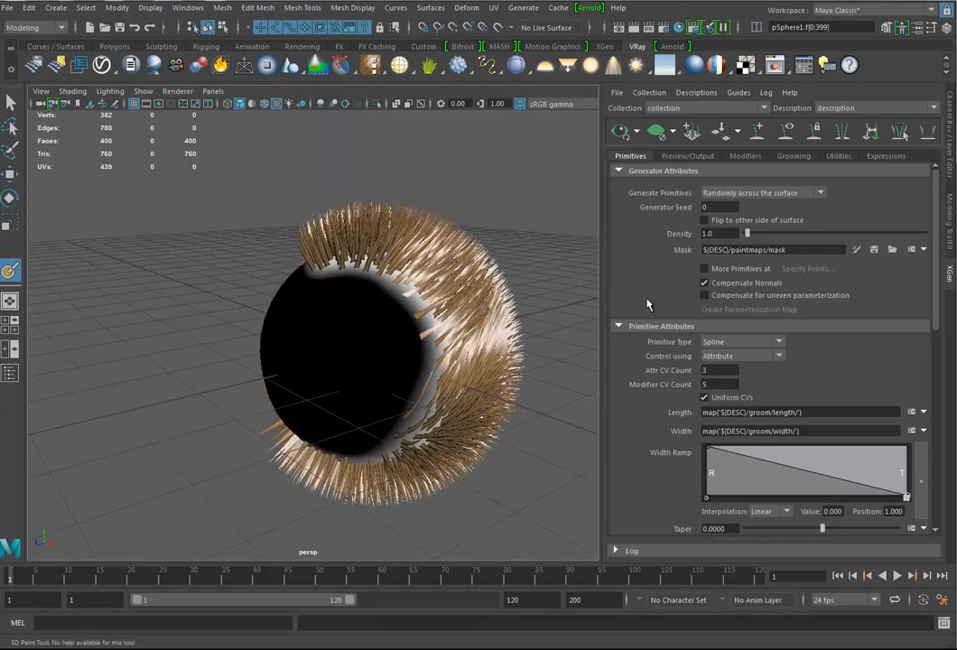
Step: Create a description named description1 in the existing collection, using groomable splines generated randomly across the surface
{"action": "left_click", "coordinate": [697, 92]}
{"action": "left_click", "coordinate": [722, 105]}
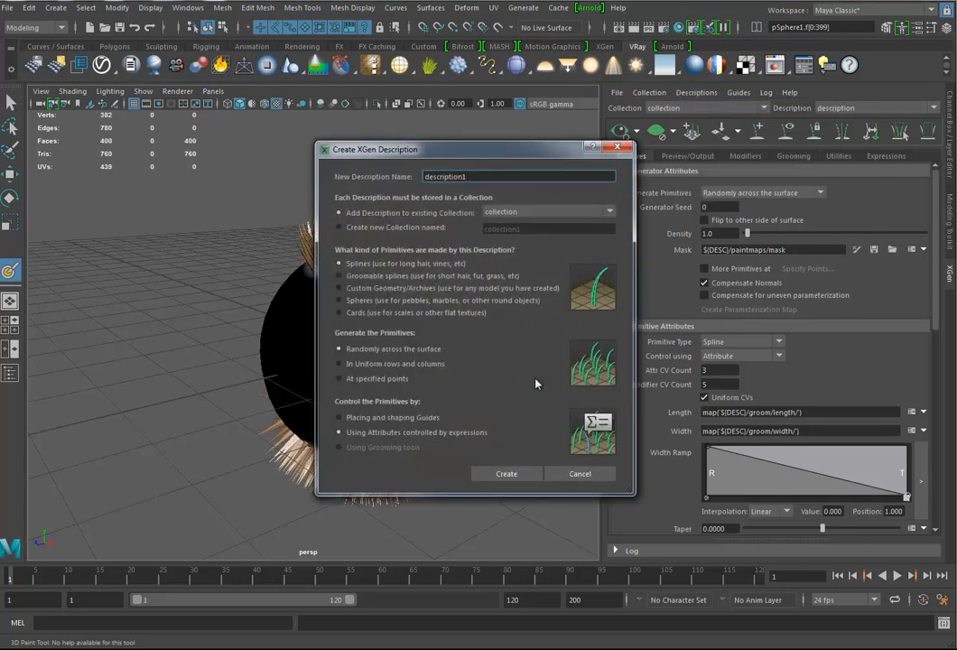
{"action": "left_click", "coordinate": [340, 276]}
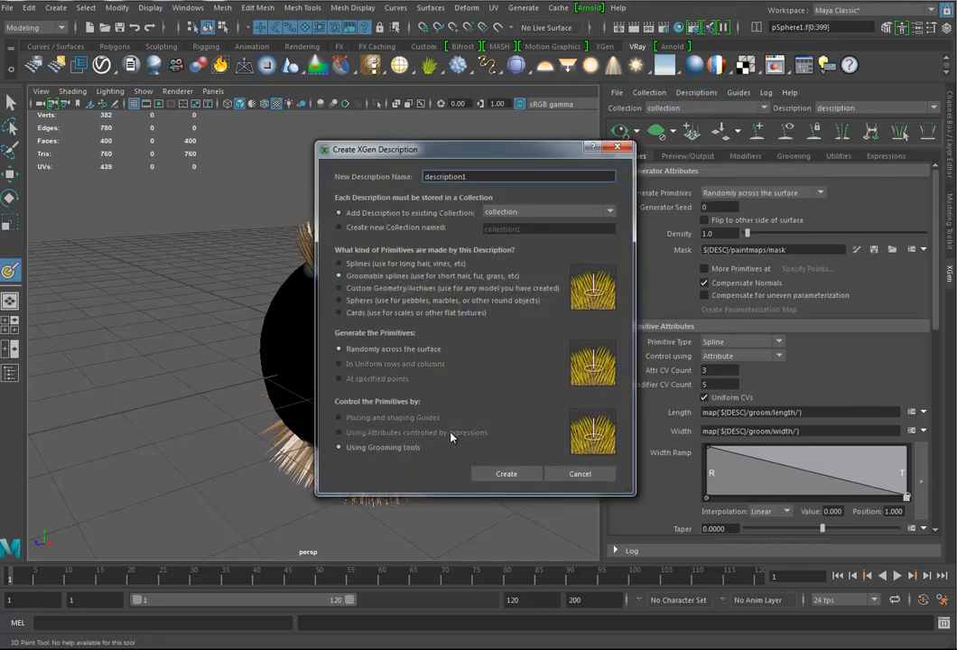
{"action": "left_click", "coordinate": [508, 477]}
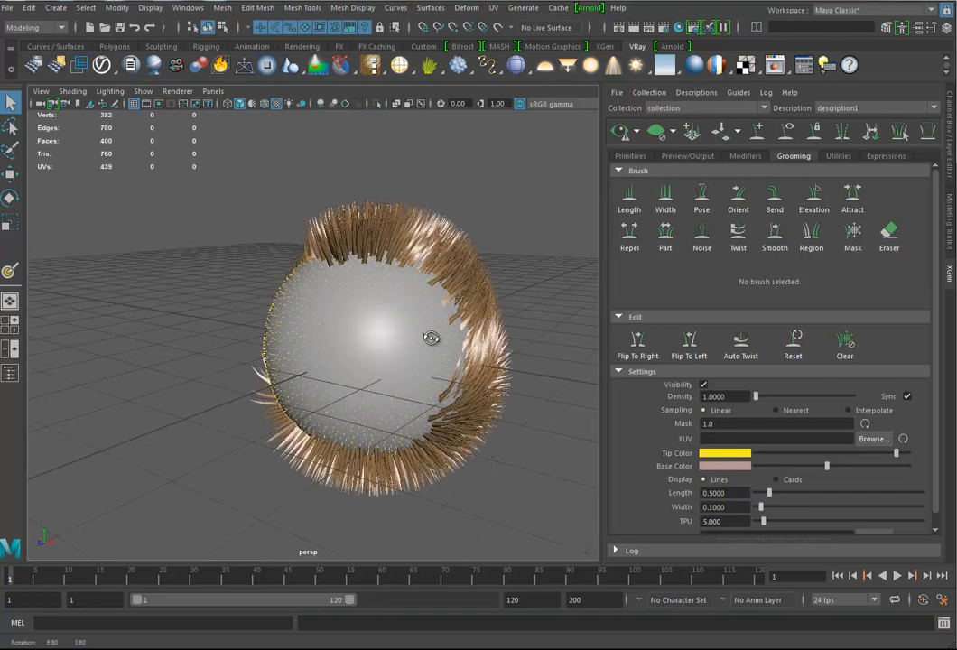
Step: Set the groom of description1 to length 9.7599, density 0.5 and width 2.1565
{"action": "left_click_drag", "start_coordinate": [789, 496], "coordinate": [891, 493]}
{"action": "left_click_drag", "start_coordinate": [341, 359], "coordinate": [388, 316], "text": "alt"}
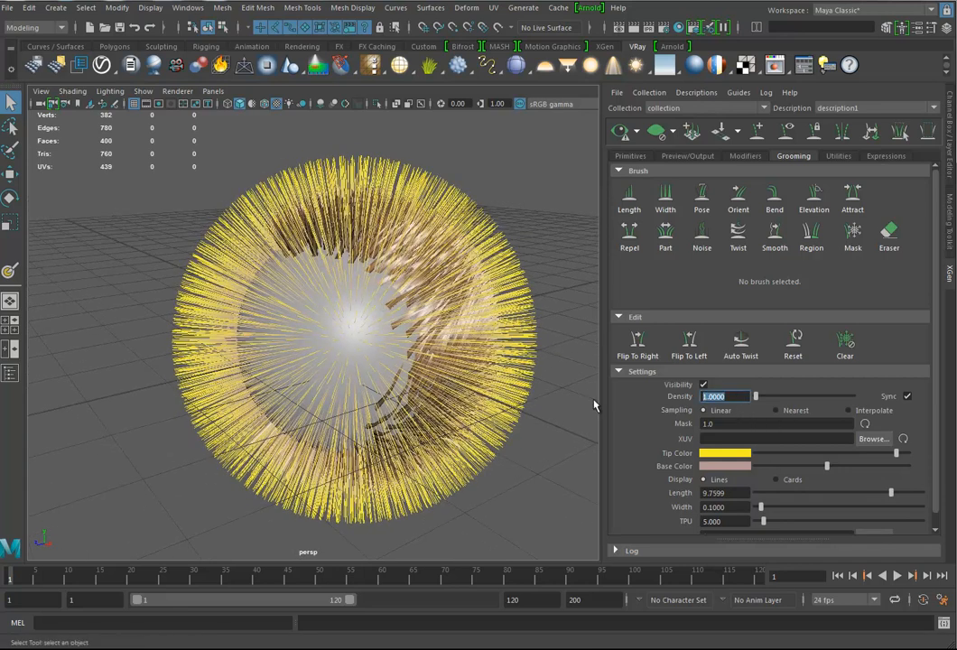
{"action": "key", "text": "Return"}
{"action": "left_click_drag", "start_coordinate": [298, 334], "coordinate": [424, 290], "text": "alt"}
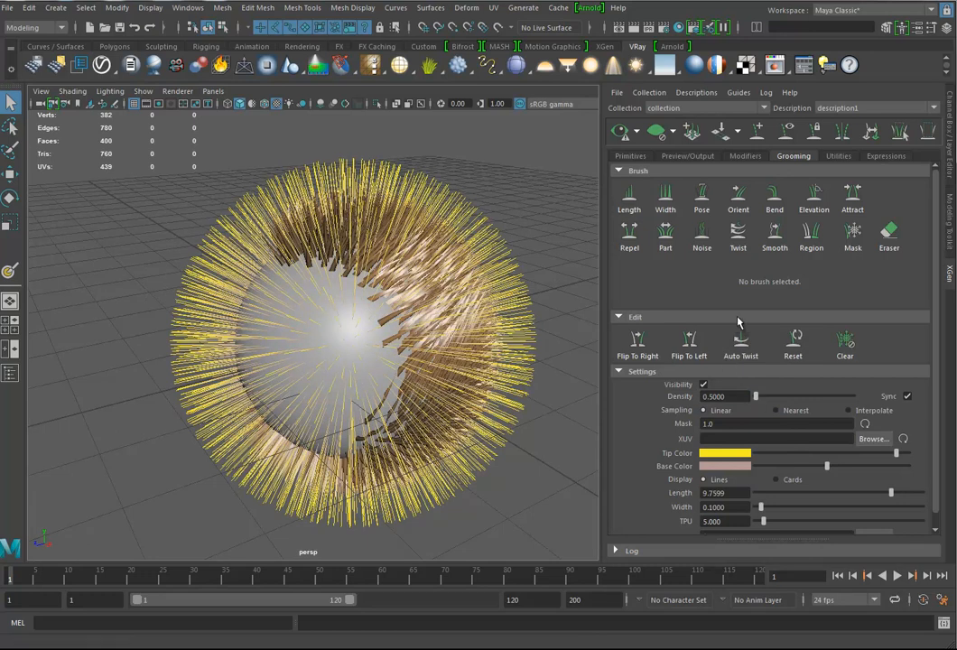
{"action": "scroll", "coordinate": [767, 498], "scroll_direction": "down", "scroll_amount": 1}
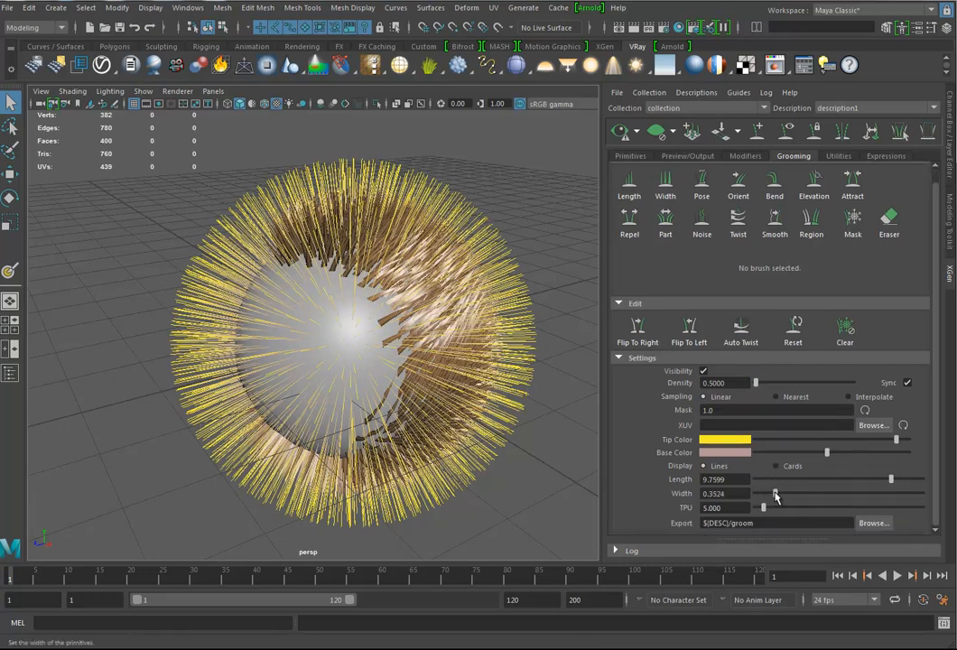
{"action": "left_click_drag", "start_coordinate": [871, 495], "coordinate": [875, 494]}
Step: Turn on automatic preview updates for the current description
{"action": "left_click", "coordinate": [625, 135]}
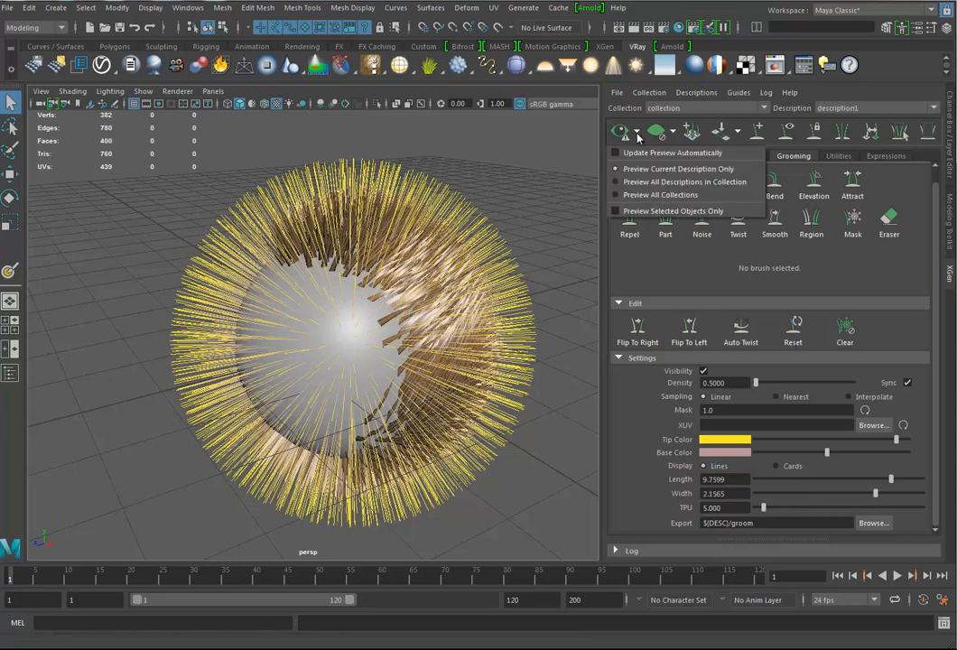
{"action": "left_click", "coordinate": [616, 154]}
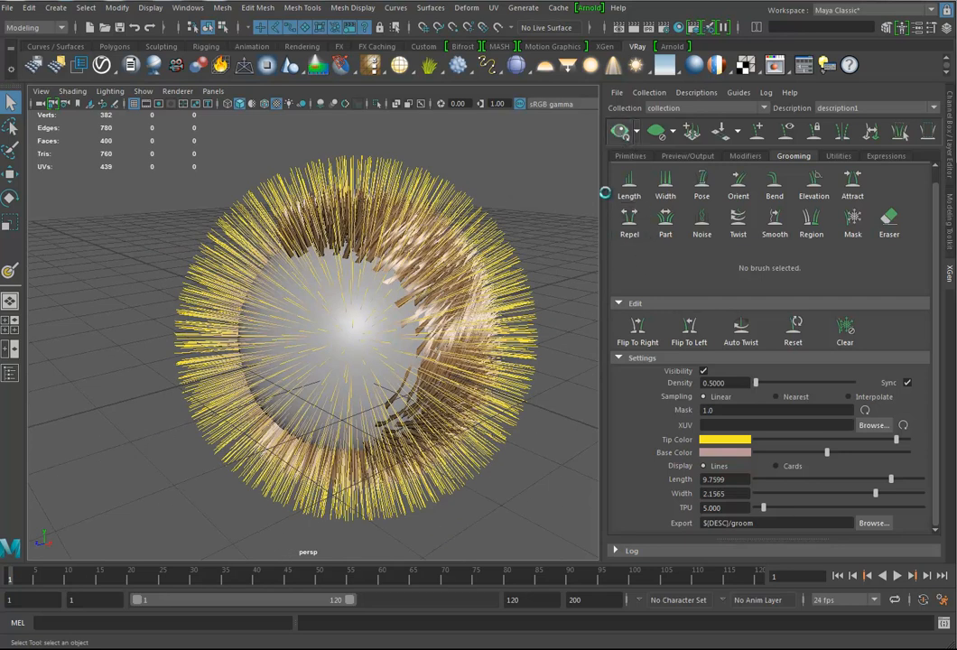
{"action": "mouse_move", "coordinate": [485, 405]}
{"action": "left_mouse_down", "text": "alt"}
{"action": "mouse_move", "coordinate": [444, 396]}
{"action": "mouse_move", "coordinate": [467, 404]}
{"action": "left_mouse_up", "text": "alt"}
{"action": "left_click_drag", "start_coordinate": [441, 285], "coordinate": [458, 346], "text": "alt"}
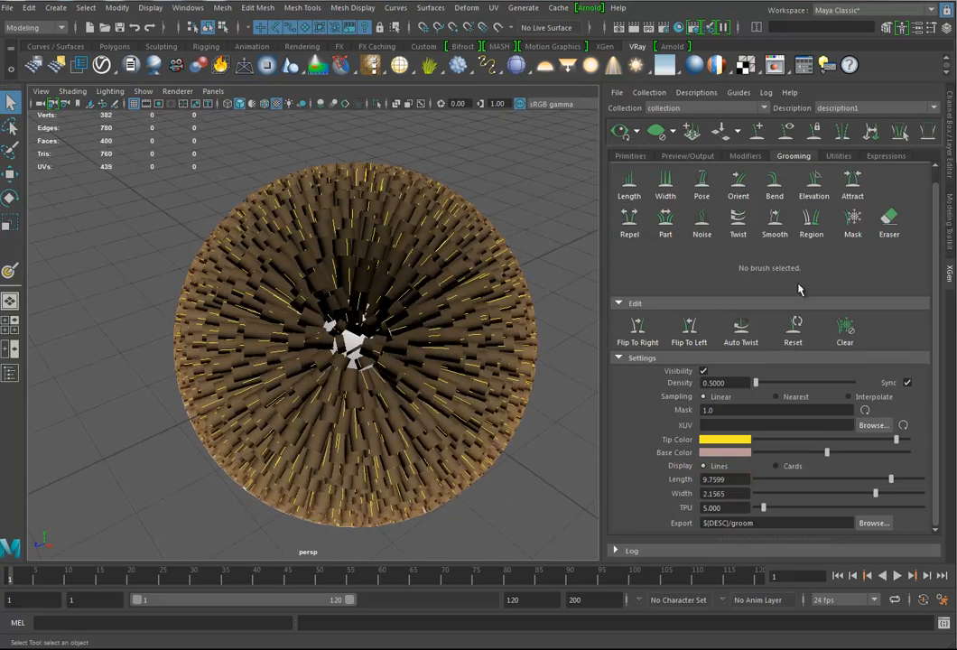
Step: Taper the splines of description1 by lowering the width ramp to zero at the tip and to 0.539 at the root
{"action": "left_click", "coordinate": [631, 157]}
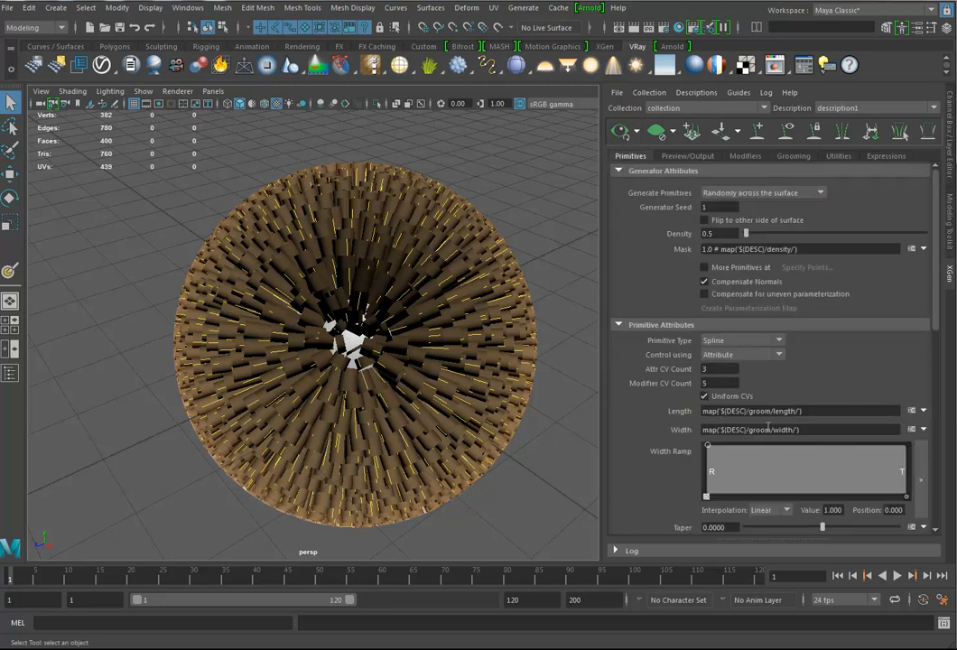
{"action": "left_click_drag", "start_coordinate": [907, 448], "coordinate": [904, 499]}
{"action": "left_click_drag", "start_coordinate": [709, 445], "coordinate": [703, 469]}
{"action": "mouse_move", "coordinate": [485, 464]}
{"action": "left_mouse_down", "text": "alt"}
{"action": "mouse_move", "coordinate": [490, 435]}
{"action": "mouse_move", "coordinate": [479, 449]}
{"action": "left_mouse_up", "text": "alt"}
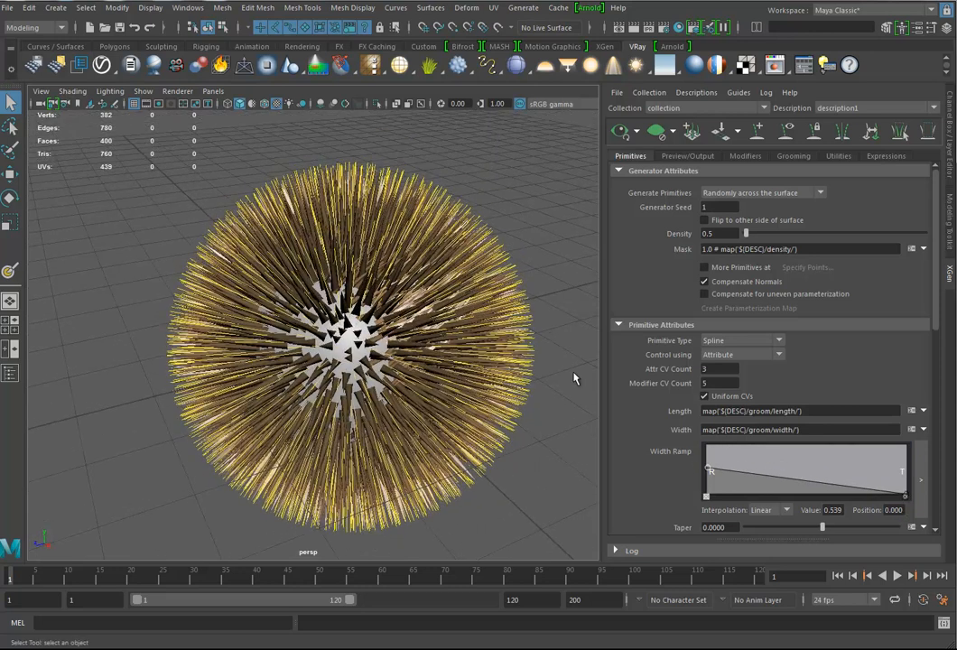
{"action": "left_click_drag", "start_coordinate": [458, 394], "coordinate": [508, 381], "text": "alt"}
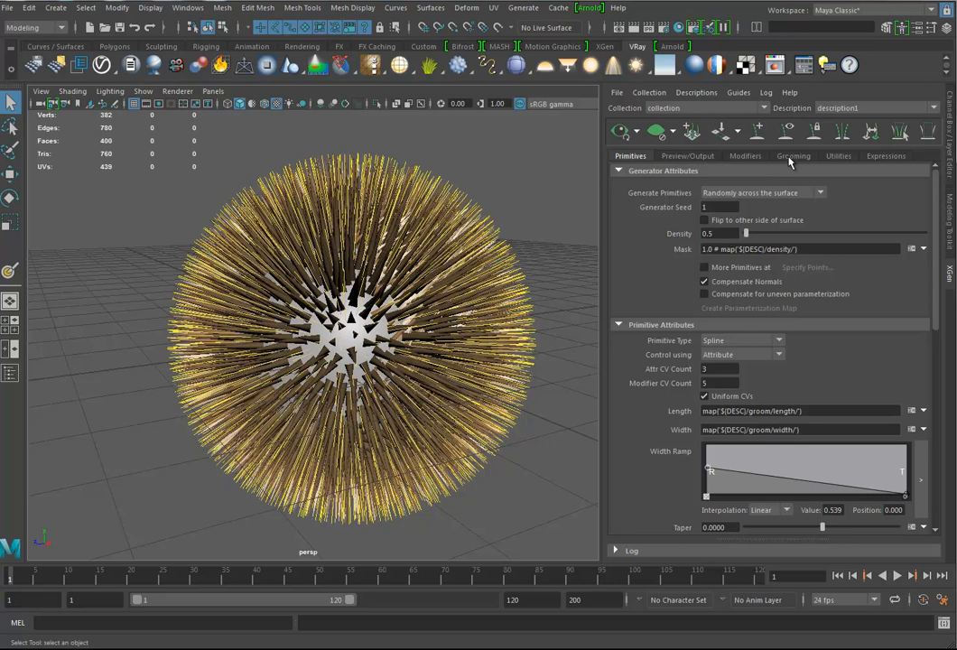
Step: Check the grooming settings of the original description, and hide the groom splines of description1
{"action": "left_click", "coordinate": [852, 109]}
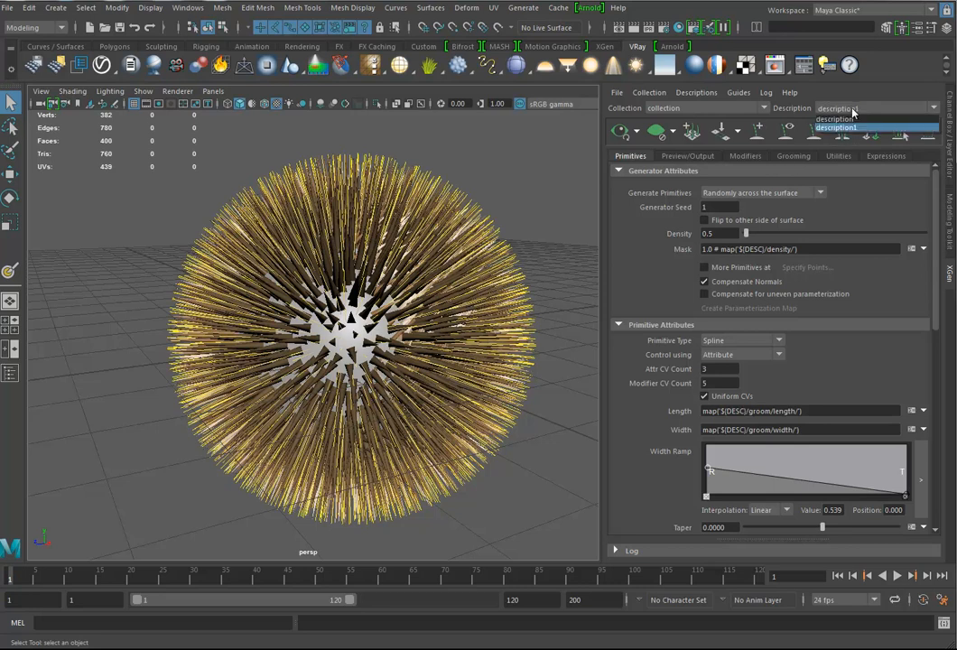
{"action": "left_click", "coordinate": [836, 118]}
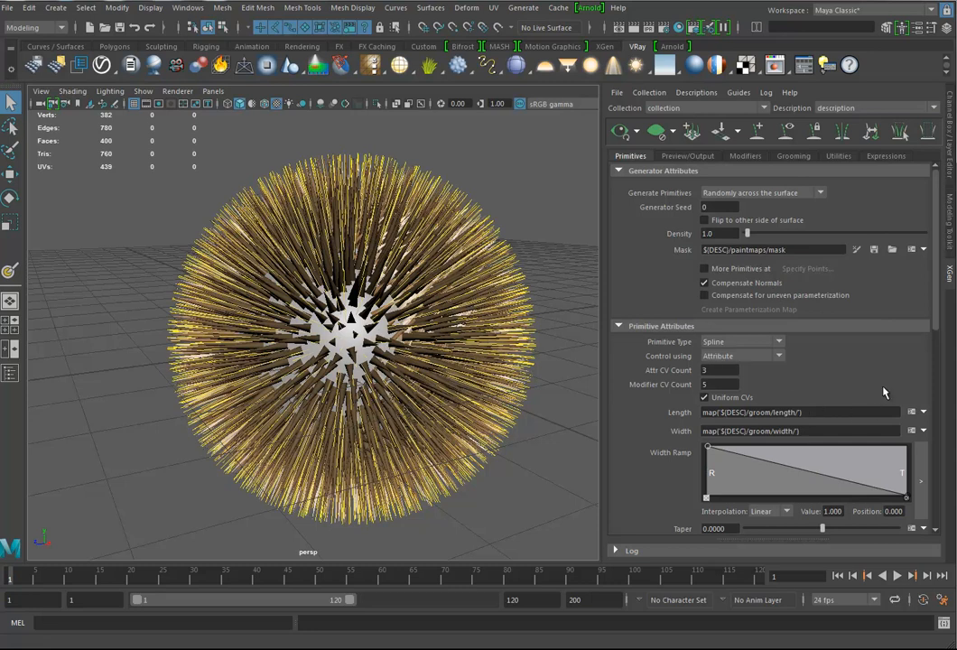
{"action": "left_click", "coordinate": [793, 157]}
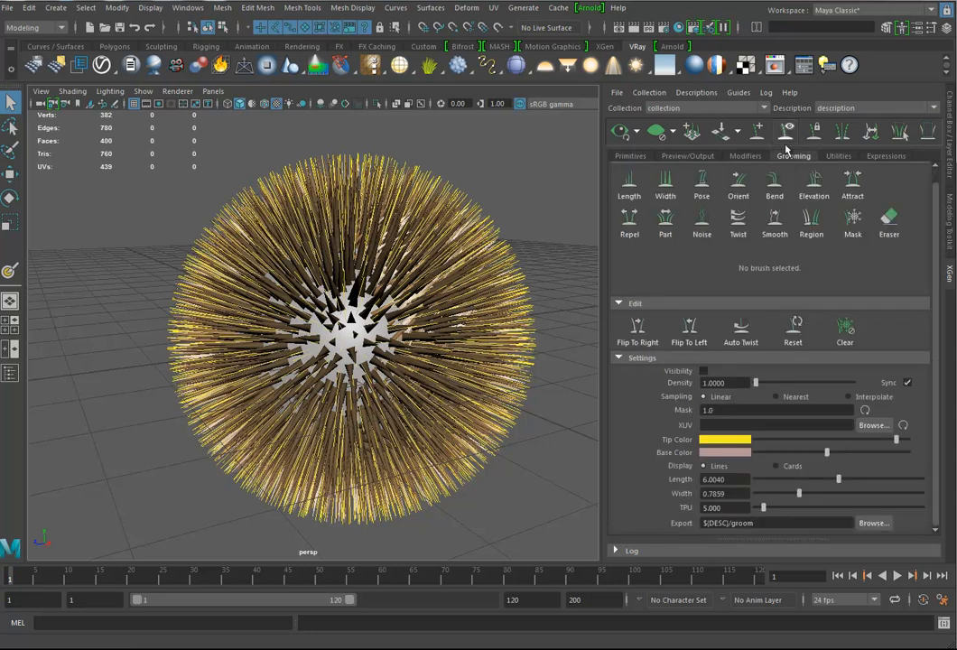
{"action": "left_click", "coordinate": [852, 108]}
{"action": "left_click", "coordinate": [836, 128]}
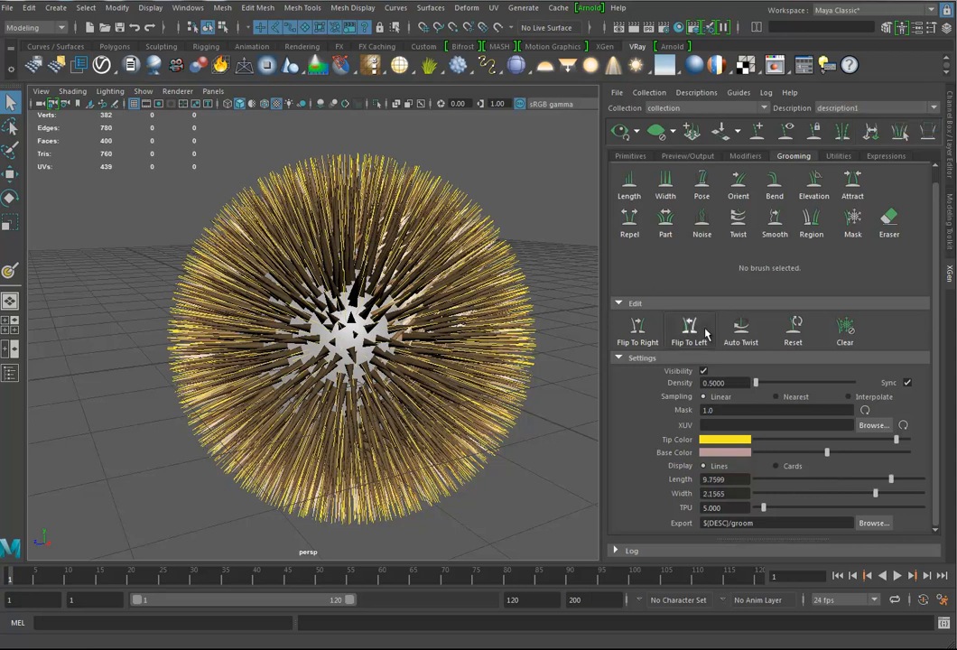
{"action": "left_click_drag", "start_coordinate": [368, 262], "coordinate": [470, 336], "text": "alt"}
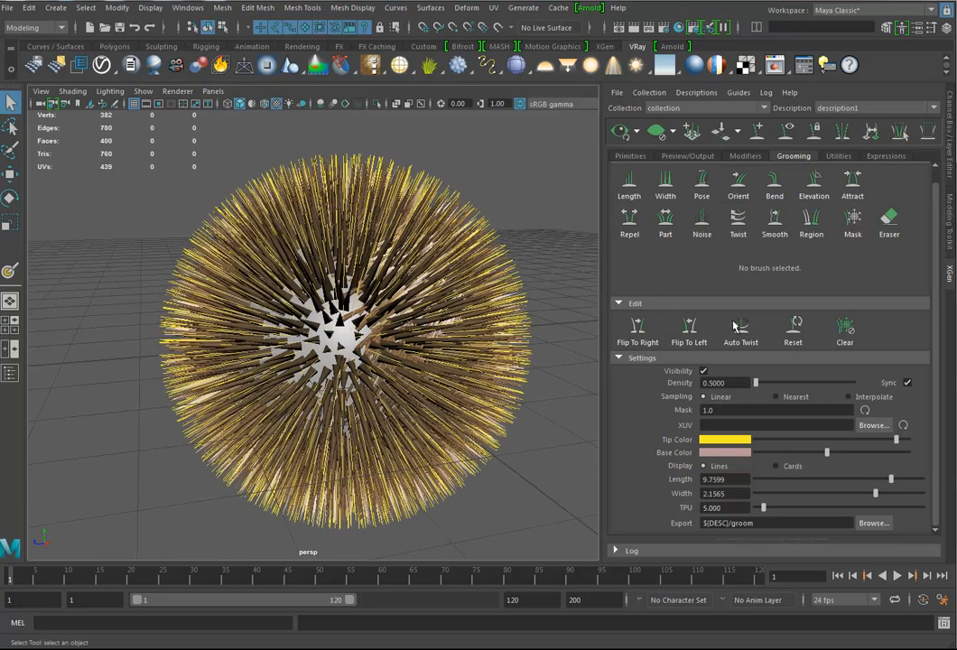
{"action": "left_click", "coordinate": [703, 371]}
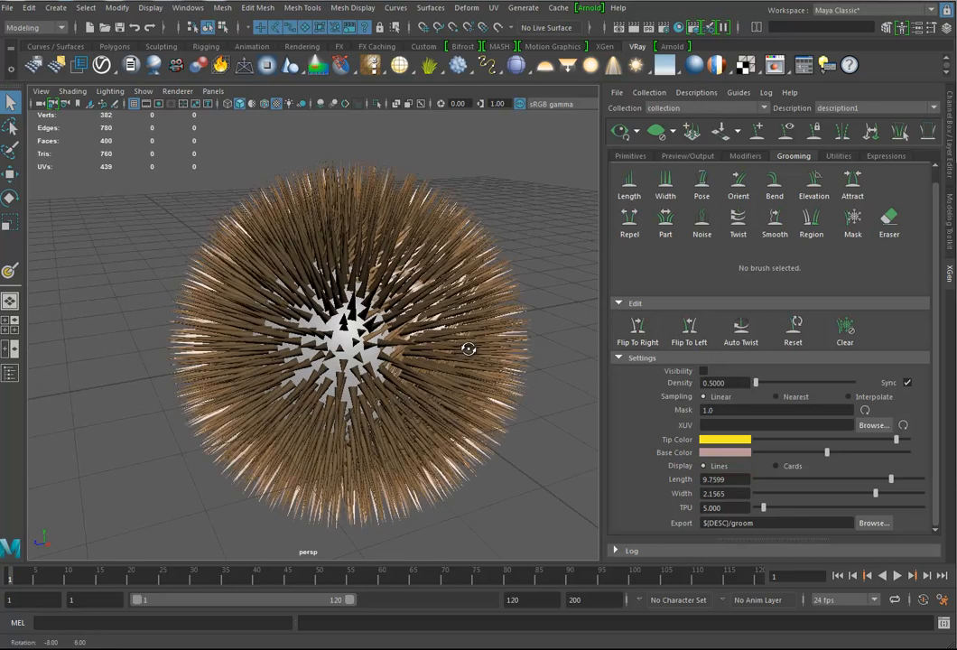
Step: Create a map named mask for the mask attribute of description1, with resolution 15.0 and a black start color
{"action": "left_click", "coordinate": [631, 157]}
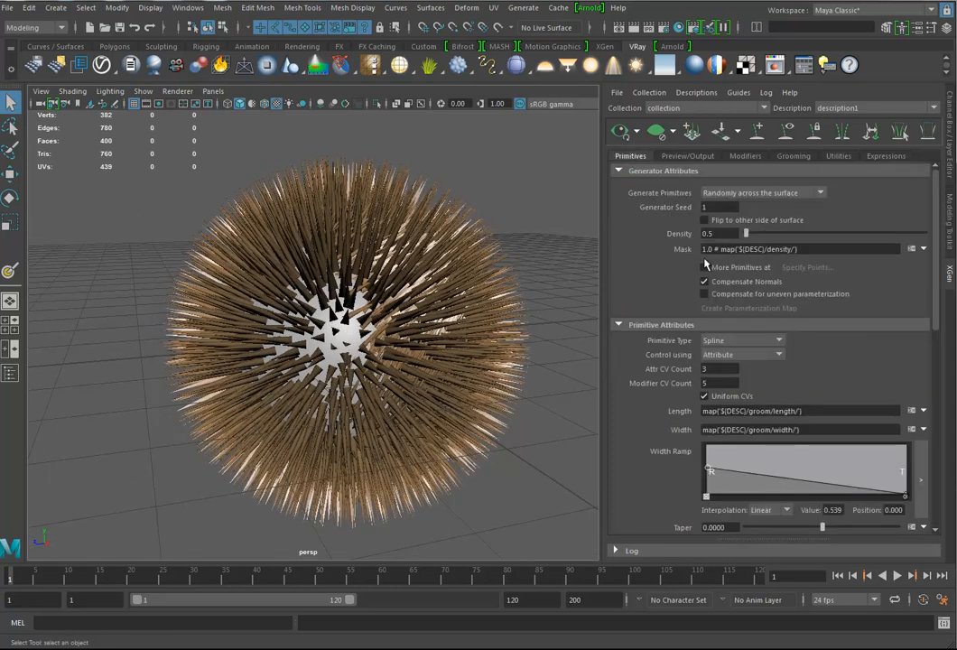
{"action": "left_click", "coordinate": [922, 251]}
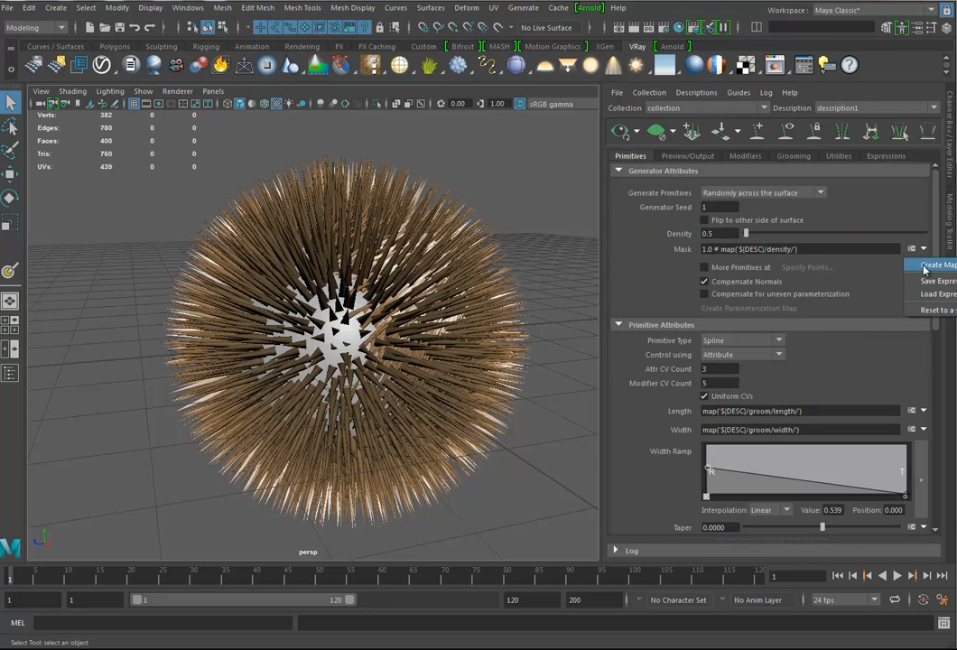
{"action": "left_click", "coordinate": [925, 267]}
{"action": "left_click", "coordinate": [586, 332]}
{"action": "left_click", "coordinate": [560, 358]}
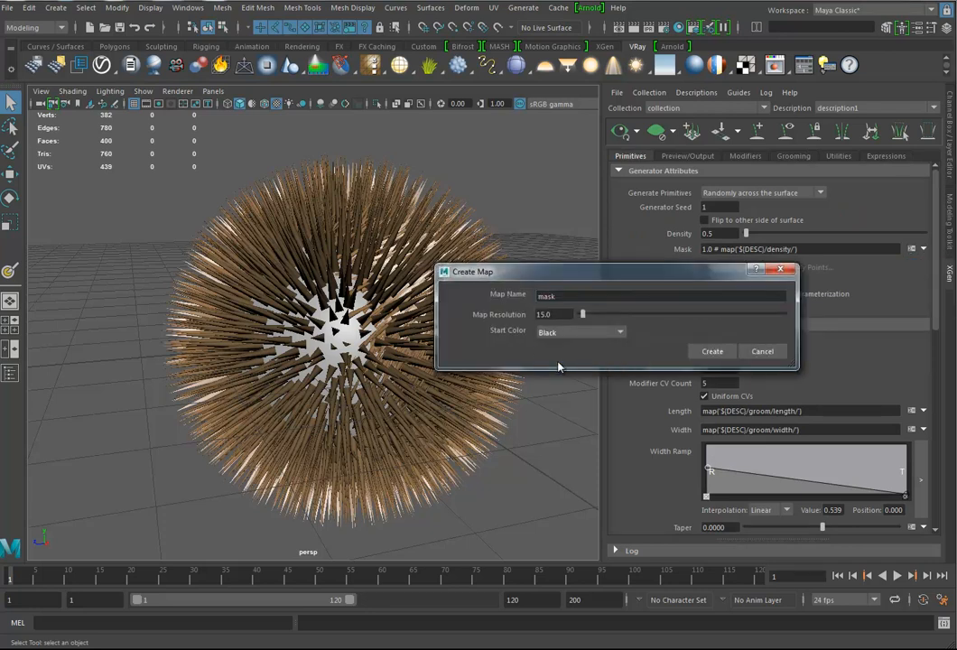
{"action": "left_click", "coordinate": [713, 351]}
Step: Set up the 3D Paint Tool for the description1 mask with the Artisan Paint operation, radius 9.7157 and white color
{"action": "left_click_drag", "start_coordinate": [489, 450], "coordinate": [536, 435], "text": "alt"}
{"action": "left_click", "coordinate": [854, 251]}
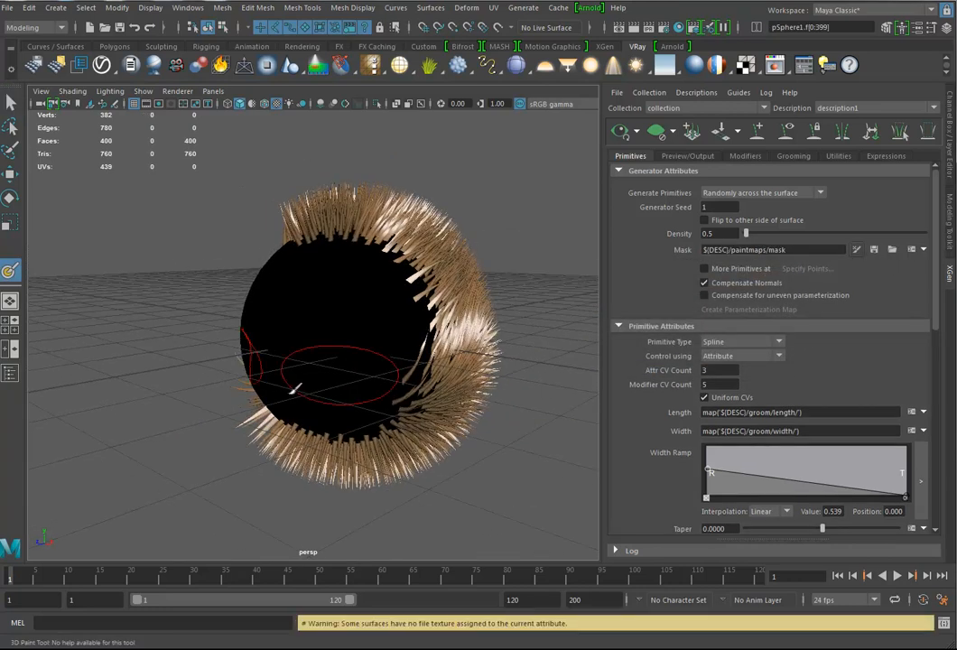
{"action": "double_click", "coordinate": [9, 270]}
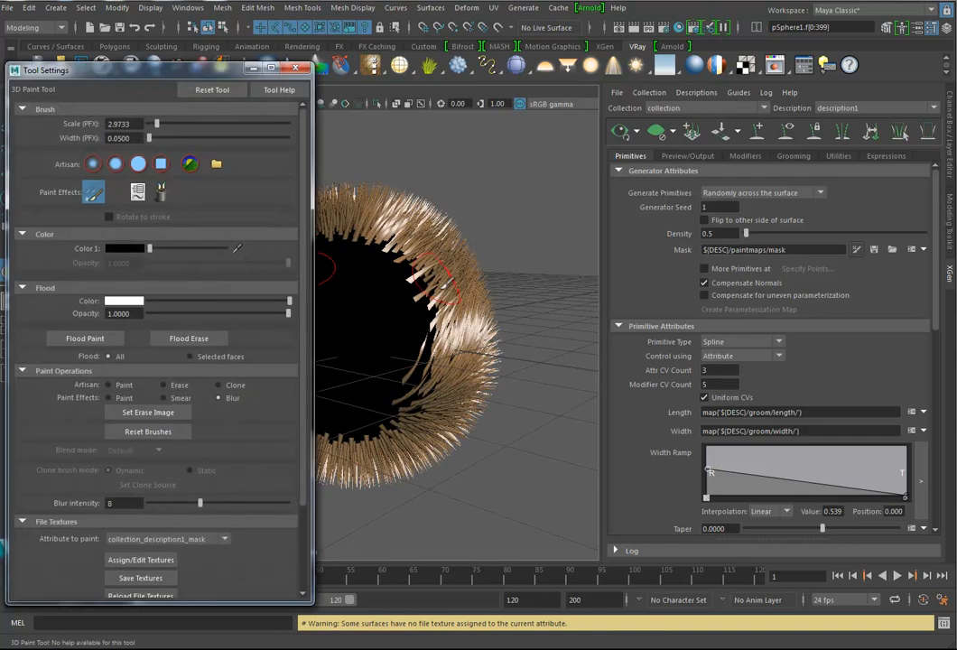
{"action": "left_click_drag", "start_coordinate": [341, 336], "coordinate": [455, 336], "text": "alt"}
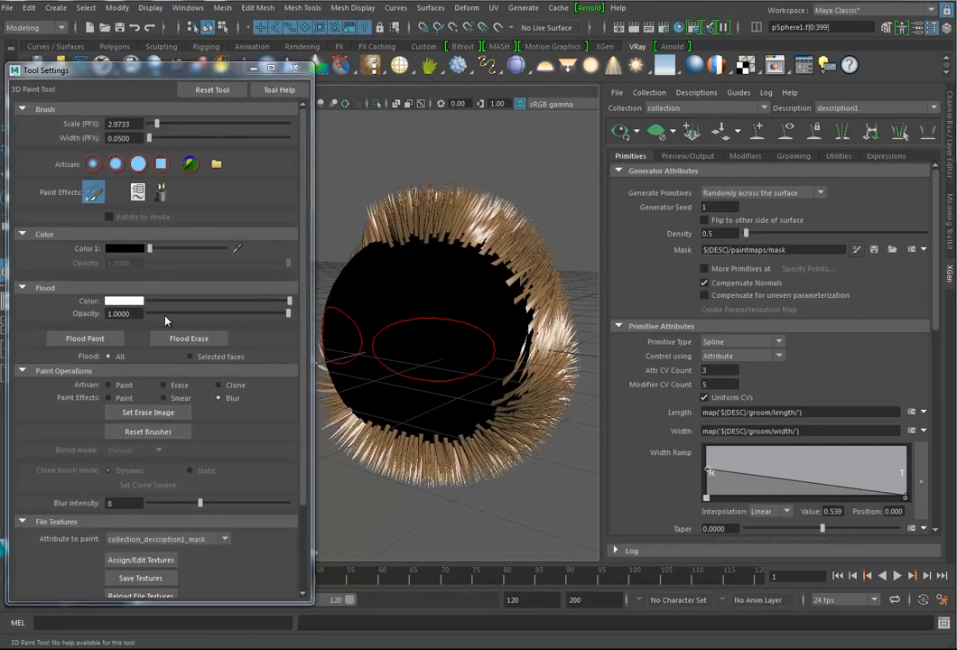
{"action": "left_click_drag", "start_coordinate": [160, 252], "coordinate": [226, 249]}
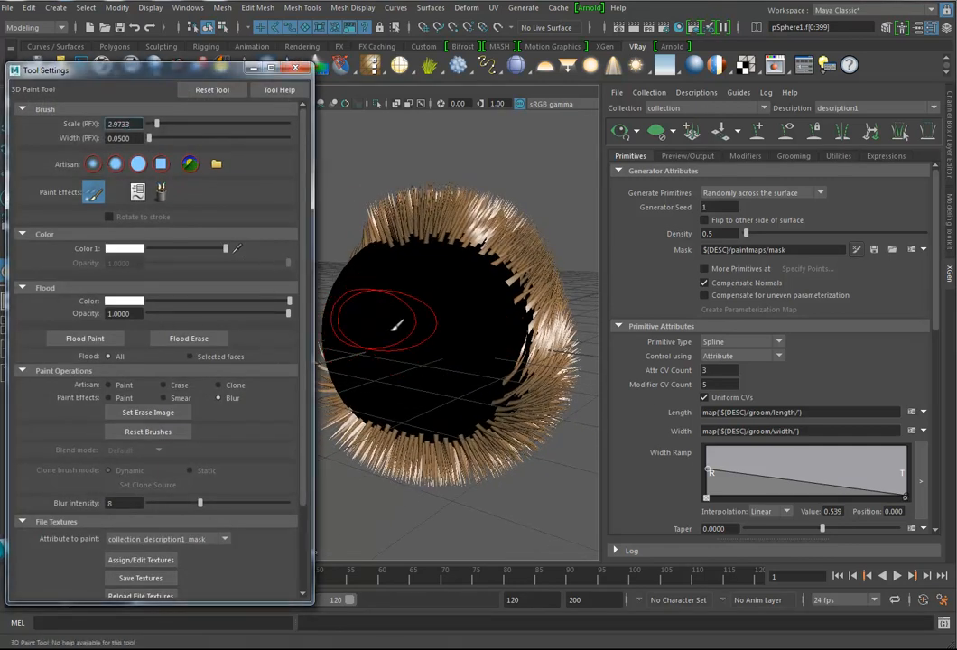
{"action": "left_click", "coordinate": [109, 384]}
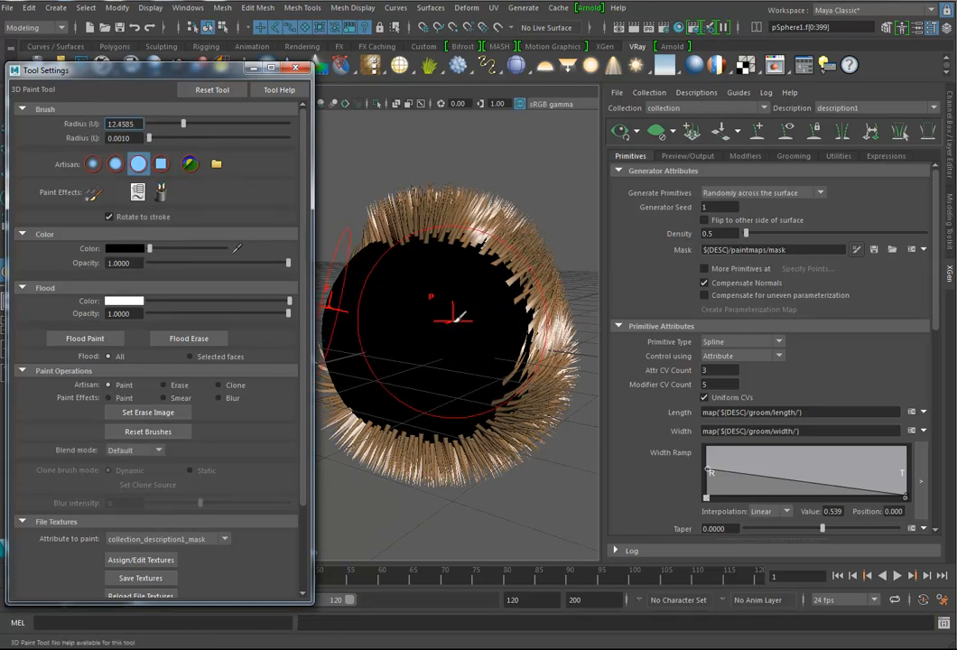
{"action": "left_click_drag", "start_coordinate": [417, 334], "coordinate": [399, 336]}
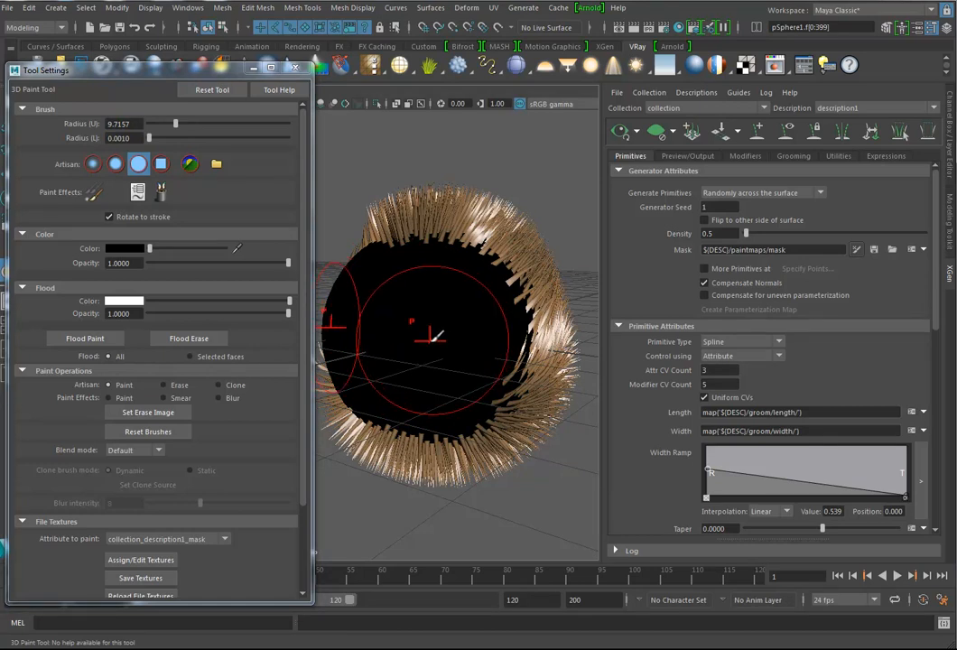
{"action": "left_click_drag", "start_coordinate": [148, 248], "coordinate": [259, 259]}
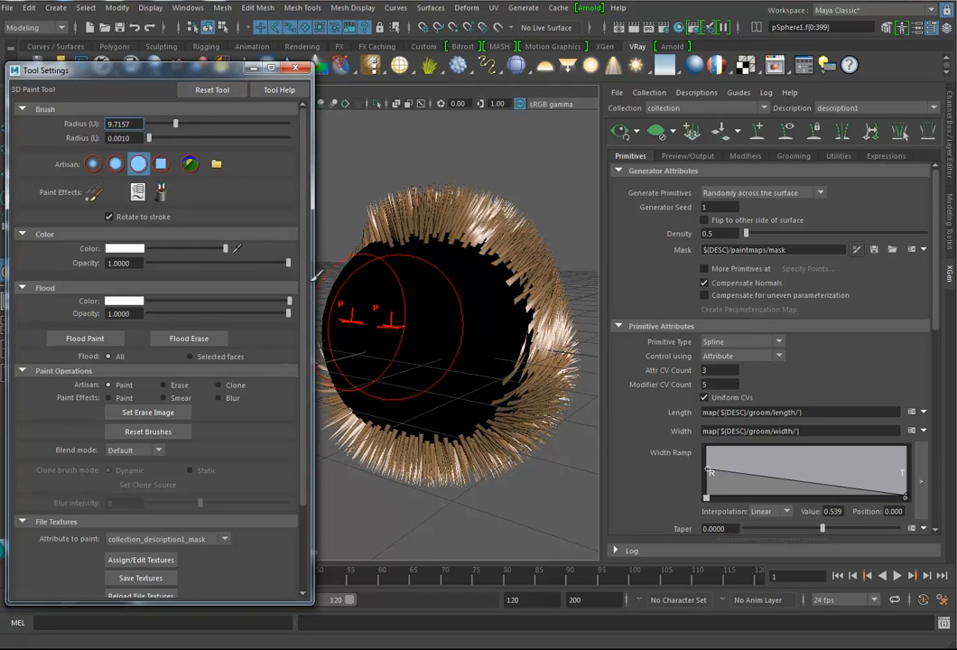
Step: Paint the bare front area of the sphere white on the mask and save it, then close the brush settings
{"action": "mouse_move", "coordinate": [413, 342]}
{"action": "left_mouse_down"}
{"action": "mouse_move", "coordinate": [442, 335]}
{"action": "mouse_move", "coordinate": [417, 346]}
{"action": "left_mouse_up"}
{"action": "mouse_move", "coordinate": [430, 296]}
{"action": "left_mouse_down"}
{"action": "mouse_move", "coordinate": [444, 267]}
{"action": "mouse_move", "coordinate": [427, 325]}
{"action": "mouse_move", "coordinate": [379, 336]}
{"action": "left_mouse_up"}
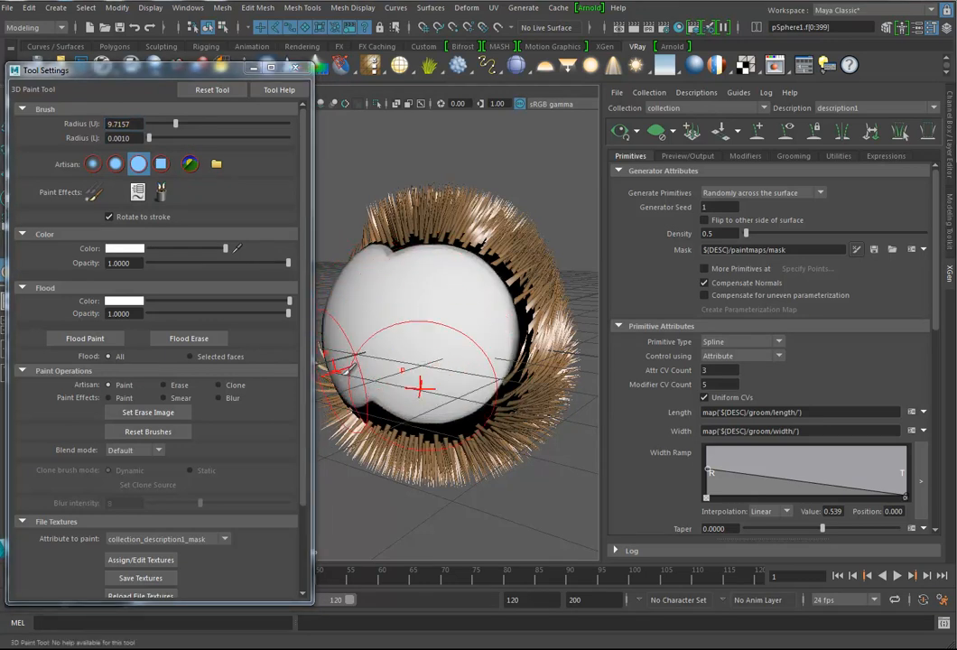
{"action": "left_click_drag", "start_coordinate": [534, 288], "coordinate": [480, 294], "text": "alt"}
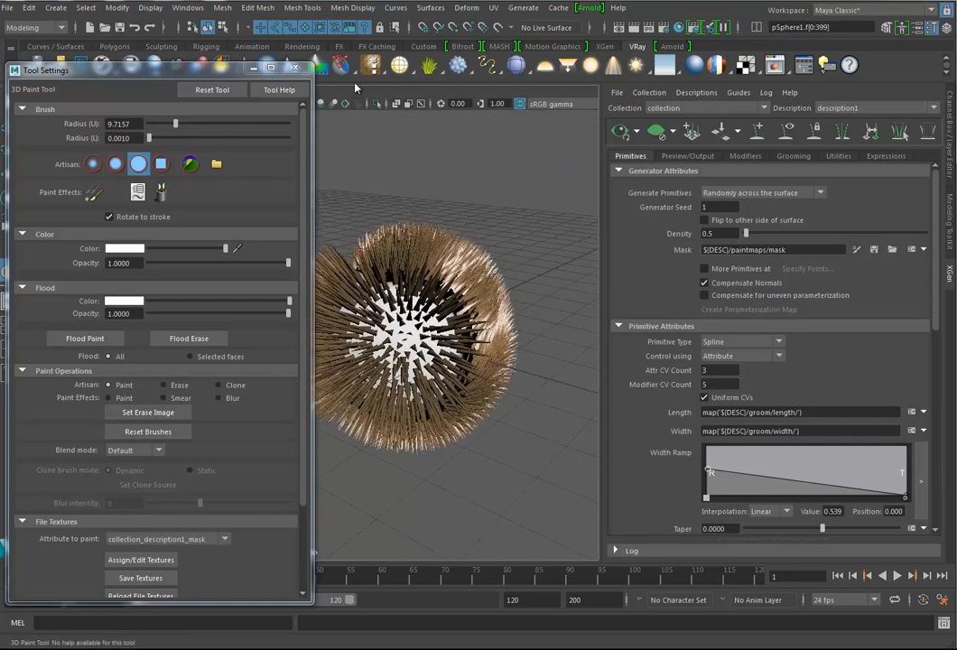
{"action": "left_click", "coordinate": [295, 69]}
{"action": "left_click_drag", "start_coordinate": [423, 349], "coordinate": [400, 335], "text": "alt"}
{"action": "scroll", "coordinate": [400, 336], "scroll_direction": "up", "scroll_amount": 1}
{"action": "scroll", "coordinate": [400, 336], "scroll_direction": "up", "scroll_amount": 3}
{"action": "left_click_drag", "start_coordinate": [492, 346], "coordinate": [470, 343], "text": "alt"}
{"action": "scroll", "coordinate": [367, 331], "scroll_direction": "down", "scroll_amount": 3}
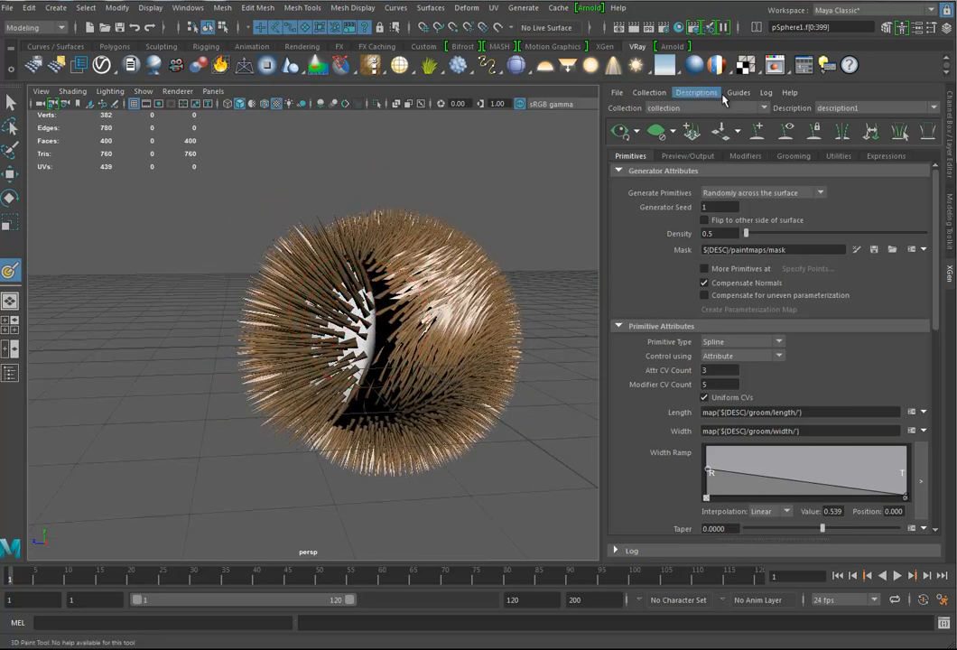
Step: Show the groom splines of description1 and comb those on the front of the sphere with the Pose brush
{"action": "left_click", "coordinate": [792, 155]}
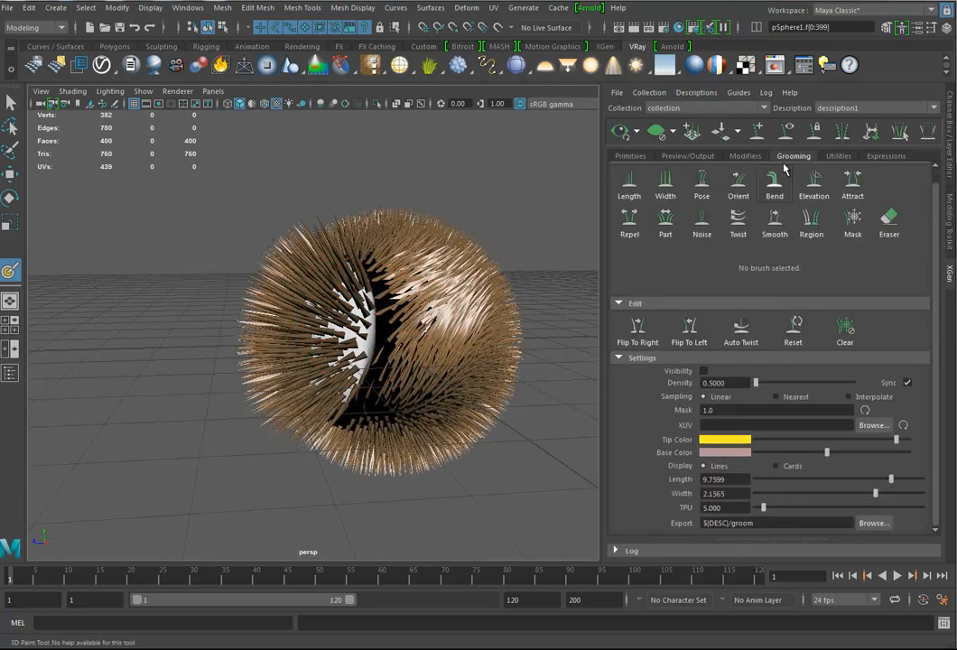
{"action": "left_click", "coordinate": [703, 371]}
{"action": "left_click", "coordinate": [701, 185]}
{"action": "mouse_move", "coordinate": [324, 397]}
{"action": "left_mouse_down"}
{"action": "mouse_move", "coordinate": [294, 355]}
{"action": "mouse_move", "coordinate": [302, 314]}
{"action": "mouse_move", "coordinate": [347, 315]}
{"action": "left_mouse_up"}
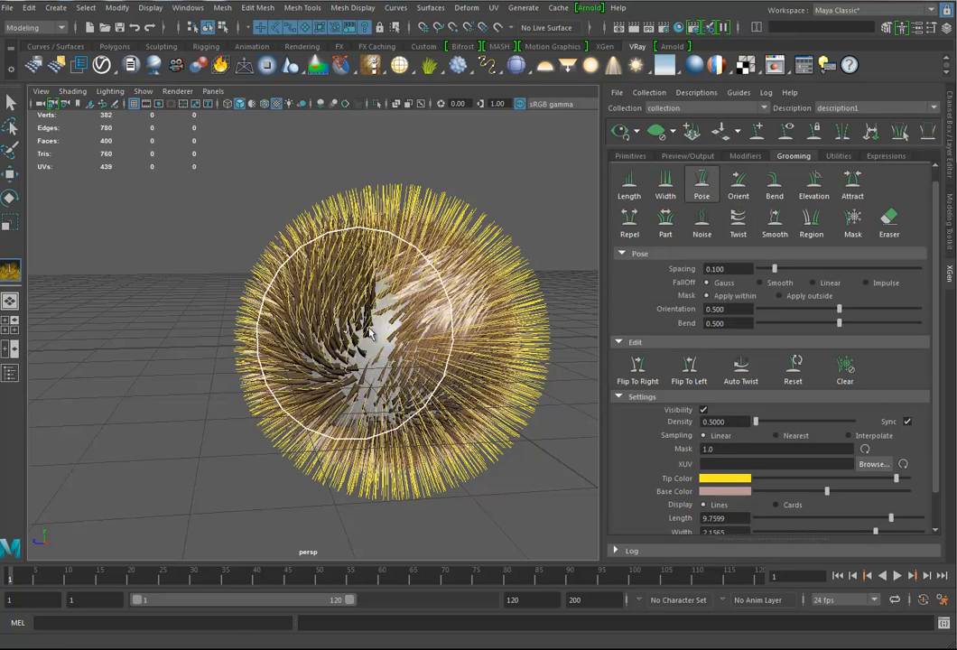
Step: Apply the Noise brush at its default settings to the groomed splines around the front of the sphere
{"action": "left_click", "coordinate": [701, 225]}
{"action": "left_click_drag", "start_coordinate": [378, 356], "coordinate": [411, 285], "text": "alt"}
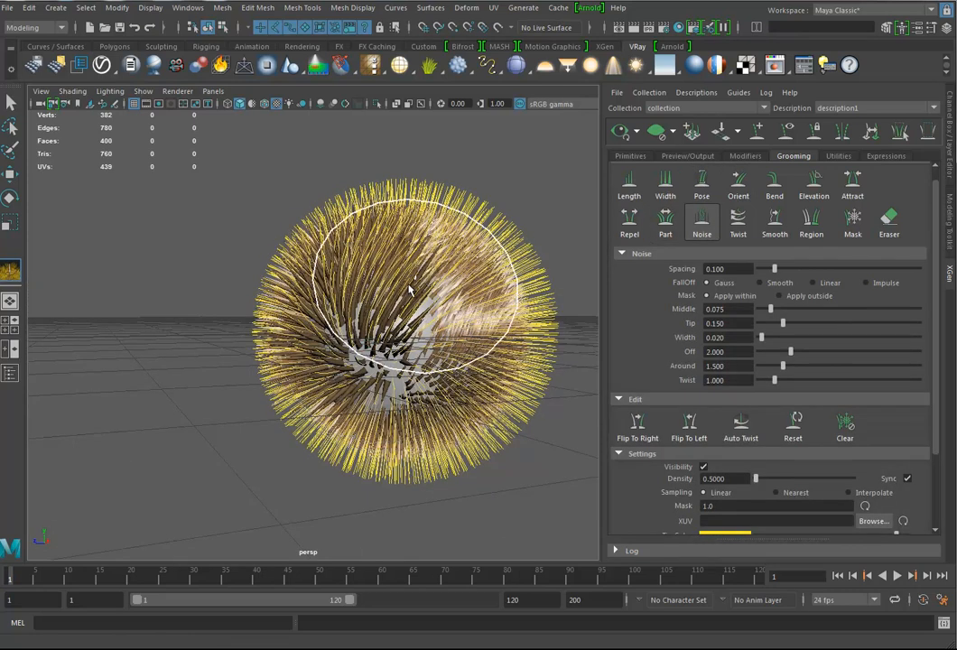
{"action": "mouse_move", "coordinate": [352, 253]}
{"action": "left_mouse_down"}
{"action": "mouse_move", "coordinate": [375, 318]}
{"action": "mouse_move", "coordinate": [352, 299]}
{"action": "left_mouse_up"}
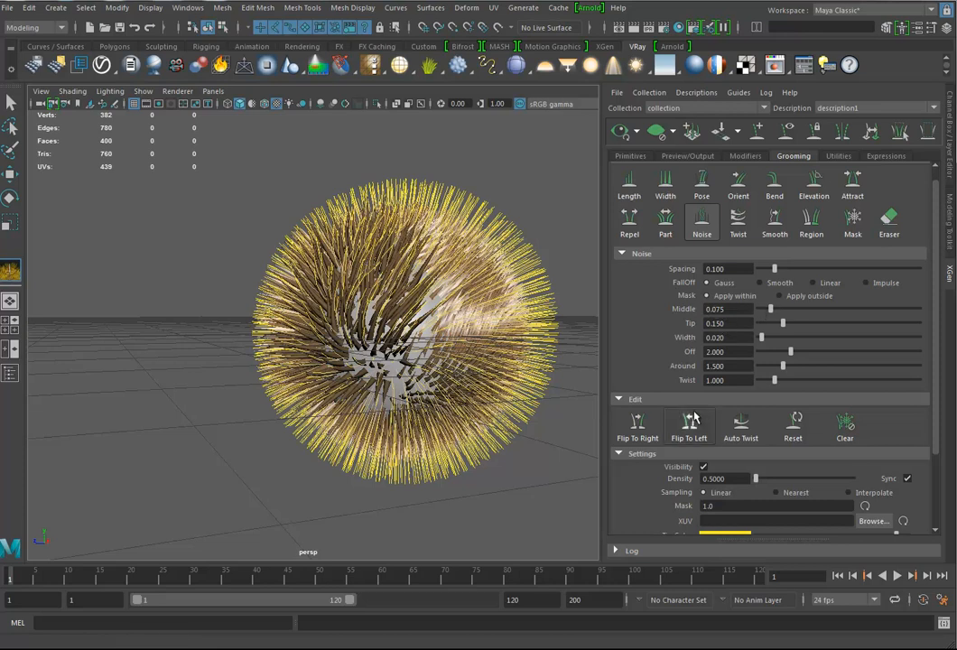
{"action": "mouse_move", "coordinate": [448, 358]}
{"action": "left_mouse_down", "text": "alt"}
{"action": "mouse_move", "coordinate": [363, 367]}
{"action": "mouse_move", "coordinate": [416, 396]}
{"action": "mouse_move", "coordinate": [389, 379]}
{"action": "mouse_move", "coordinate": [376, 327]}
{"action": "left_mouse_up", "text": "alt"}
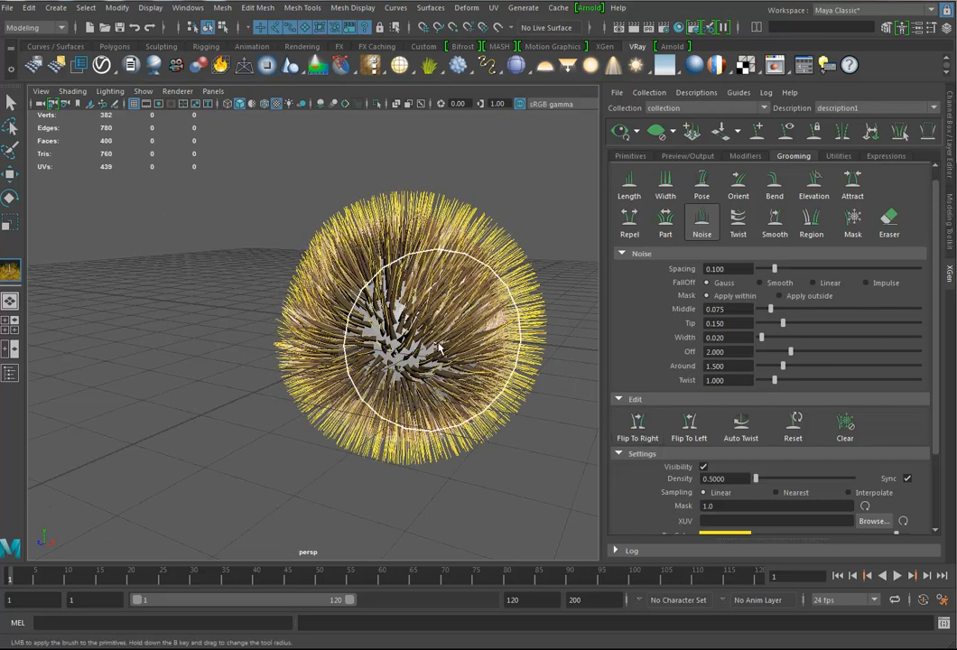
{"action": "left_click_drag", "start_coordinate": [398, 401], "coordinate": [941, 107], "text": "alt"}
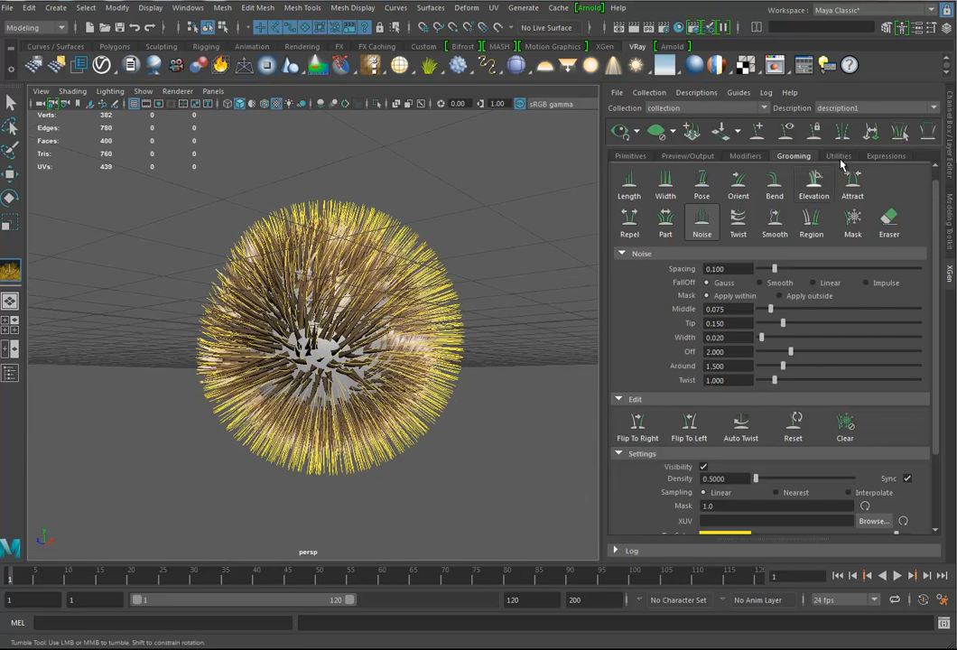
Step: Add a Clumping modifier to description1
{"action": "left_click", "coordinate": [745, 156]}
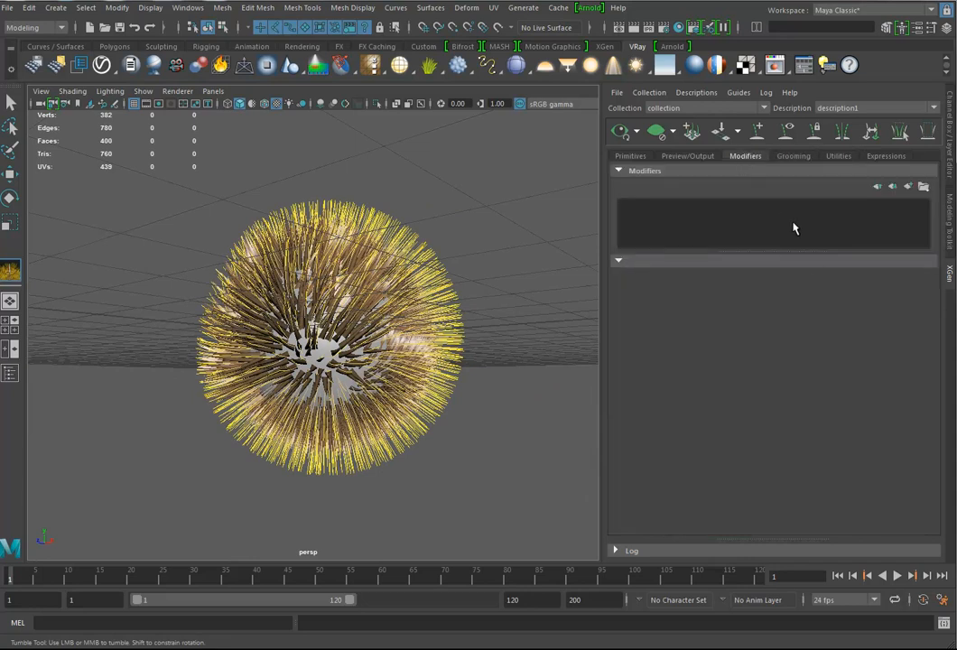
{"action": "left_click", "coordinate": [909, 186]}
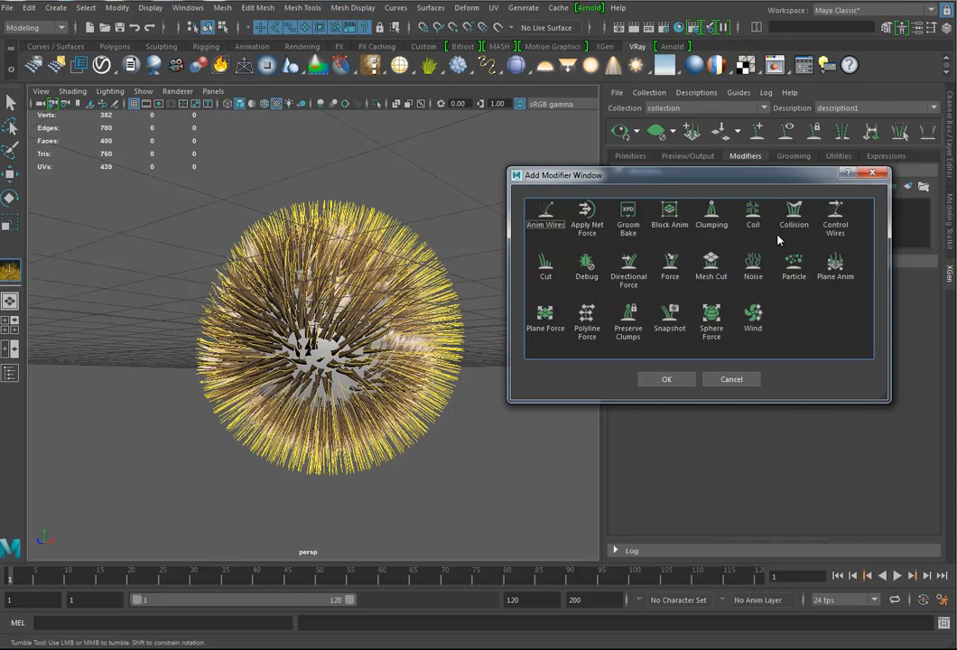
{"action": "left_click", "coordinate": [712, 218]}
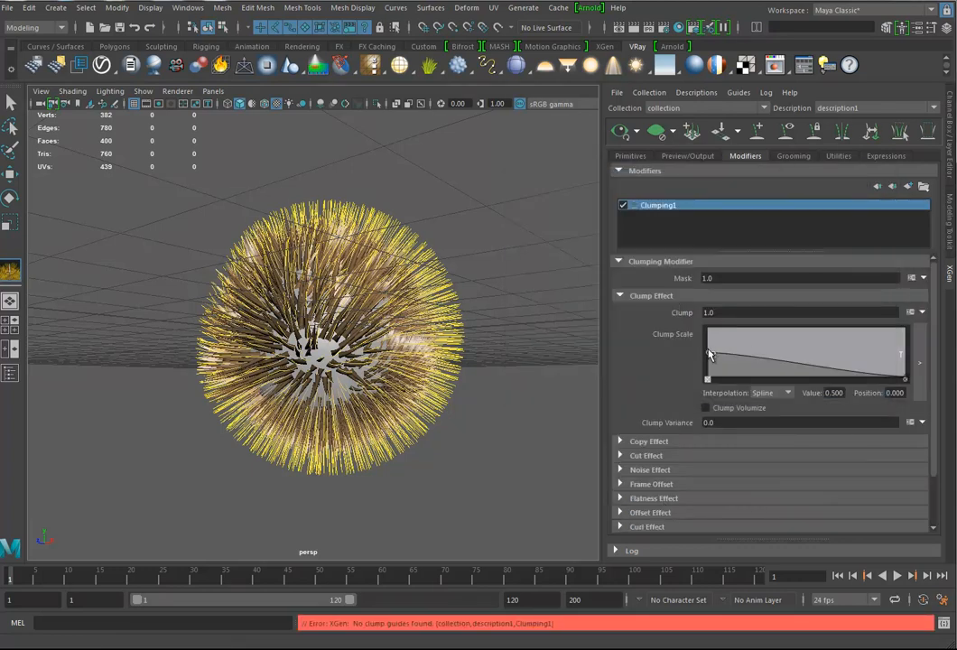
Step: Render the fur sphere from a closer view in the V-Ray frame buffer and close the render
{"action": "left_click_drag", "start_coordinate": [461, 356], "coordinate": [494, 523], "text": "alt"}
{"action": "key", "text": "w"}
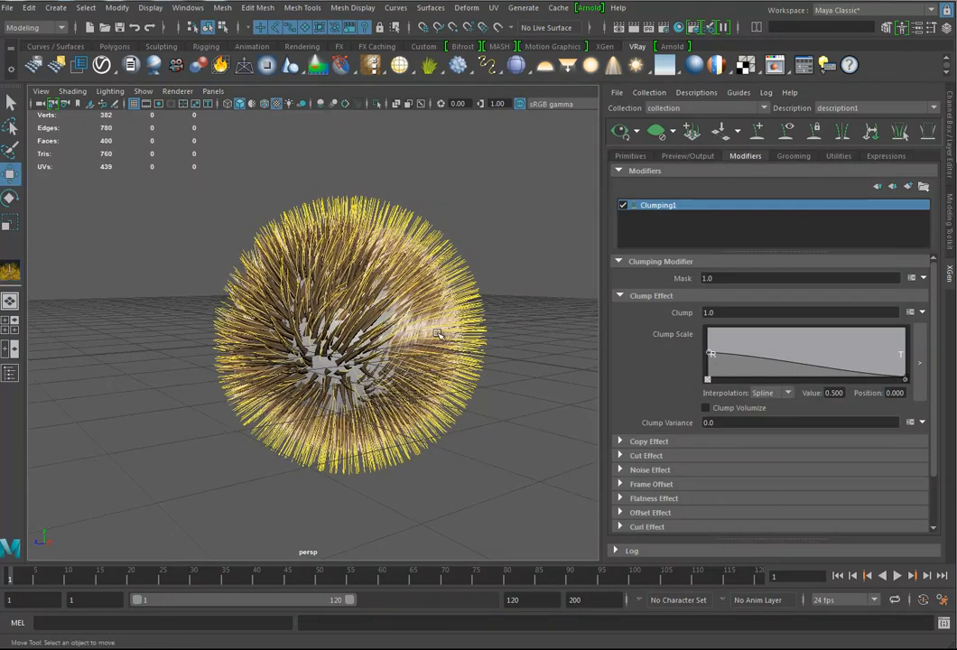
{"action": "scroll", "coordinate": [386, 321], "scroll_direction": "up", "scroll_amount": 3}
{"action": "left_click", "coordinate": [634, 28]}
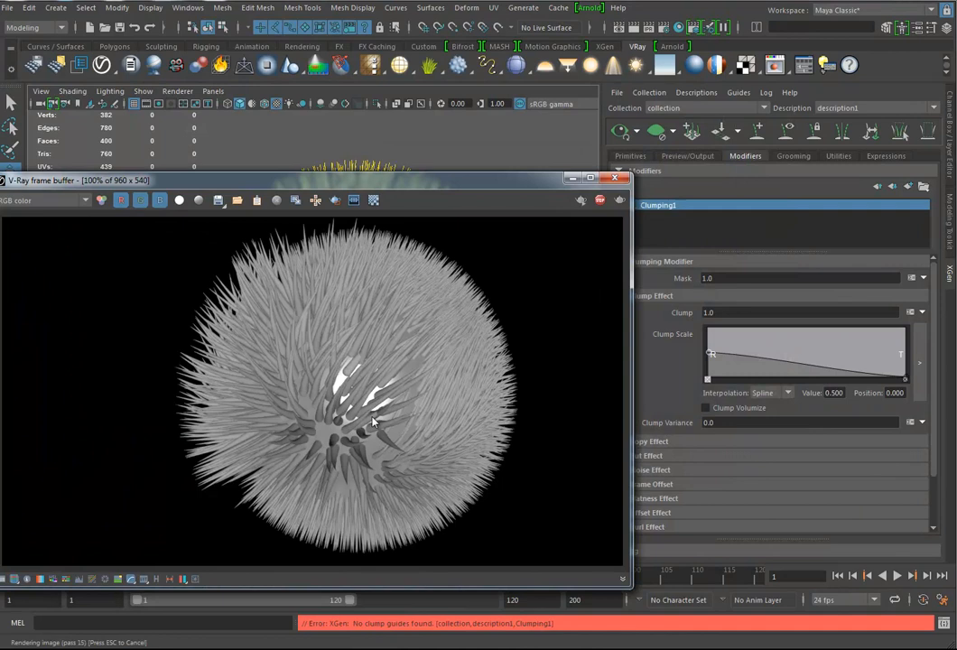
{"action": "left_click", "coordinate": [617, 178]}
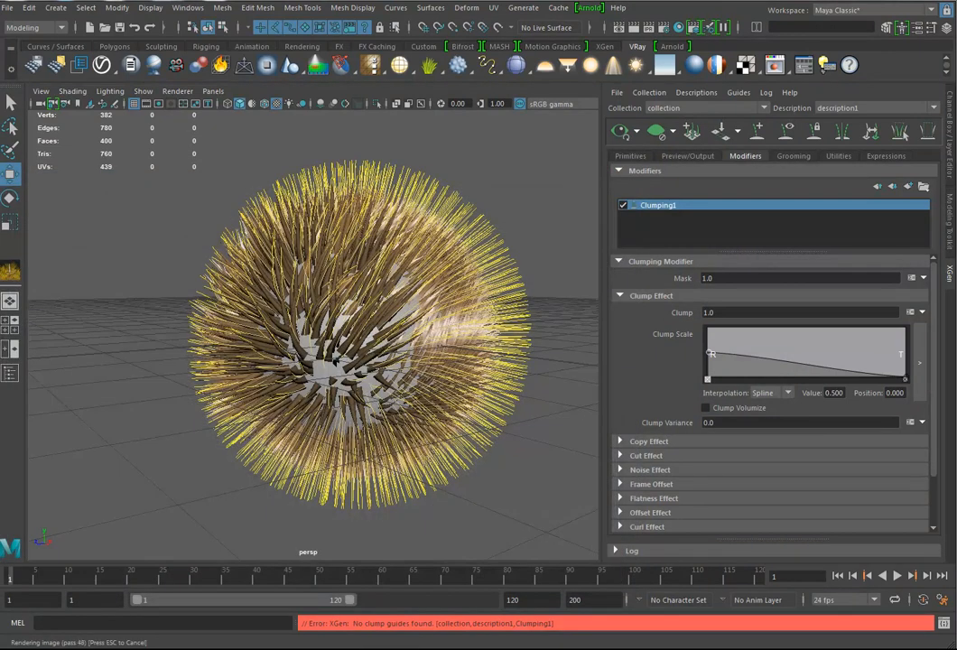
Step: Bring the Hypergraph hierarchy into view with the XGen collection's descriptions framed, and open the Hypershade
{"action": "left_click_drag", "start_coordinate": [956, 183], "coordinate": [642, 170]}
{"action": "middle_click_drag", "start_coordinate": [826, 296], "coordinate": [670, 273], "text": "alt"}
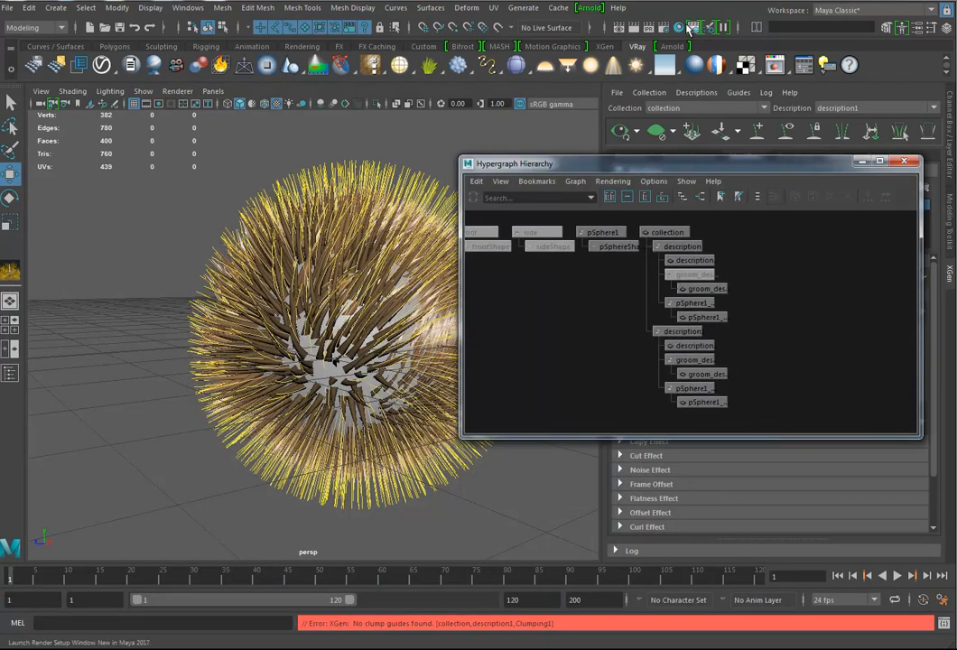
{"action": "left_click", "coordinate": [685, 29]}
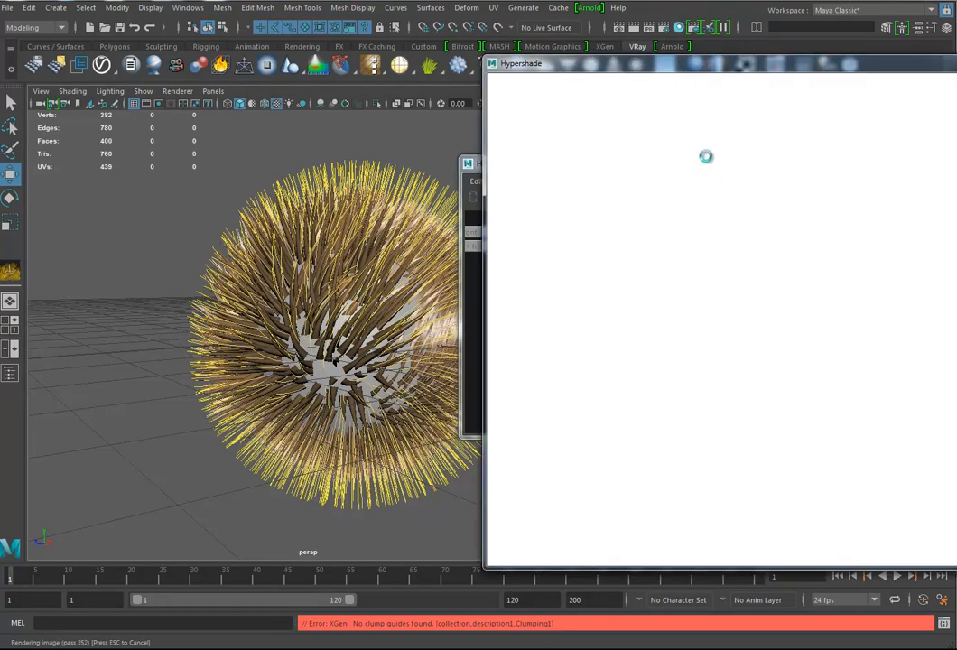
{"action": "left_click_drag", "start_coordinate": [628, 59], "coordinate": [357, 62]}
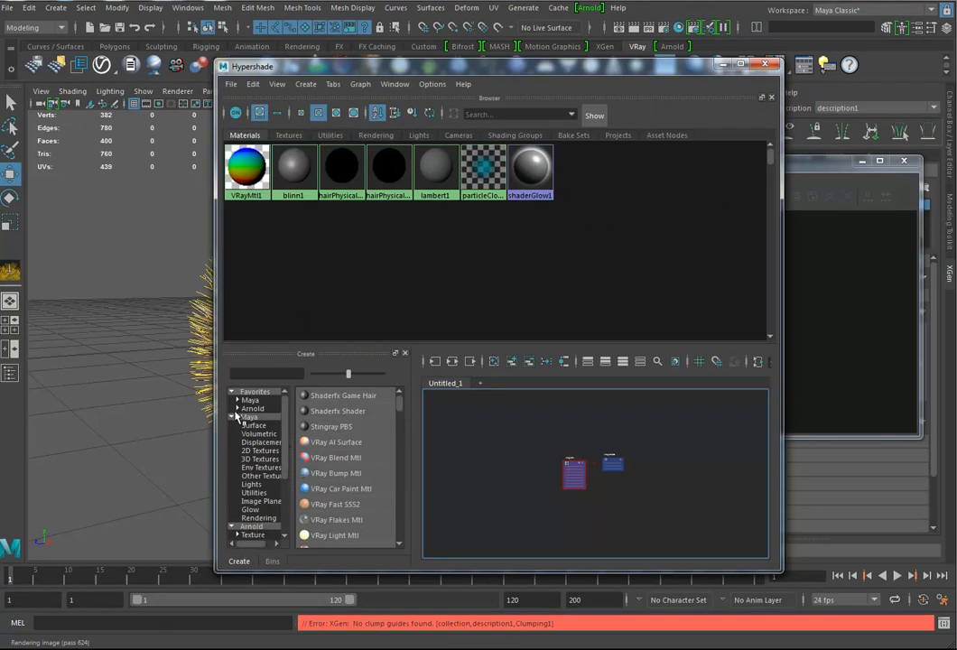
Step: Clear the Hypershade graph and create two VRay Mtl Hair 3 materials
{"action": "scroll", "coordinate": [403, 413], "scroll_direction": "down", "scroll_amount": 4}
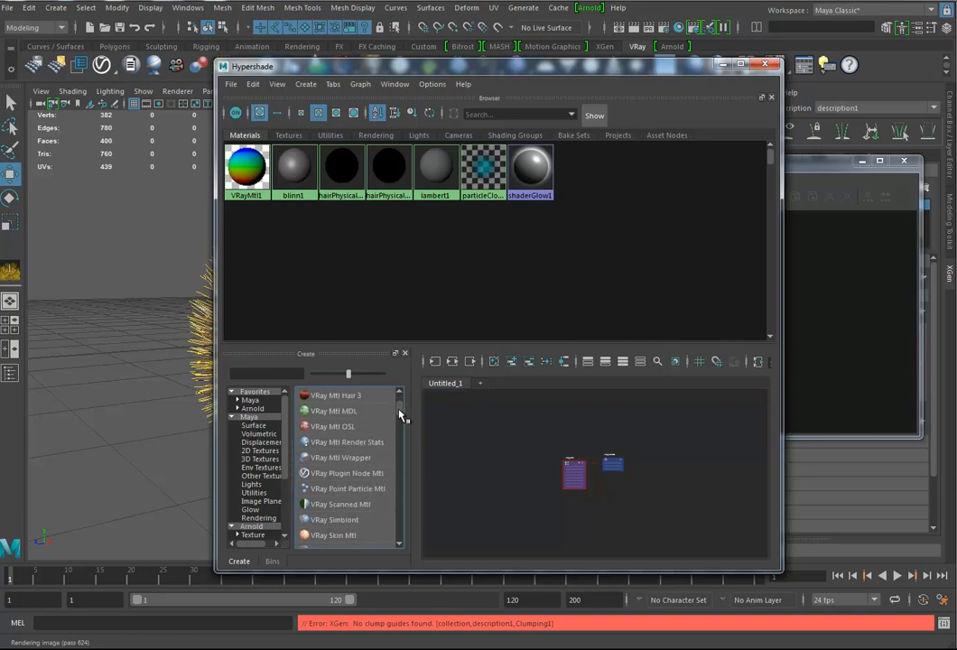
{"action": "scroll", "coordinate": [361, 492], "scroll_direction": "up", "scroll_amount": 1}
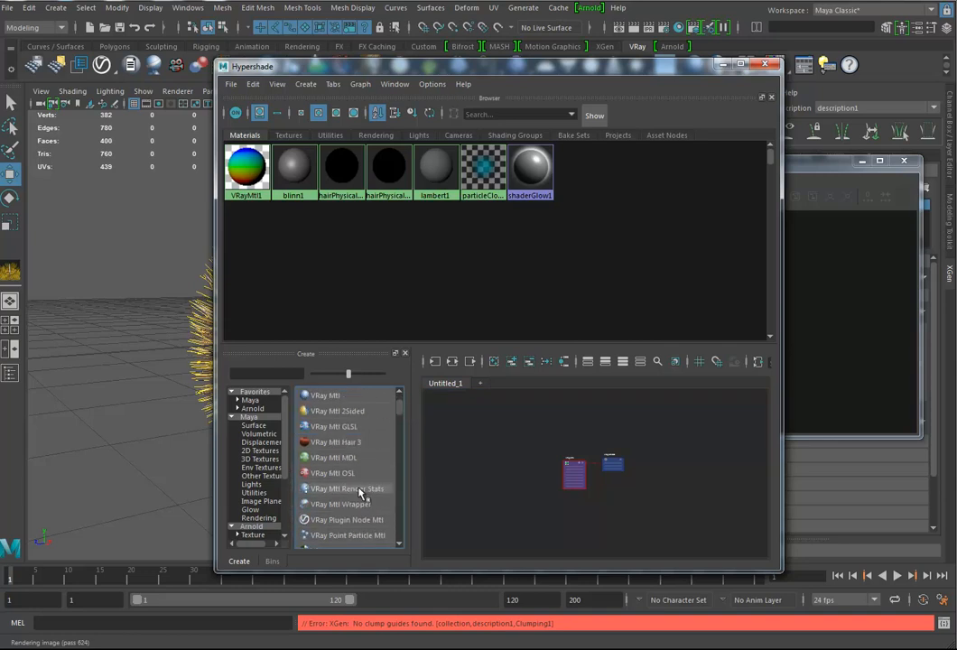
{"action": "left_click", "coordinate": [494, 361]}
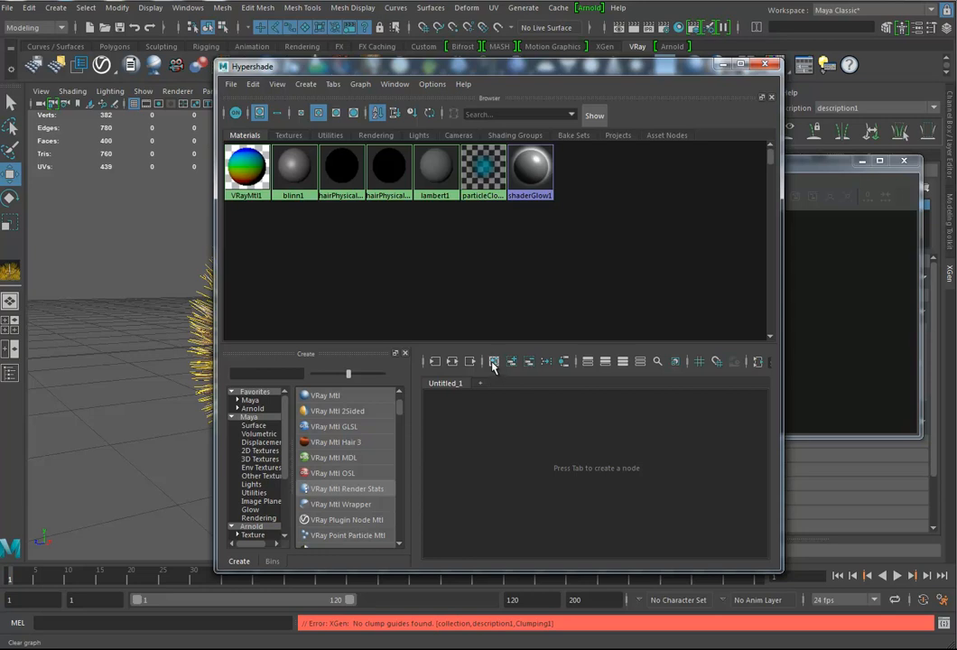
{"action": "left_click", "coordinate": [339, 441]}
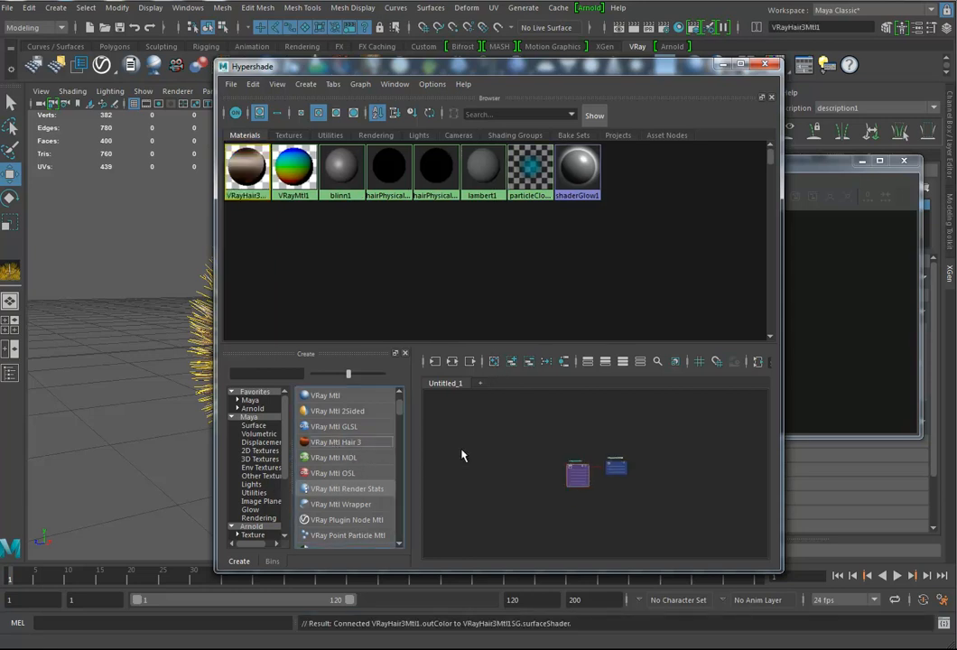
{"action": "left_click", "coordinate": [339, 441]}
Step: Separate the two overlapping hair material networks in the graph and move the Hypershade aside to reveal the Hypergraph
{"action": "scroll", "coordinate": [509, 517], "scroll_direction": "up", "scroll_amount": 2}
{"action": "right_click_drag", "start_coordinate": [585, 518], "coordinate": [616, 499], "text": "alt"}
{"action": "middle_click_drag", "start_coordinate": [616, 499], "coordinate": [577, 522], "text": "alt"}
{"action": "left_click_drag", "start_coordinate": [572, 428], "coordinate": [673, 504]}
{"action": "mouse_move", "coordinate": [599, 467]}
{"action": "left_mouse_down"}
{"action": "mouse_move", "coordinate": [523, 503]}
{"action": "mouse_move", "coordinate": [471, 509]}
{"action": "left_mouse_up"}
{"action": "middle_click_drag", "start_coordinate": [528, 488], "coordinate": [641, 486], "text": "alt"}
{"action": "left_click_drag", "start_coordinate": [629, 70], "coordinate": [409, 73]}
Step: Set the diffuse color of VRayHair3Mtl1 to red and lower its primary amount
{"action": "right_click", "coordinate": [361, 505]}
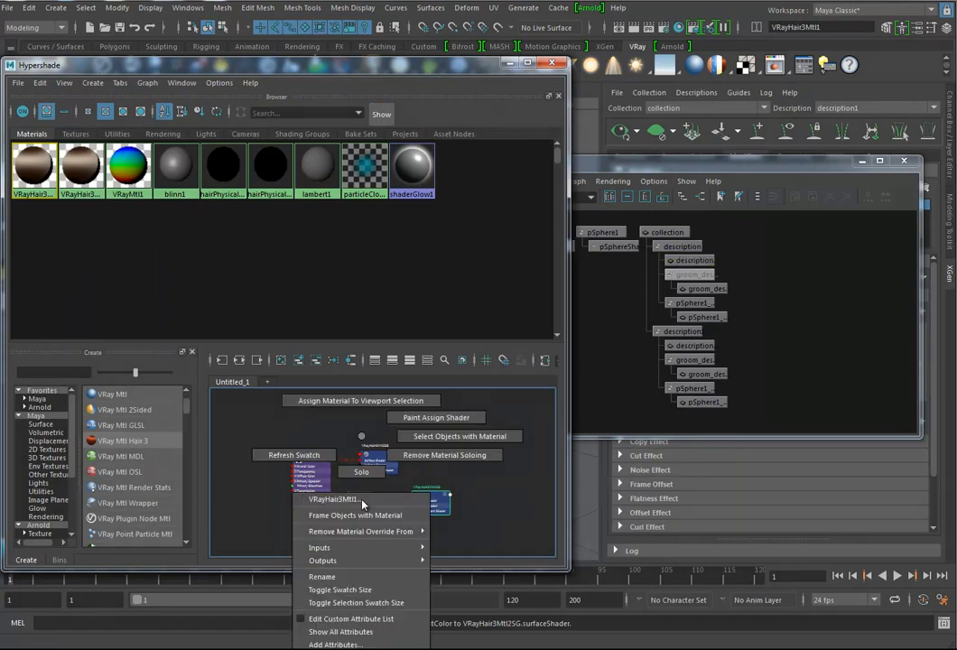
{"action": "left_click", "coordinate": [321, 497]}
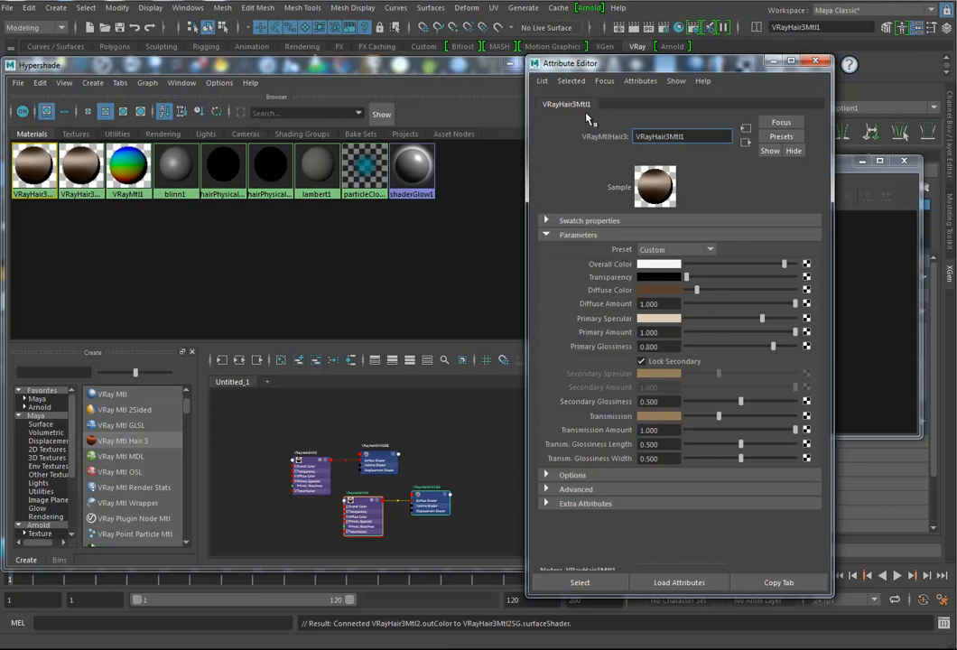
{"action": "left_click", "coordinate": [659, 289]}
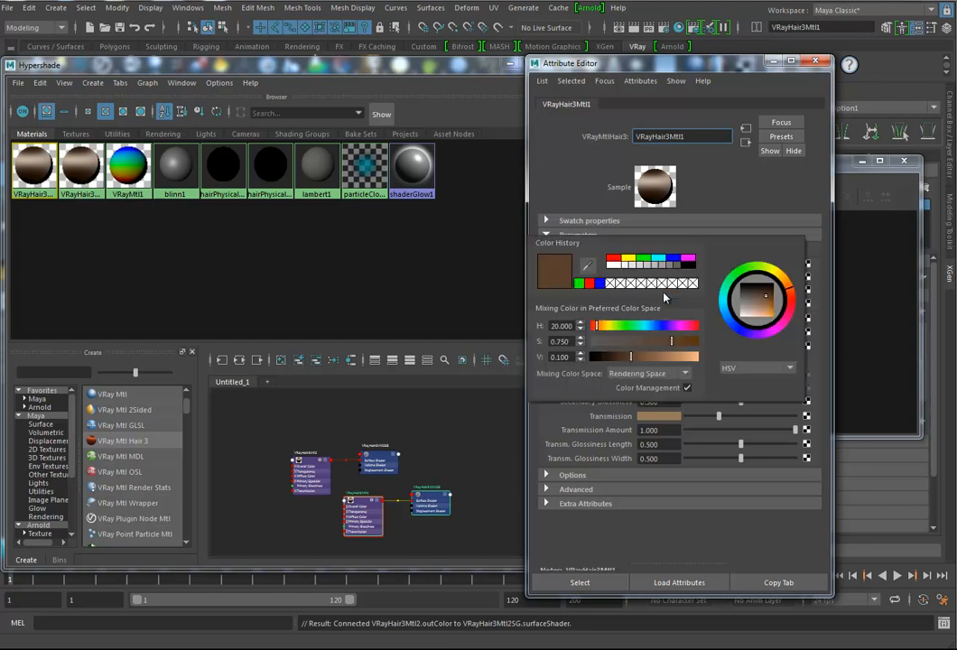
{"action": "left_click", "coordinate": [621, 260]}
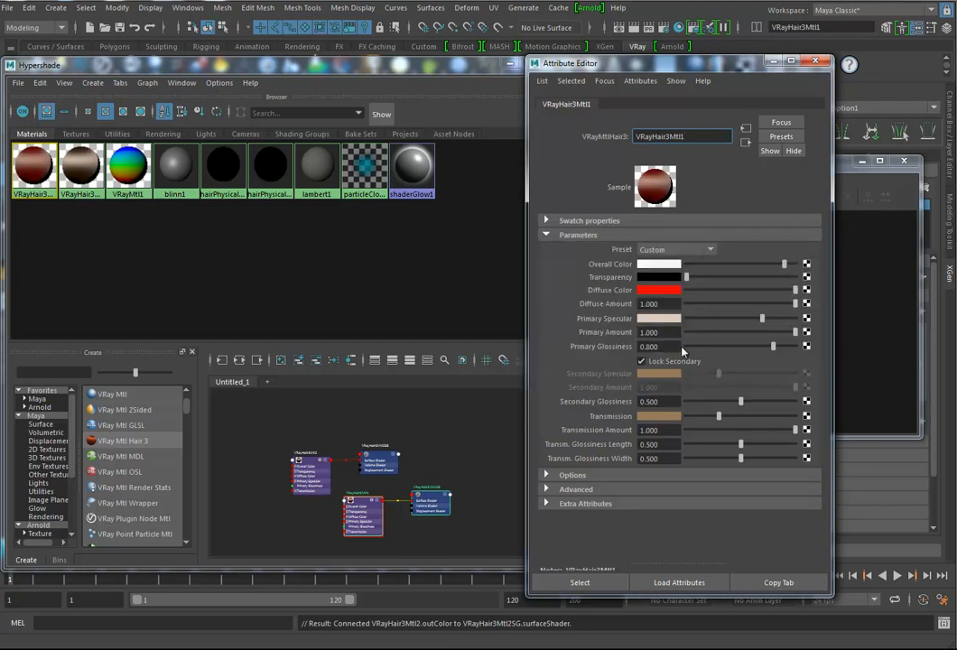
{"action": "left_click", "coordinate": [720, 332]}
Step: Set the diffuse color of VRayHair3Mtl2 to green and its primary amount to 0.488, then close its attributes
{"action": "left_click", "coordinate": [321, 474]}
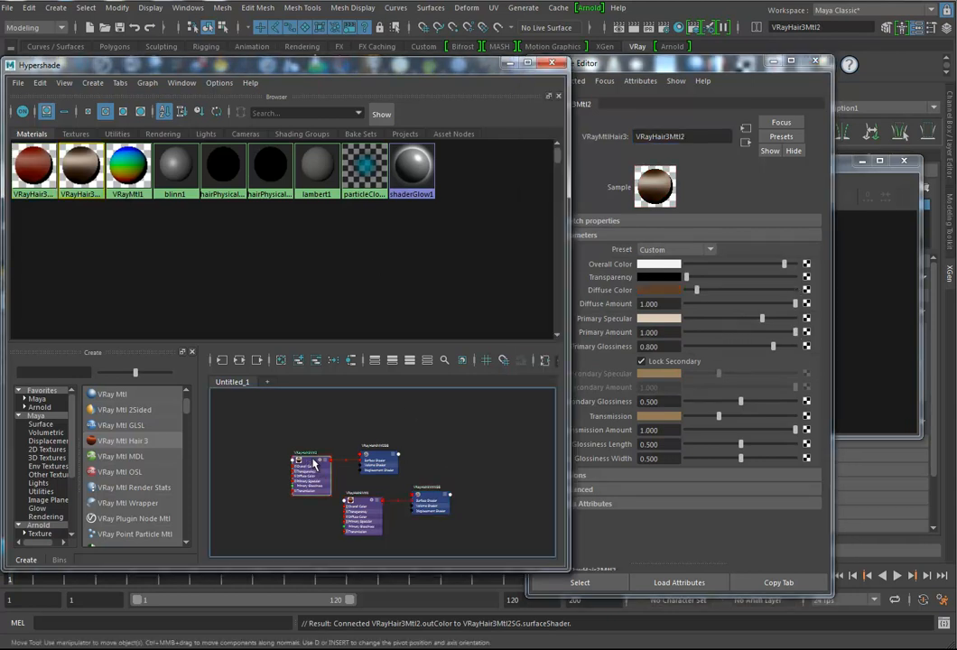
{"action": "left_click", "coordinate": [661, 293]}
{"action": "left_click", "coordinate": [662, 293]}
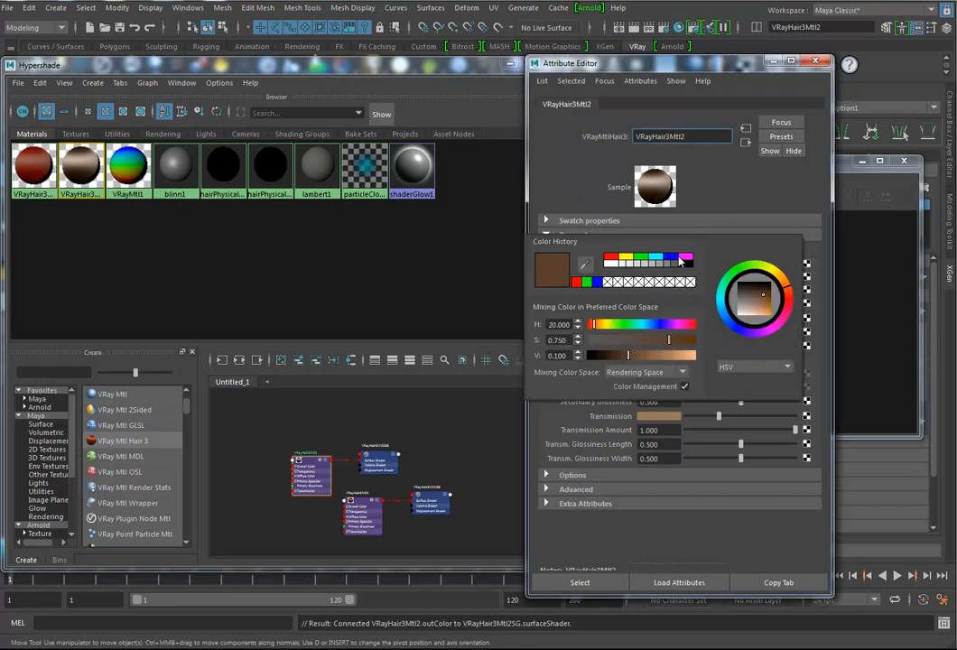
{"action": "left_click", "coordinate": [671, 260]}
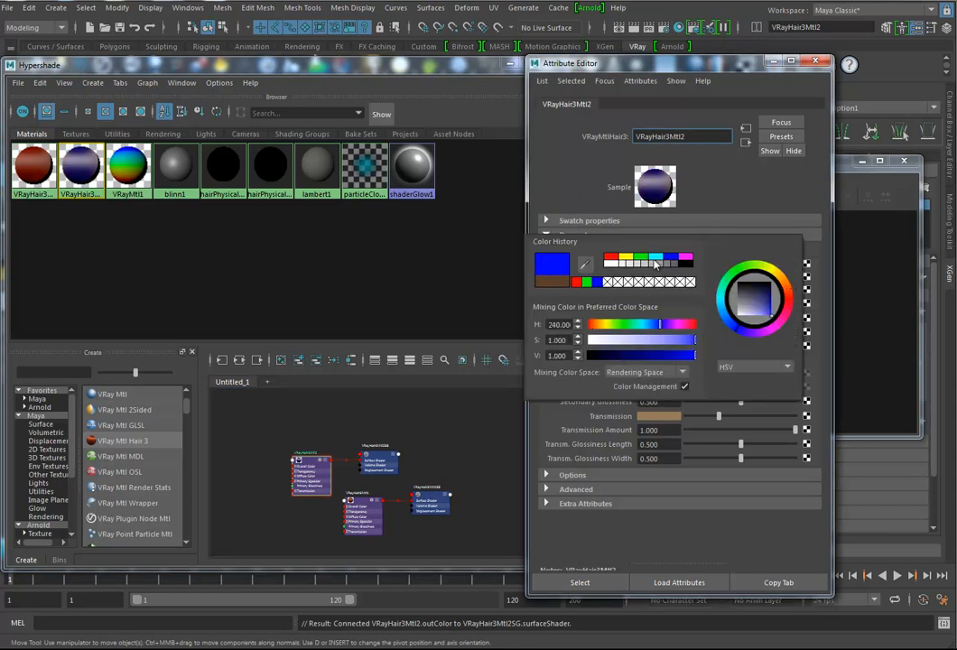
{"action": "left_click", "coordinate": [642, 260]}
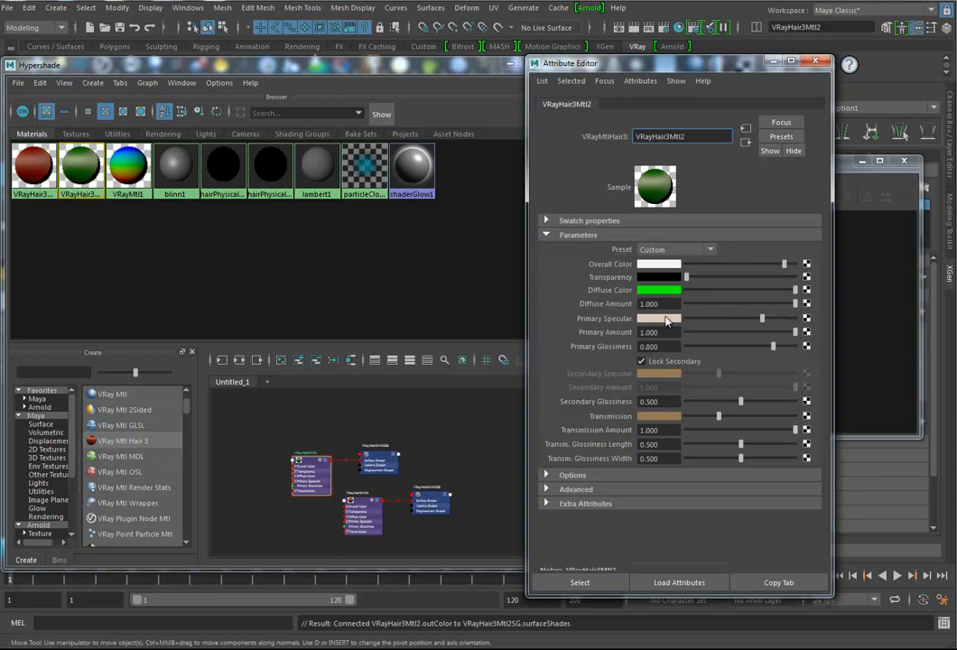
{"action": "left_click", "coordinate": [739, 333]}
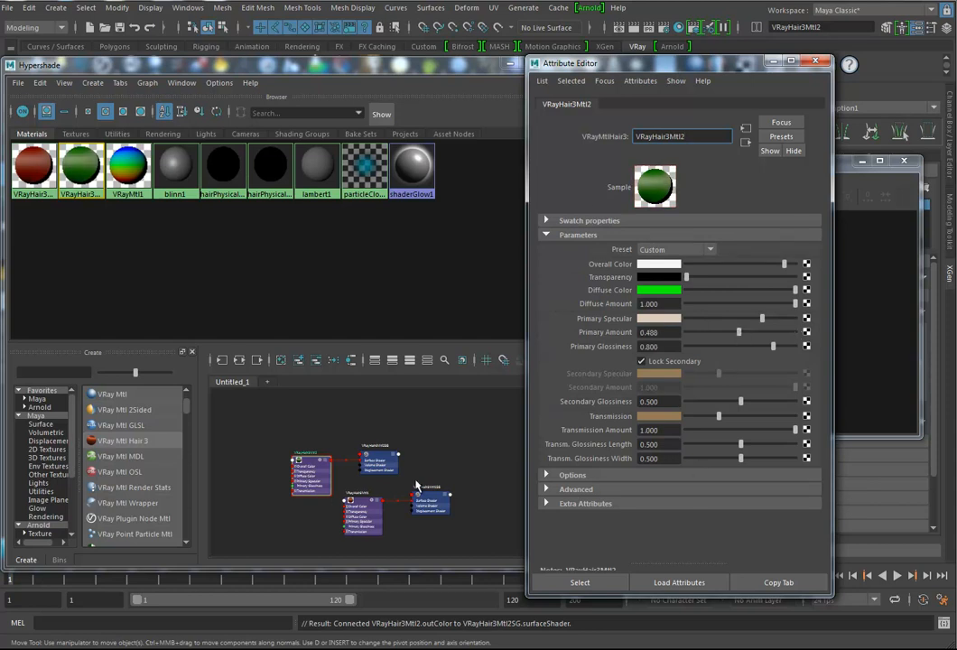
{"action": "left_click", "coordinate": [815, 62]}
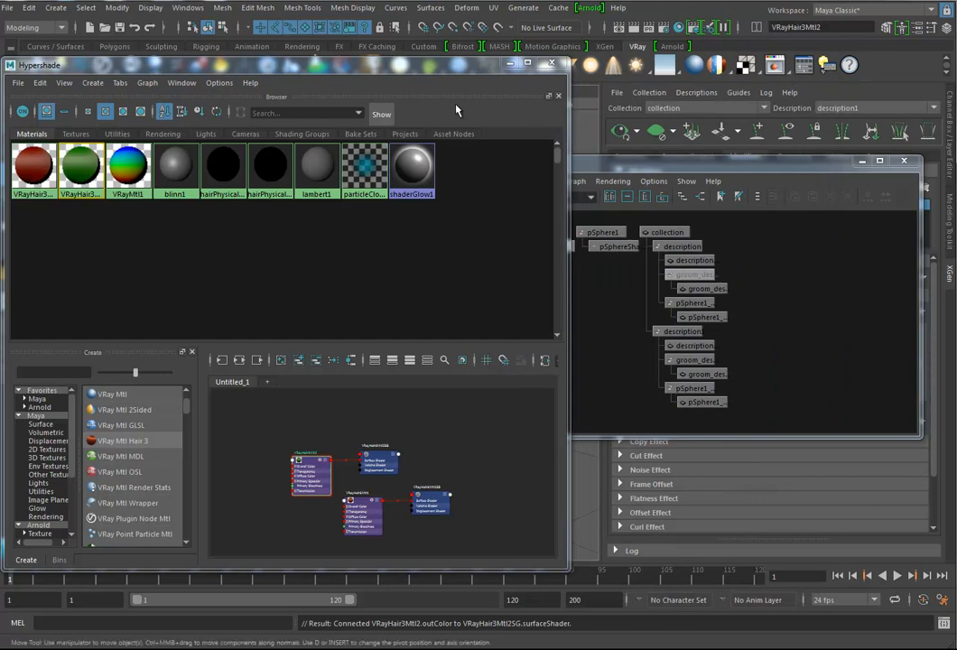
Step: Assign the green VRayHair3Mtl2 material to description and the red VRayHair3Mtl1 material to description1
{"action": "left_click_drag", "start_coordinate": [435, 67], "coordinate": [218, 68]}
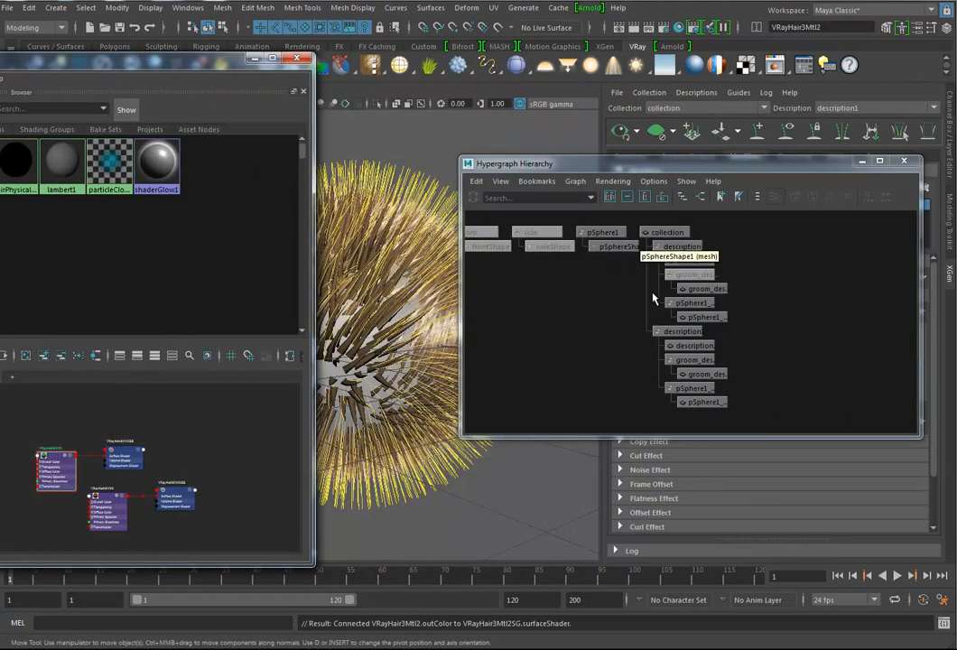
{"action": "left_click", "coordinate": [672, 246]}
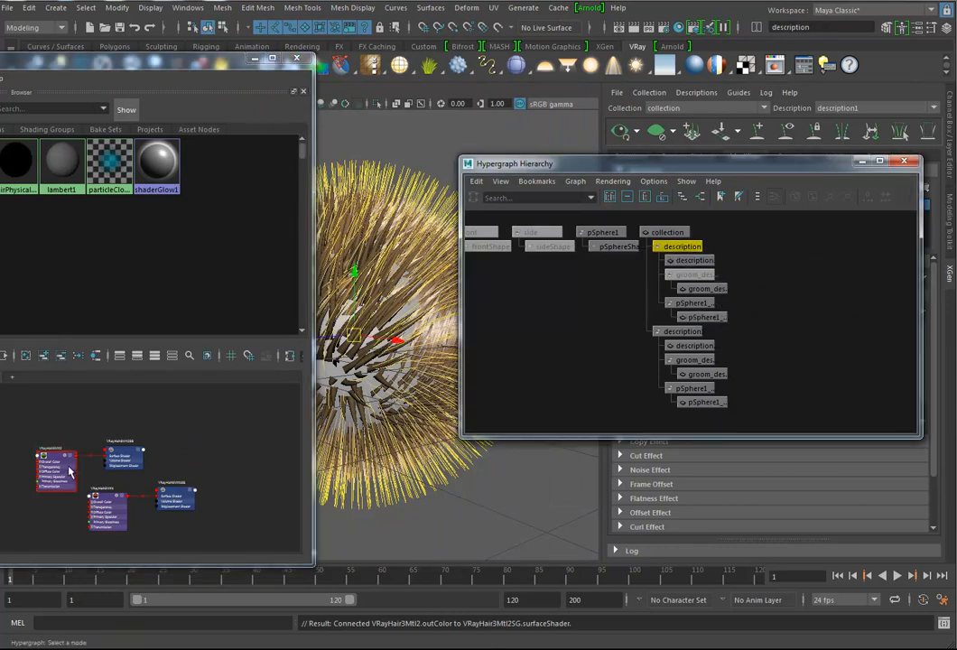
{"action": "right_click_drag", "start_coordinate": [72, 471], "coordinate": [99, 399]}
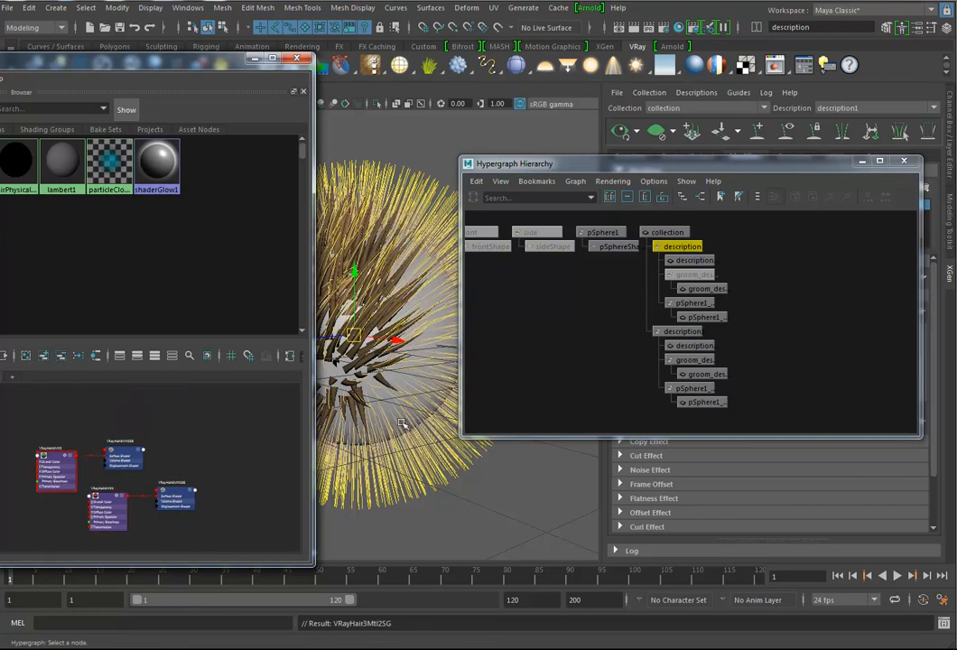
{"action": "left_click", "coordinate": [106, 501]}
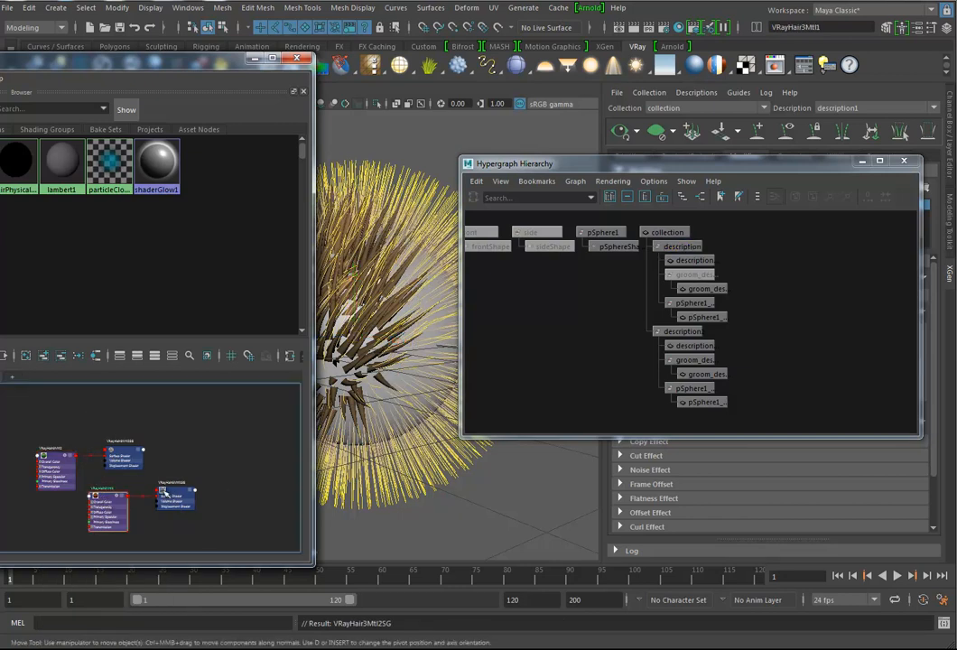
{"action": "left_click", "coordinate": [688, 333]}
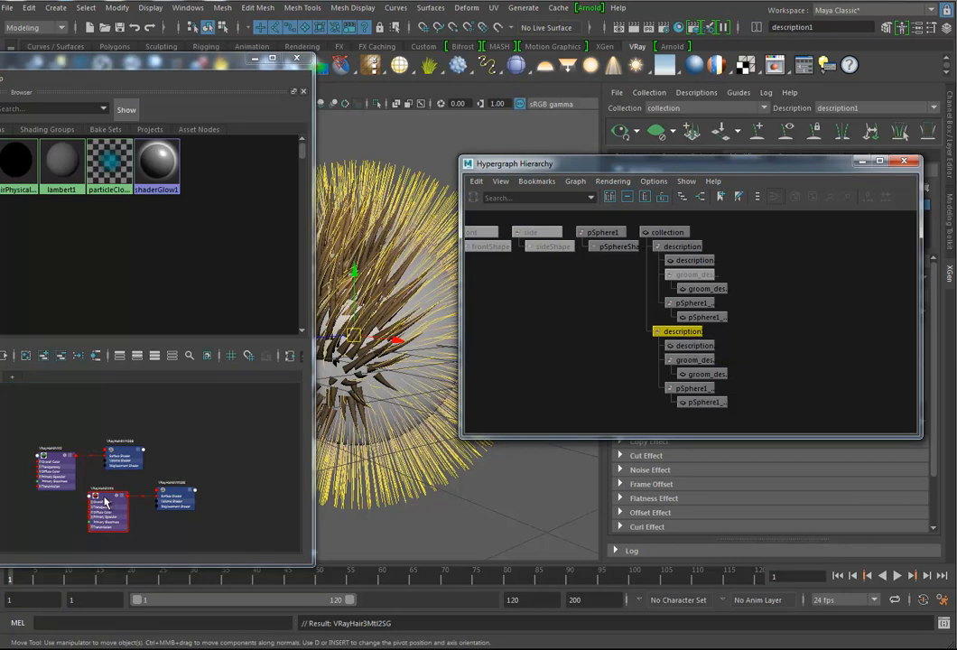
{"action": "right_click_drag", "start_coordinate": [107, 501], "coordinate": [118, 414]}
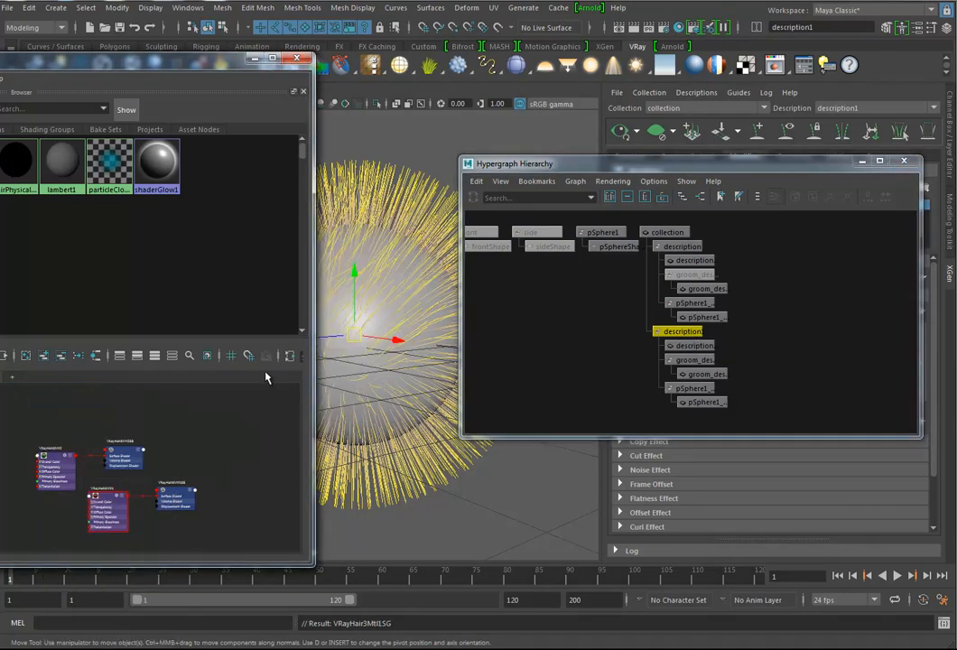
Step: Close the Hypershade and render the fur sphere with the newly assigned hair materials
{"action": "left_click", "coordinate": [296, 60]}
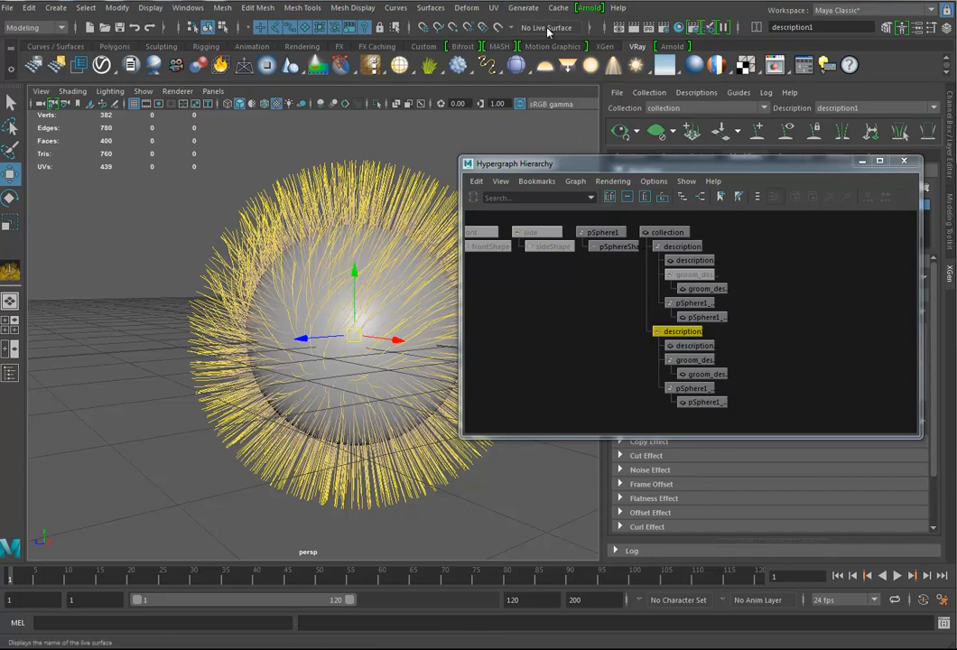
{"action": "left_click", "coordinate": [631, 33]}
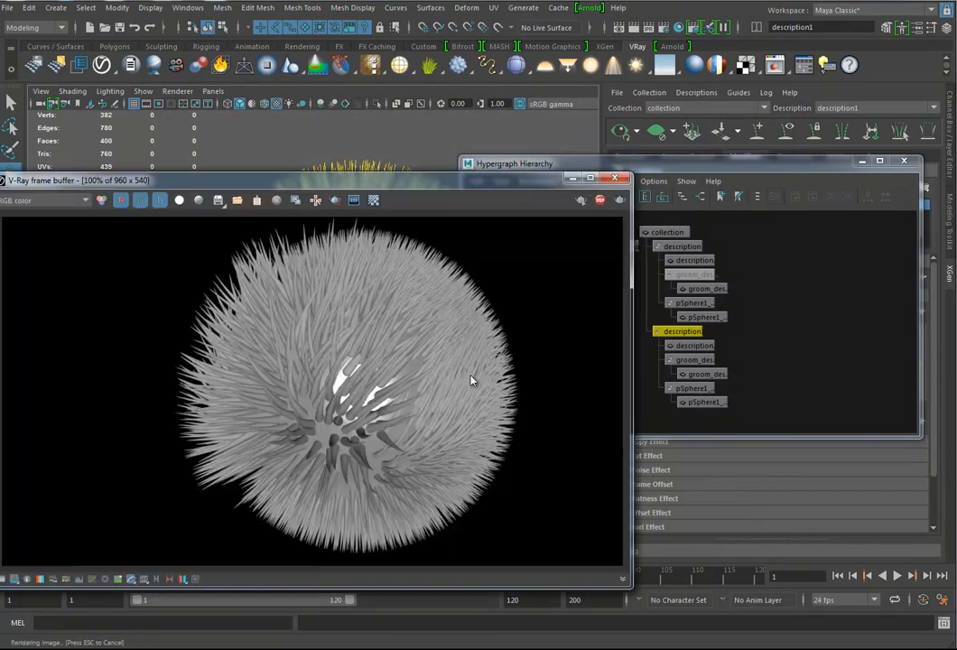